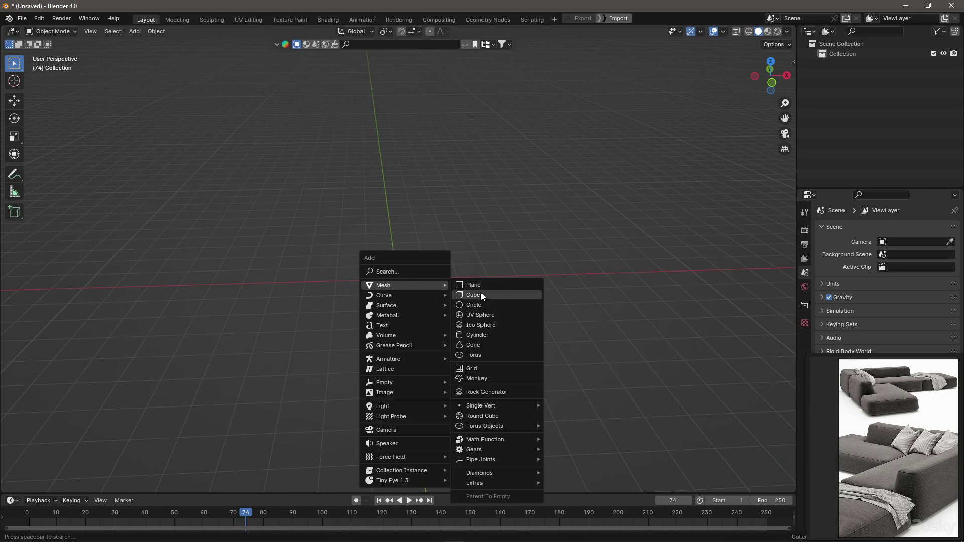
- Add a default cube to the empty scene and show its Transform sidebar
left_click(481, 294)
key("n")
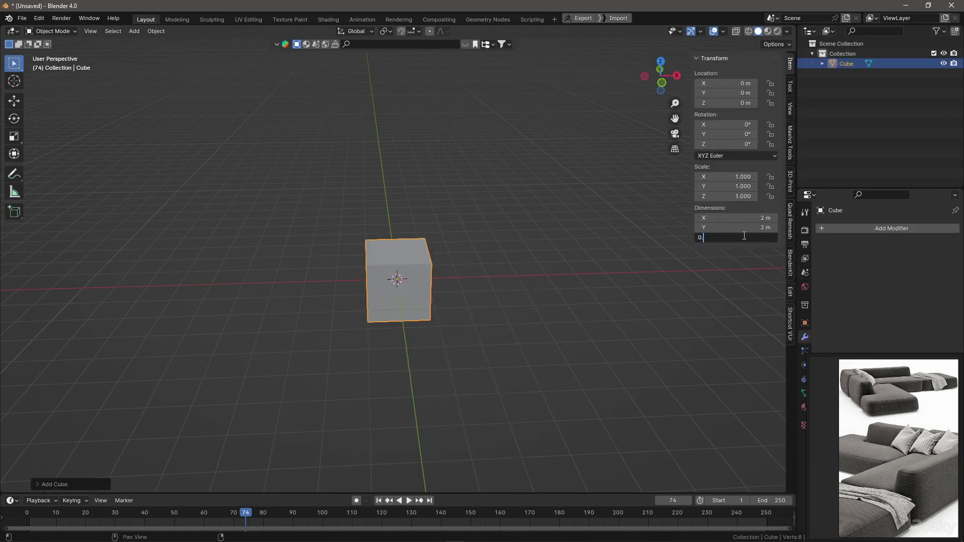
- Enter trial cube dimensions of 0.4 m height, 1 m width and 0.6 m depth
type("4")
key("Return")
scroll(445, 355, "up", 5)
type("1")
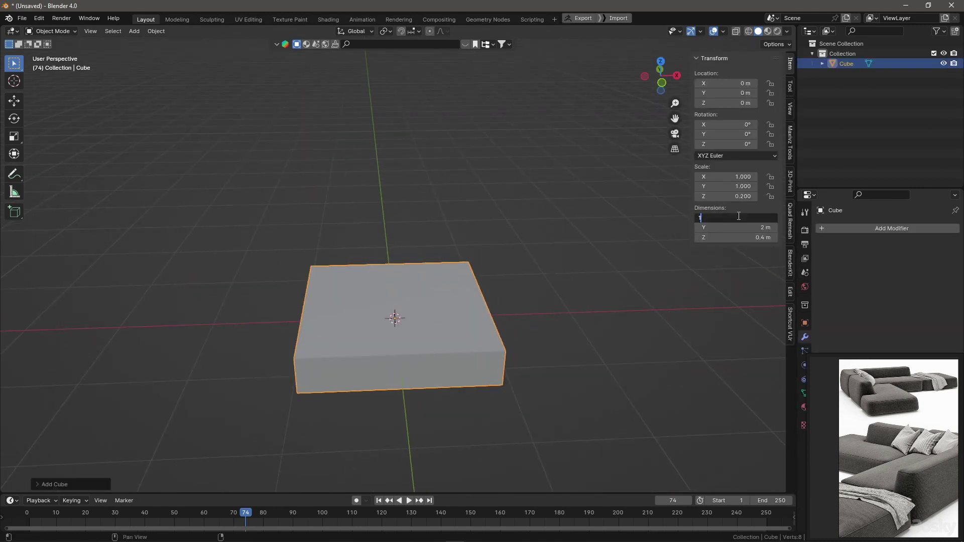
key("Tab")
type("6")
key("Return")
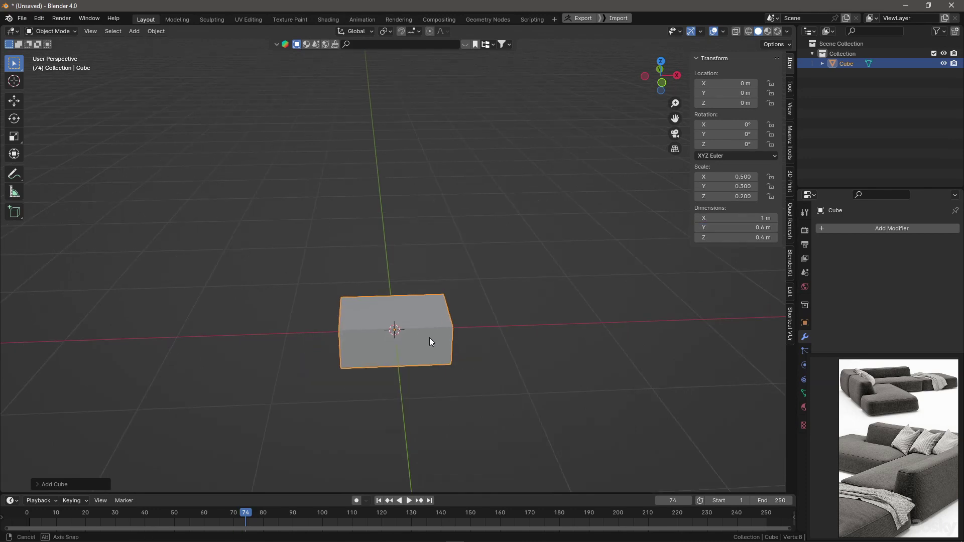
middle_click_drag(430, 337, 518, 315)
mouse_move(624, 308)
middle_mouse_down()
mouse_move(453, 381)
mouse_move(580, 373)
middle_mouse_up()
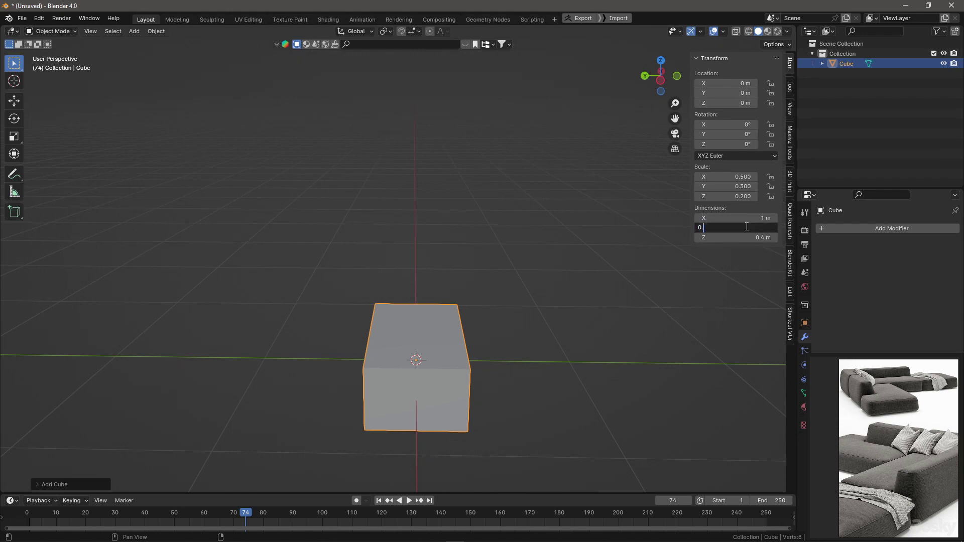
- Set the cube to 1.2 m length, 0.8 m depth and 0.3 m height
type(".8")
key("shift+Tab")
type("1.2")
key("Tab")
key("Tab")
type(".3")
mouse_move(603, 327)
middle_mouse_down()
mouse_move(508, 375)
mouse_move(501, 389)
middle_mouse_up()
scroll(532, 402, "down", 2)
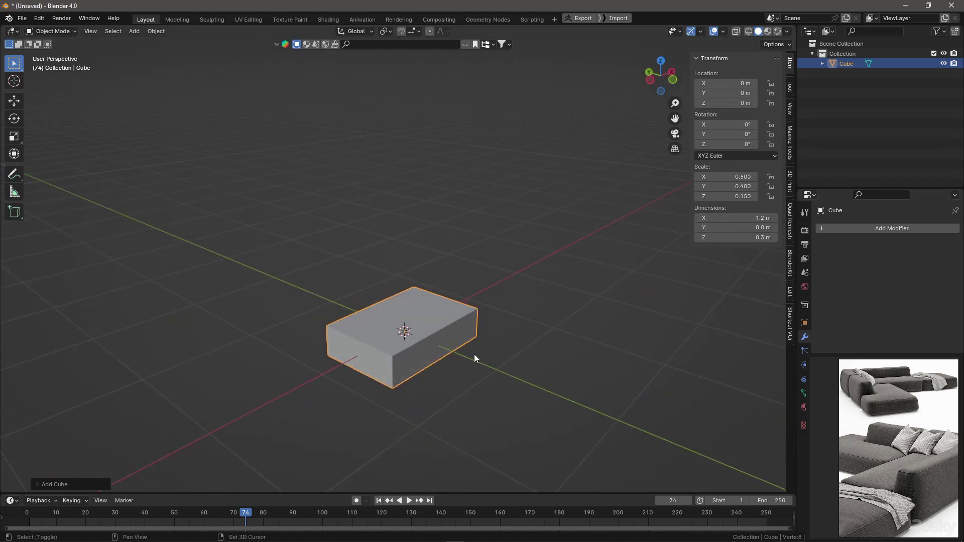
key("shift+d")
- Slide a copy of the seat block along X, rotate it 90° and set it against the first block
key("x")
left_click(541, 301)
key("KP_7")
type("r")
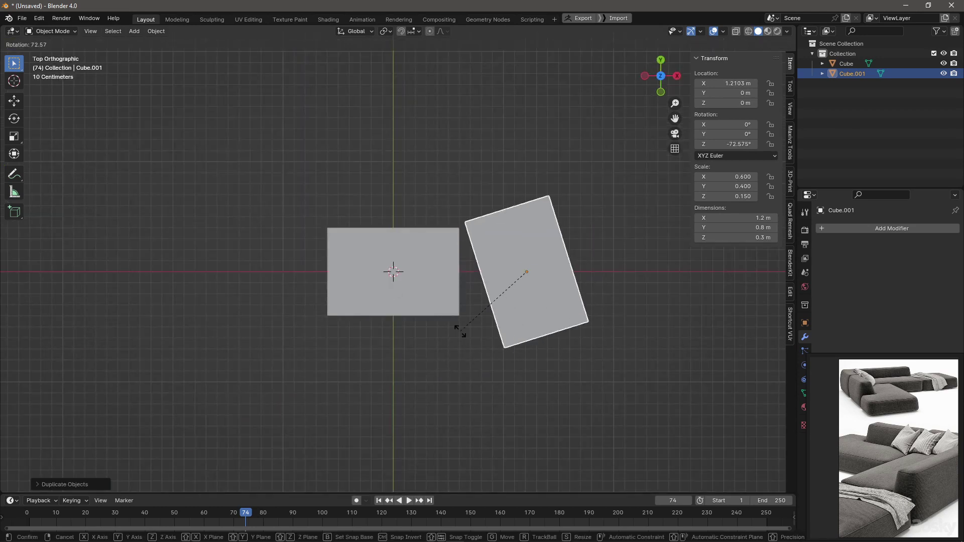
type("90")
key("Return")
key("g")
left_click(438, 357)
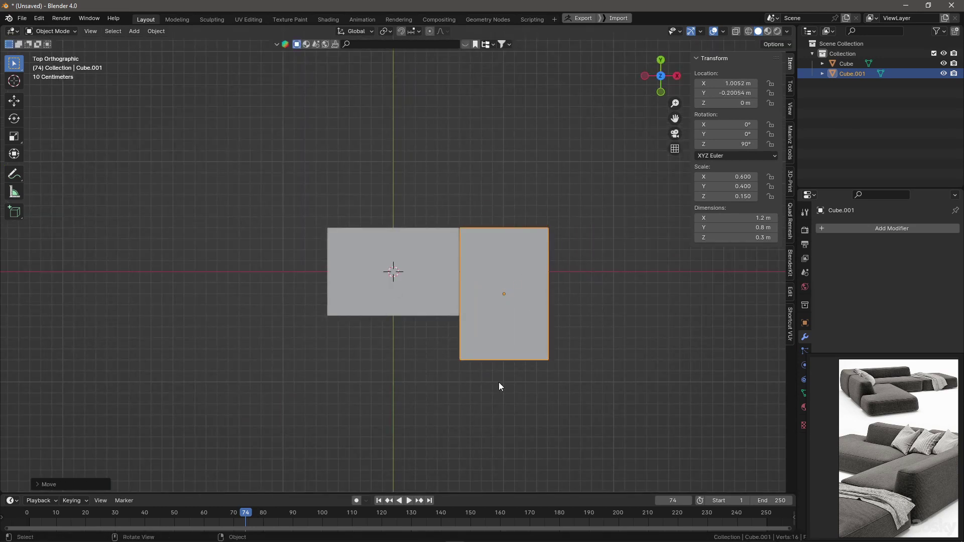
- Place a third copy below the turned block along Y and set its length to 1 m
key("shift+d")
key("y")
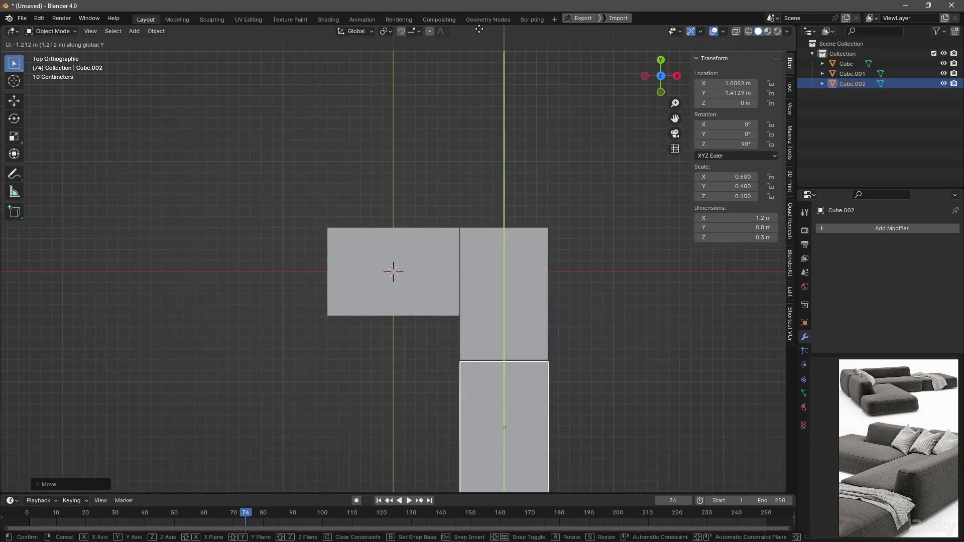
left_click(479, 29)
double_click(750, 218)
type("0.8")
key("Return")
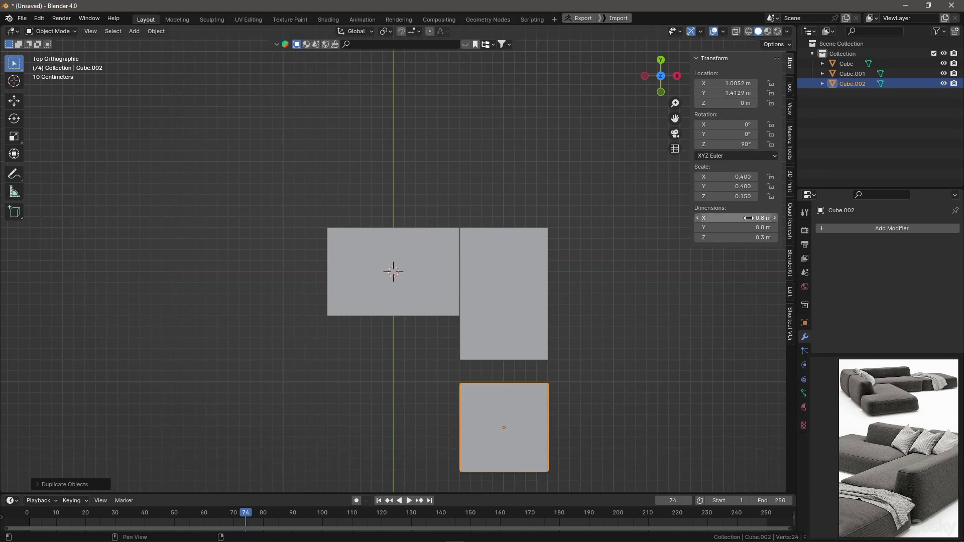
double_click(749, 218)
type("1")
key("Return")
- Snug the short block up along Y and lengthen the middle block to 1.4 m
key("g")
key("y")
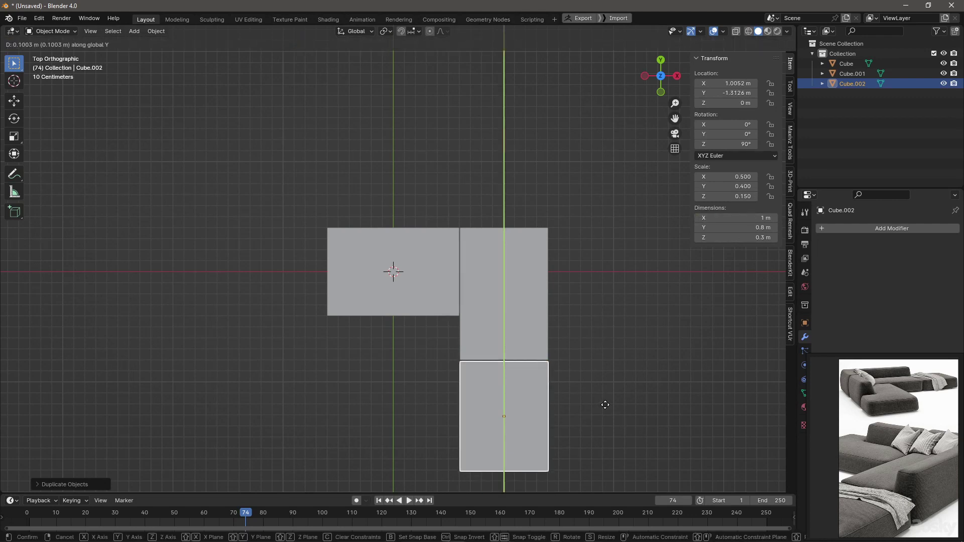
left_click(605, 405)
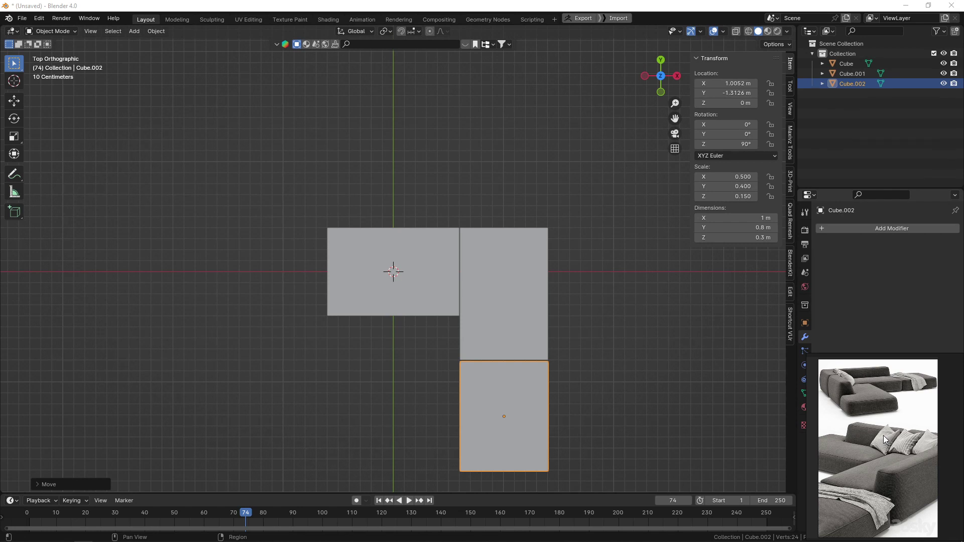
left_click(491, 302)
double_click(705, 216)
key("Return")
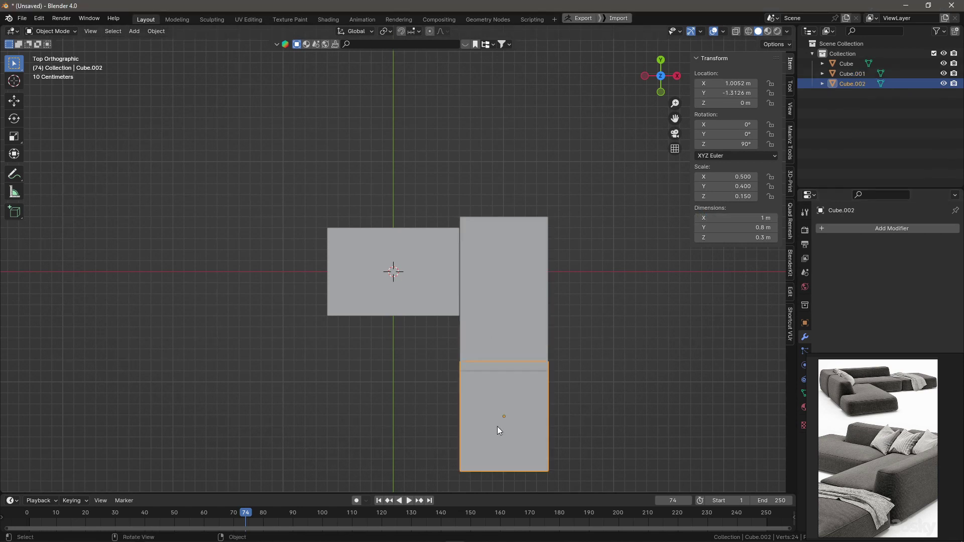
- Place the short block flush under the middle one and butt the first block against it along X
left_click(497, 426)
key("g")
key("y")
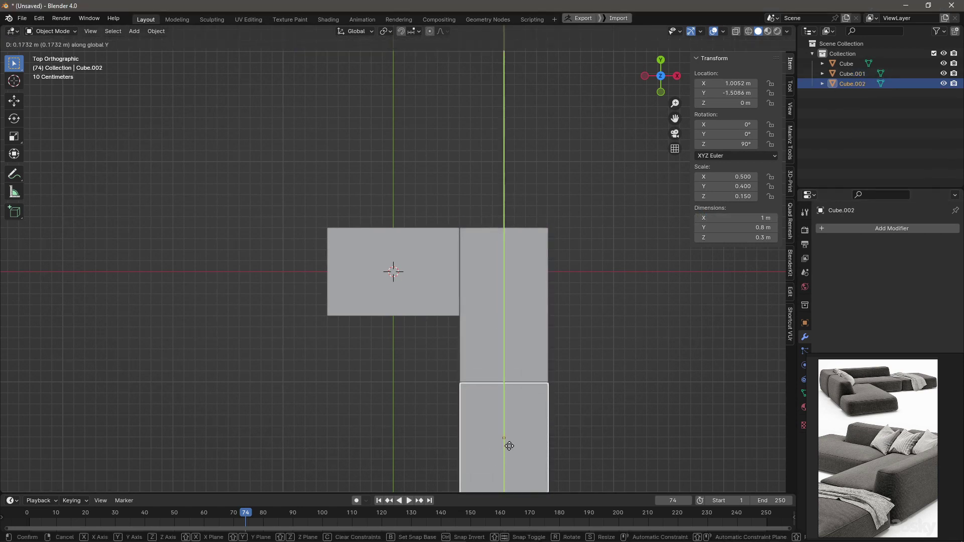
left_click(509, 446)
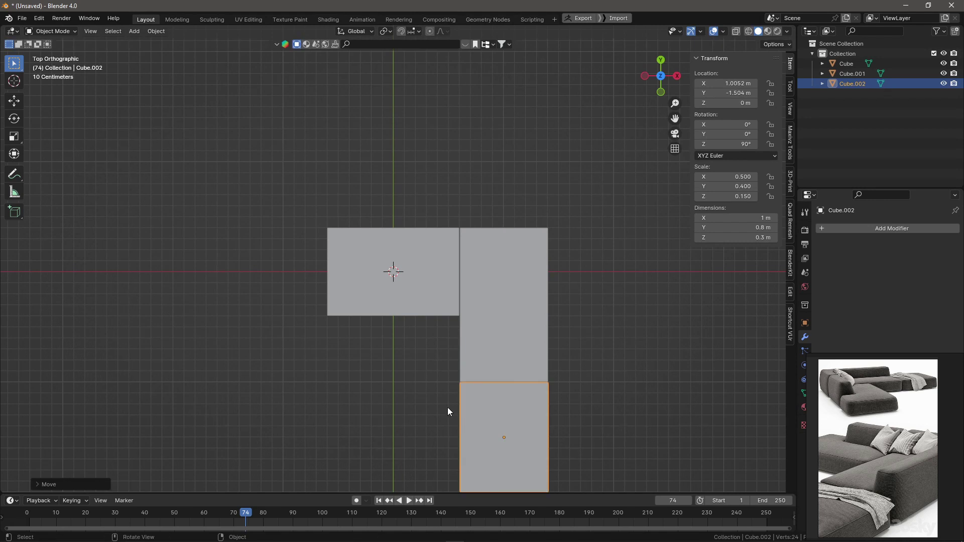
left_click(408, 292)
key("g")
key("x")
left_click(418, 351)
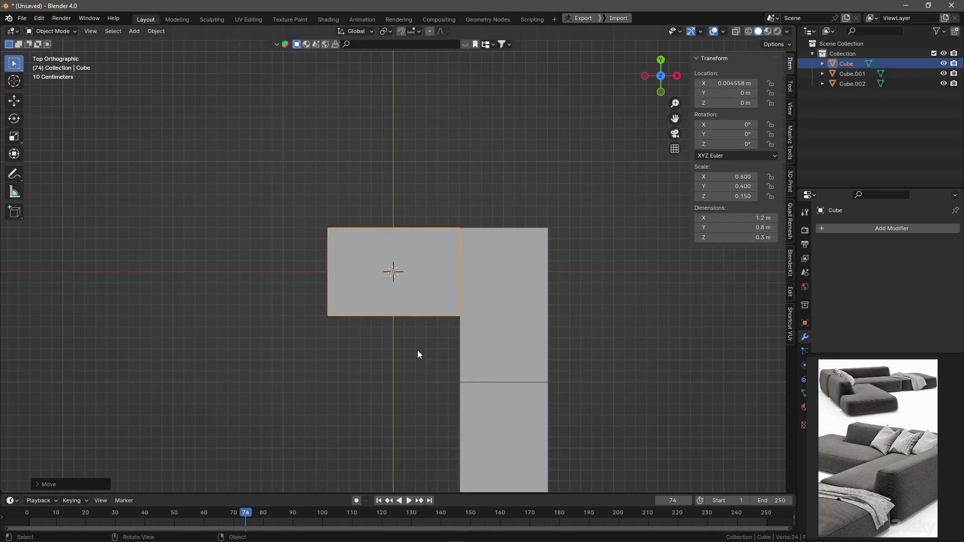
- Cut edge loops into the first seat block, including five evenly spaced cuts
key("Tab")
key("ctrl+r")
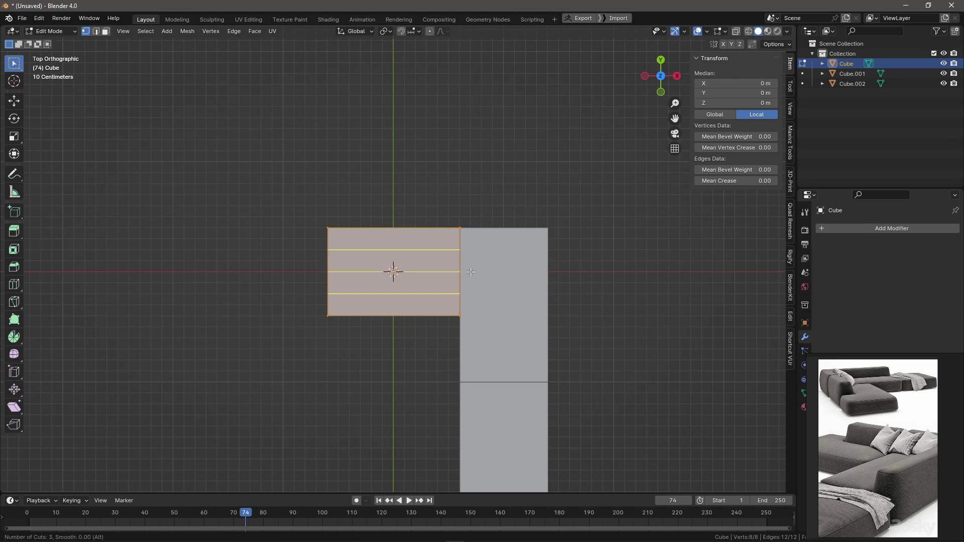
scroll(471, 272, "down", 1)
left_click(471, 271)
right_click(471, 272)
left_click(517, 292)
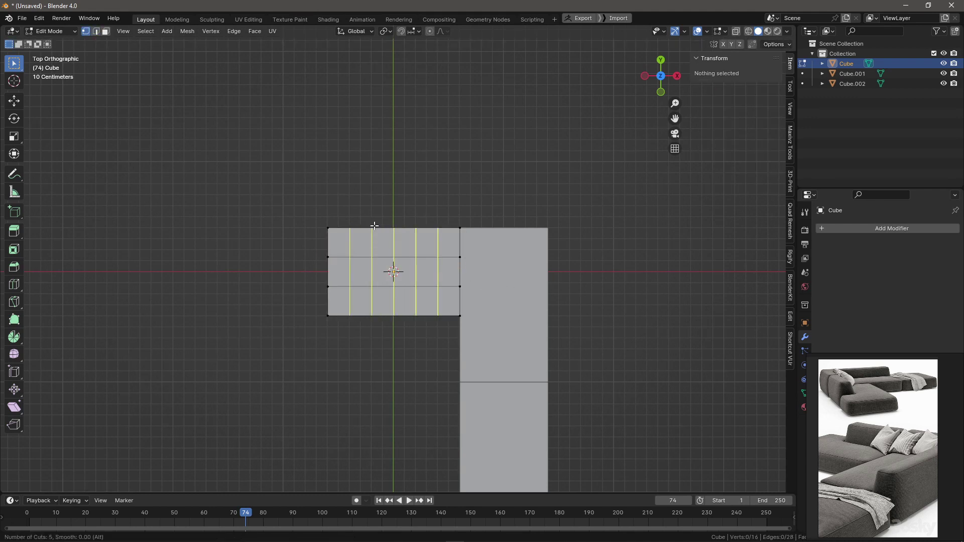
left_click(374, 227)
right_click(374, 226)
- Dissolve the surplus edge loops on the first block and return to Object Mode in wireframe
key("ctrl+x")
key("2")
left_click(394, 287, "alt")
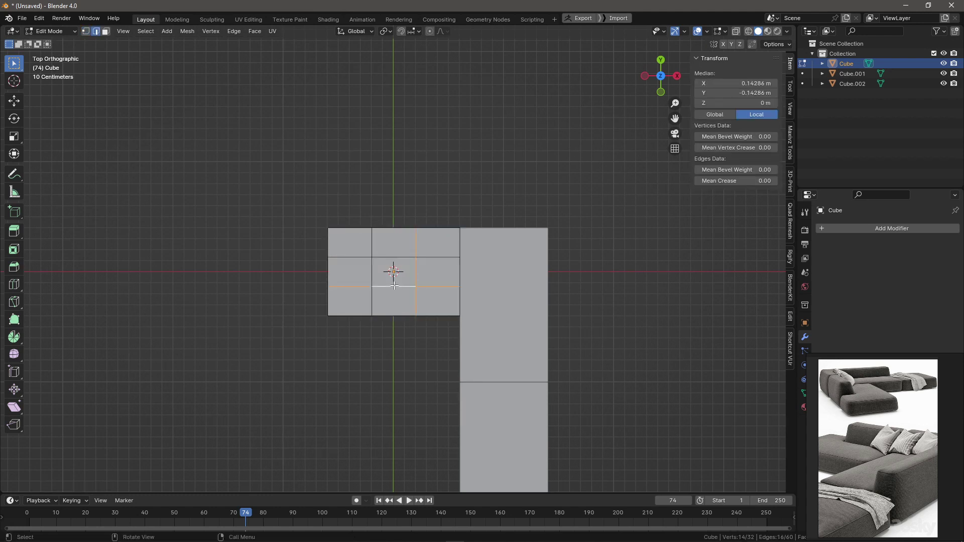
key("x")
left_click(367, 331)
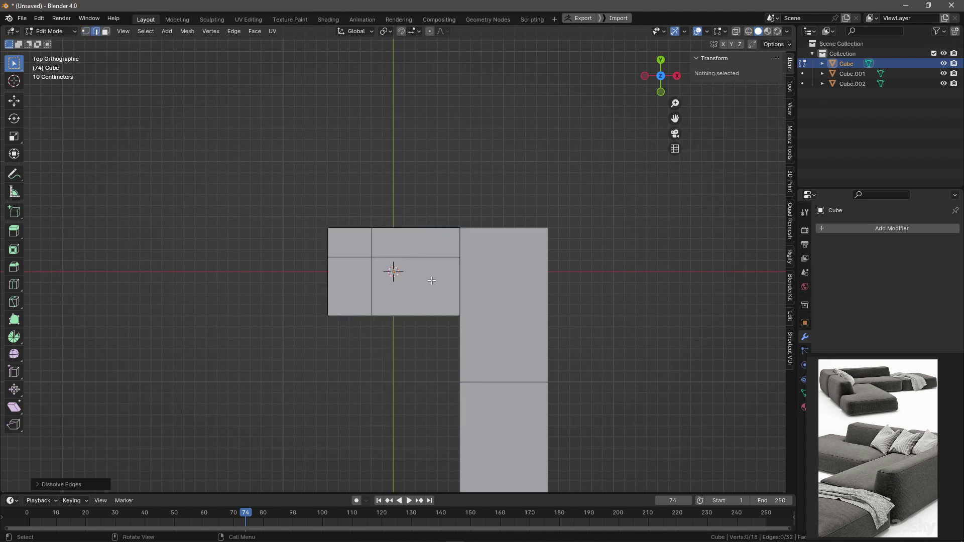
key("Tab")
left_click(463, 275)
- Add a loop cut near the top end of the middle seat block
left_click(748, 31)
key("Tab")
key("a")
key("ctrl+r")
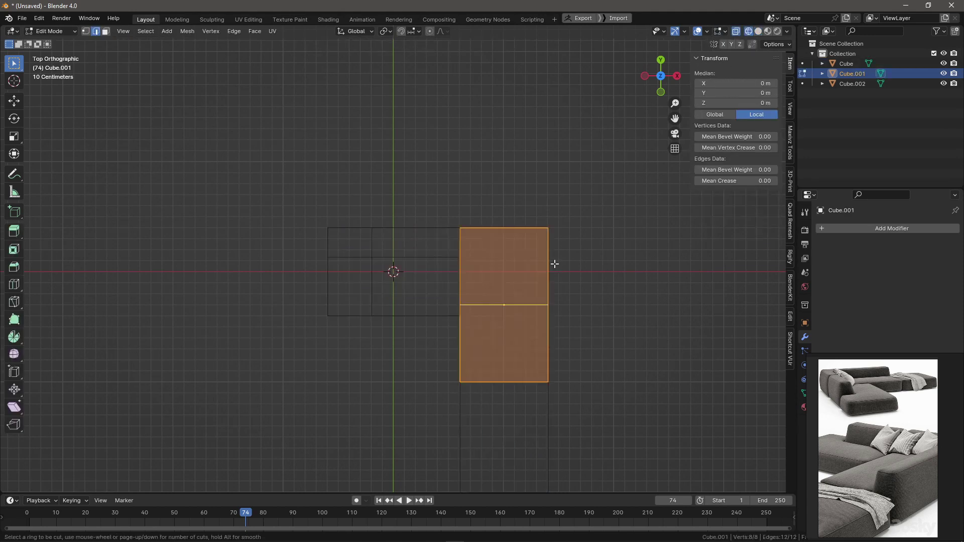
left_click(553, 270)
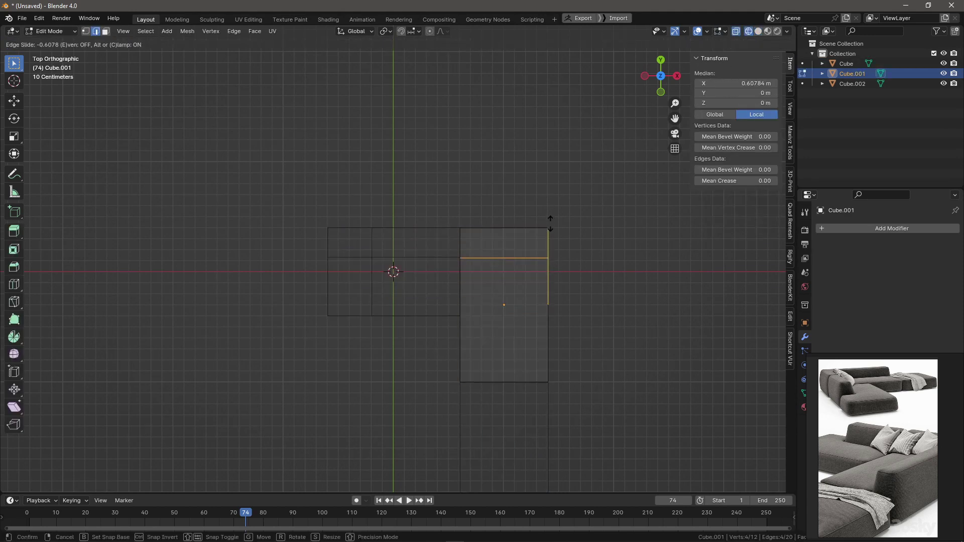
left_click(550, 223)
right_click(550, 223)
- Add lengthwise loop cuts to the middle block and remove the left one
key("Escape")
scroll(528, 233, "up", 1)
left_click(527, 233)
left_click(488, 311, "alt")
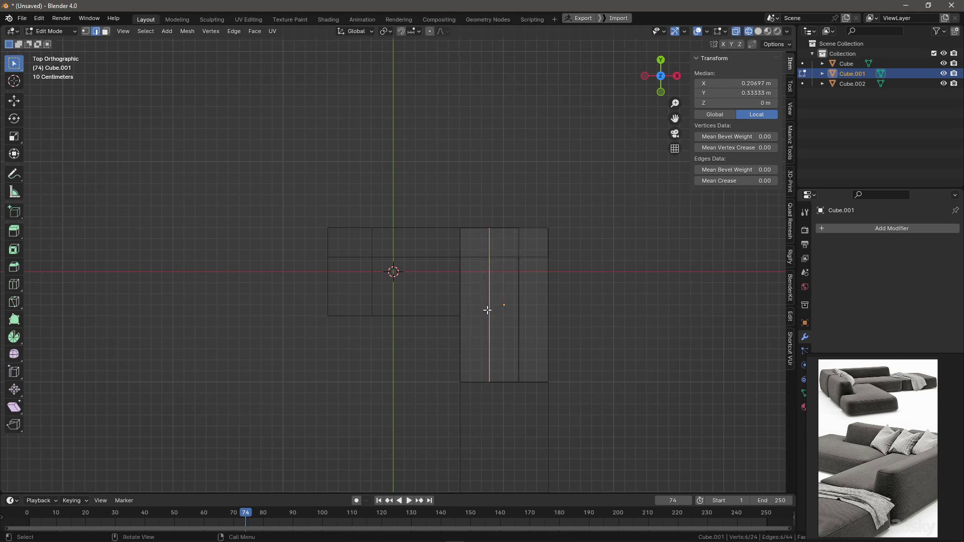
key("x")
left_click(487, 310)
key("n")
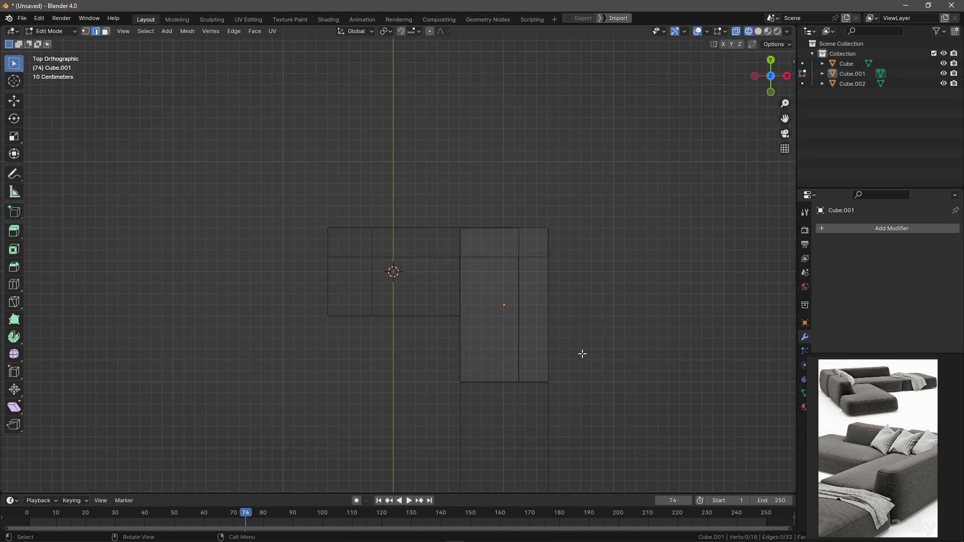
- Turn off X-ray and isolate the first seat block for mesh editing in perspective
key("Tab")
left_click(422, 276)
key("alt+z")
mouse_move(422, 276)
middle_mouse_down()
mouse_move(406, 300)
mouse_move(409, 352)
mouse_move(705, 312)
middle_mouse_up()
key("Tab")
key("KP_Divide")
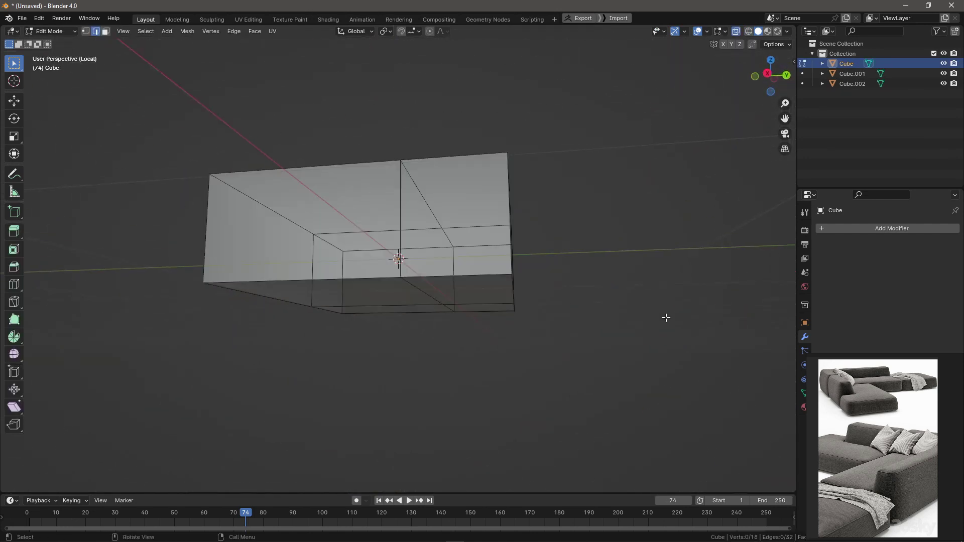
- Select the first and middle blocks and edit their meshes together, cancelling a trial move
left_click(448, 306, "shift")
middle_click_drag(448, 306, 465, 385)
key("Tab")
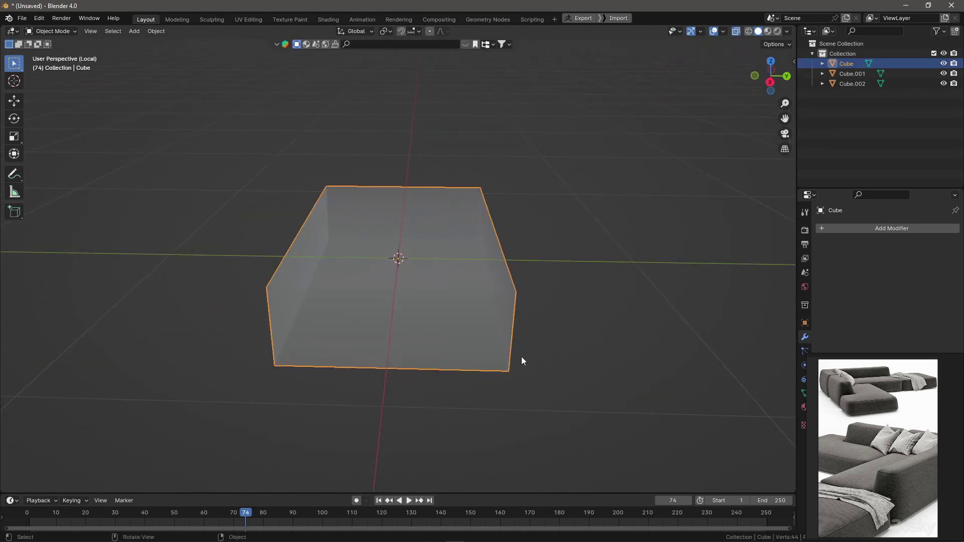
key("KP_Divide")
left_click(445, 312, "shift")
key("Tab")
mouse_move(422, 329)
middle_mouse_down()
mouse_move(412, 372)
mouse_move(424, 435)
middle_mouse_up()
key("g")
right_click(425, 435)
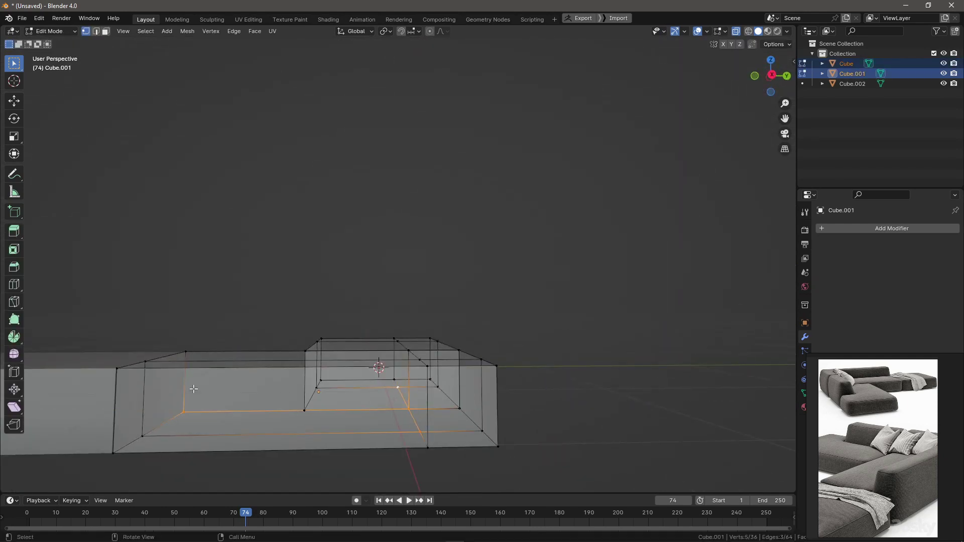
- Edit the large and raised blocks together and slide the selected edges along Y
left_click(180, 412, "shift")
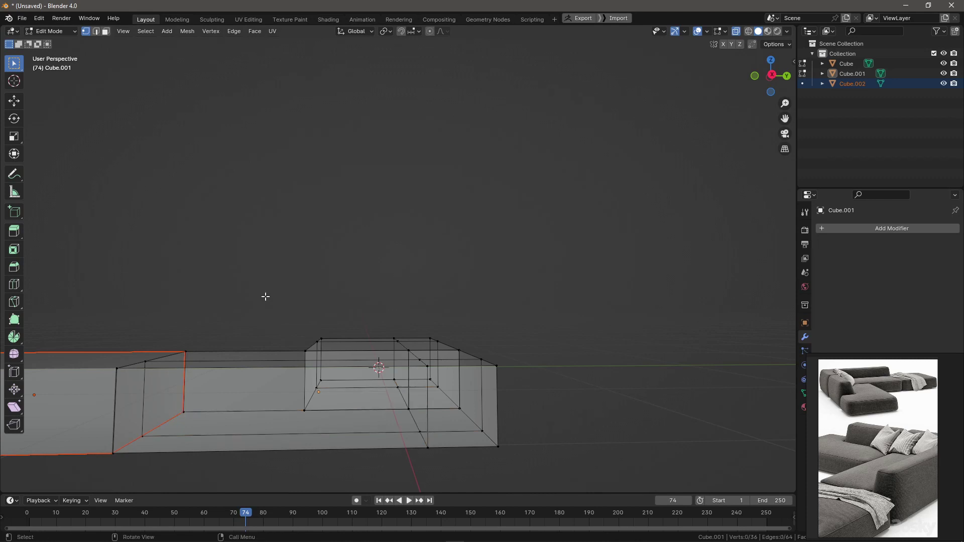
key("Tab")
left_click(345, 360)
left_click(375, 390, "shift")
key("Tab")
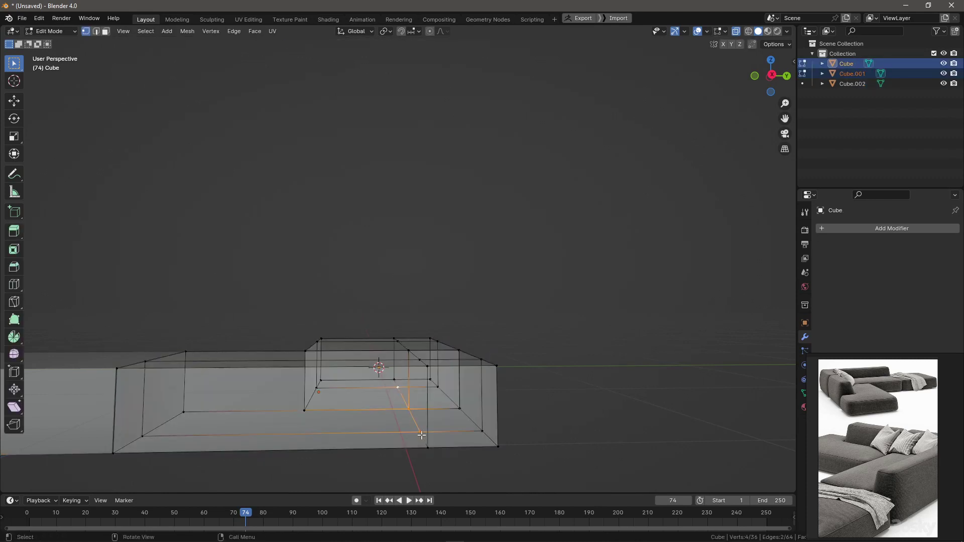
key("g")
key("y")
left_click(413, 433)
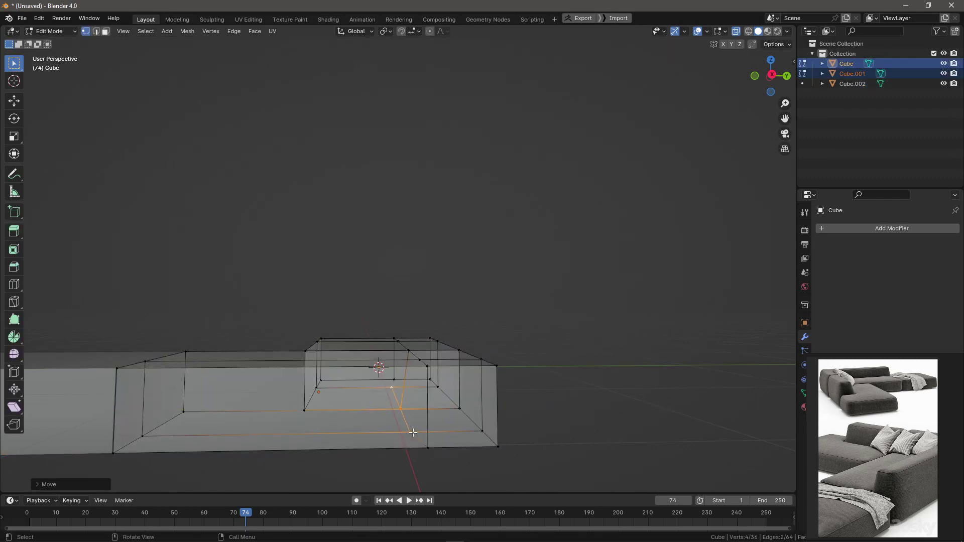
- Slide the selected edge along X, checking the L-shaped base from front and perspective views
key("g")
key("x")
left_click(411, 426)
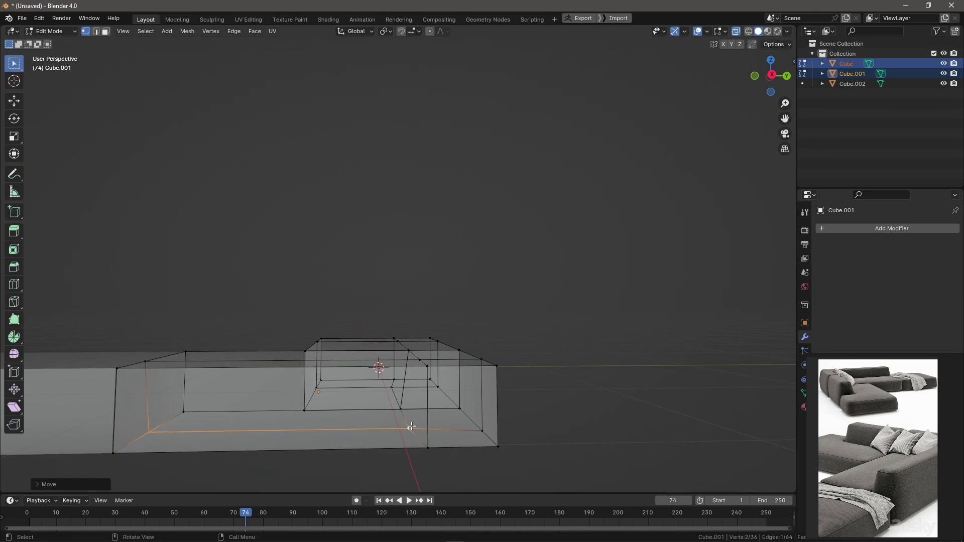
key("KP_1")
key("g")
key("x")
left_click(416, 429)
mouse_move(416, 430)
middle_mouse_down()
mouse_move(491, 470)
mouse_move(519, 225)
middle_mouse_up()
mouse_move(461, 286)
middle_mouse_down()
mouse_move(508, 221)
mouse_move(621, 210)
middle_mouse_up()
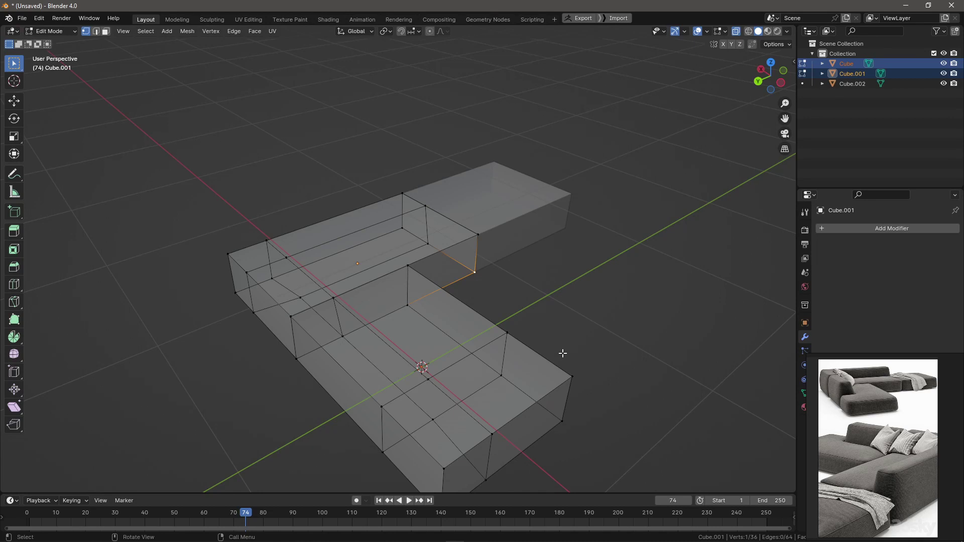
key("ctrl+z")
- Separate the two selected seat faces into a new object, Cube.003
left_click(376, 385, "shift")
middle_click_drag(377, 384, 411, 385)
scroll(403, 377, "up", 1)
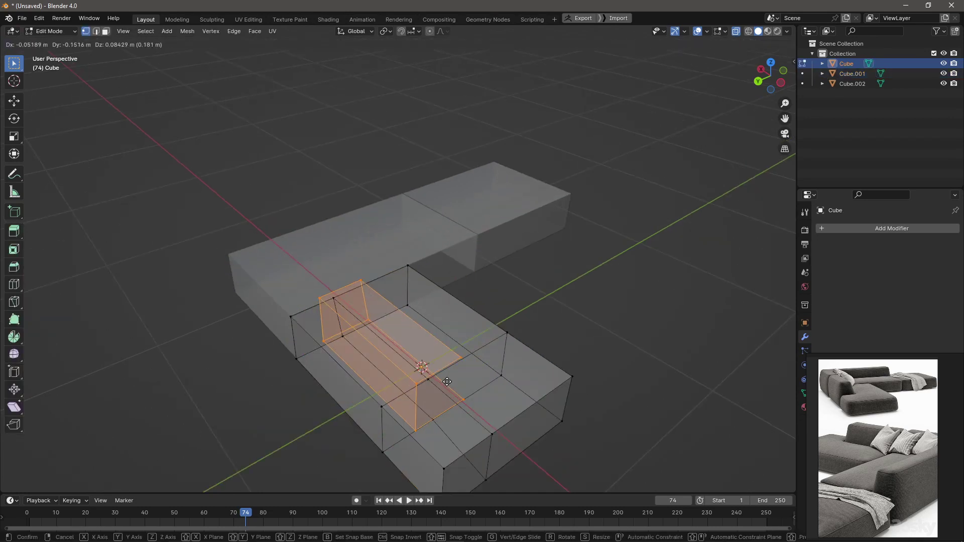
key("p")
left_click(445, 383)
key("x")
- Inspect the Cube block in isolation, cancel a knife cut, then show all blocks again
left_click(342, 420)
key("Tab")
key("slash")
key("Tab")
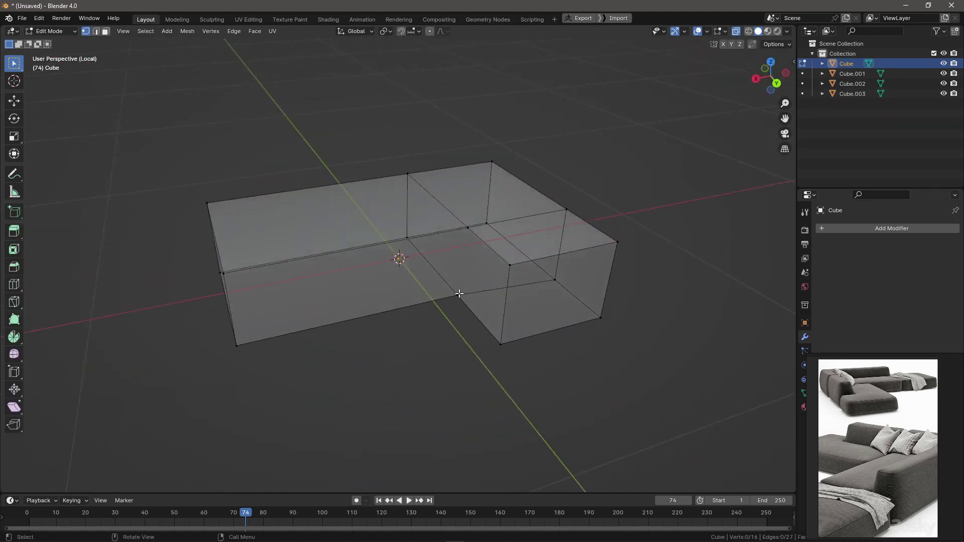
key("k")
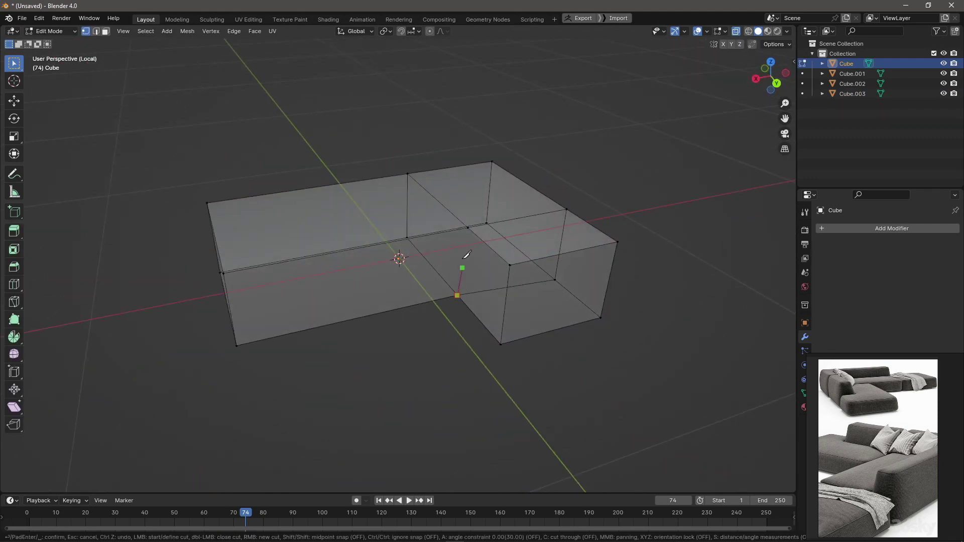
key("Escape")
key("Tab")
mouse_move(348, 327)
middle_mouse_down()
mouse_move(345, 336)
mouse_move(439, 318)
middle_mouse_up()
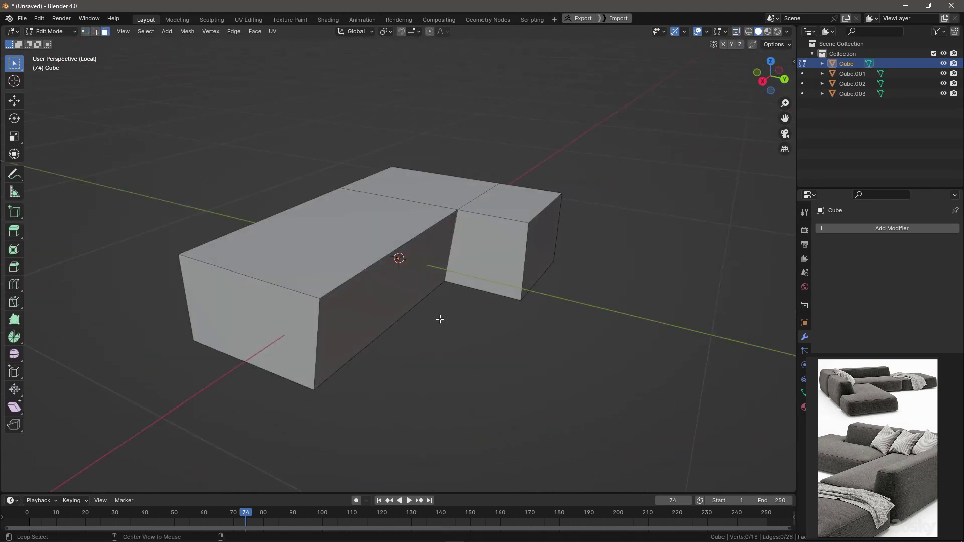
key("slash")
- Isolate Cube.003 and bridge its bottom front edge with the opposite open edge
left_click(354, 374)
key("slash")
mouse_move(355, 374)
middle_mouse_down()
mouse_move(244, 354)
mouse_move(308, 368)
middle_mouse_up()
key("Tab")
left_click(313, 372, "shift")
key("ctrl+e")
left_click(299, 278)
middle_click_drag(299, 279, 310, 454)
- Fill Cube.003's remaining open sides via Quick Favorites and merge its vertices by distance
key("q")
left_click(310, 453)
key("q")
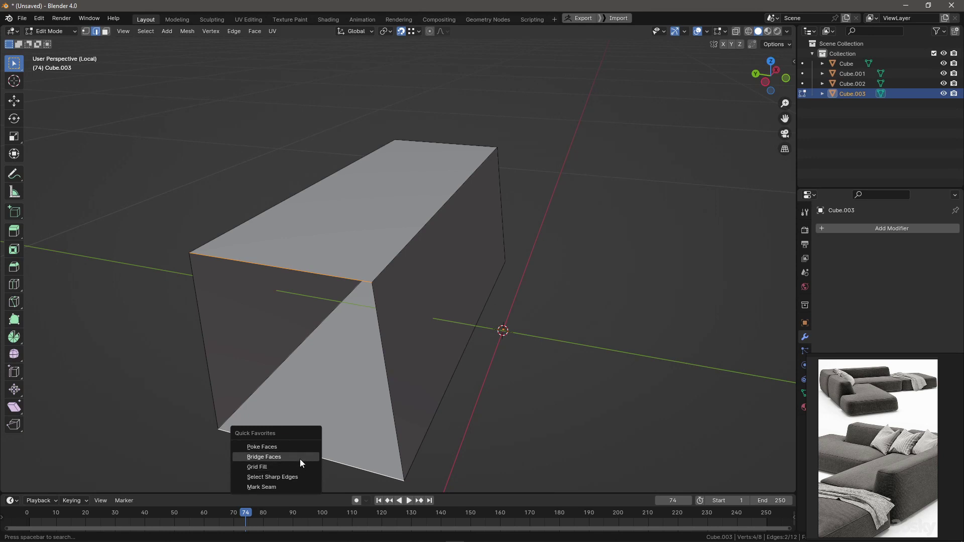
left_click(299, 459)
middle_click_drag(300, 459, 318, 417)
key("a")
key("m")
key("KP_Divide")
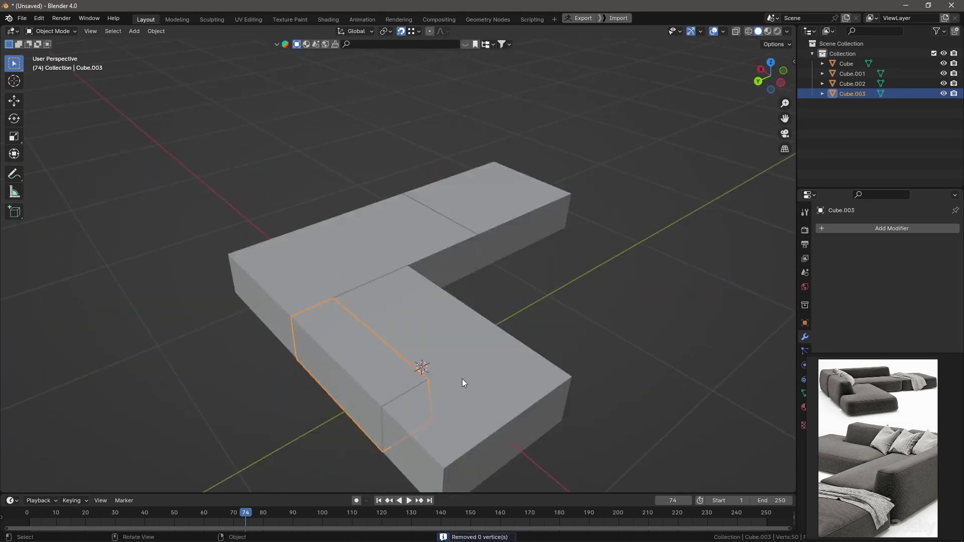
- Duplicate Cube.001's left-end and back vertices in place using see-through display
key("alt+q")
key("KP_Divide")
key("alt+z")
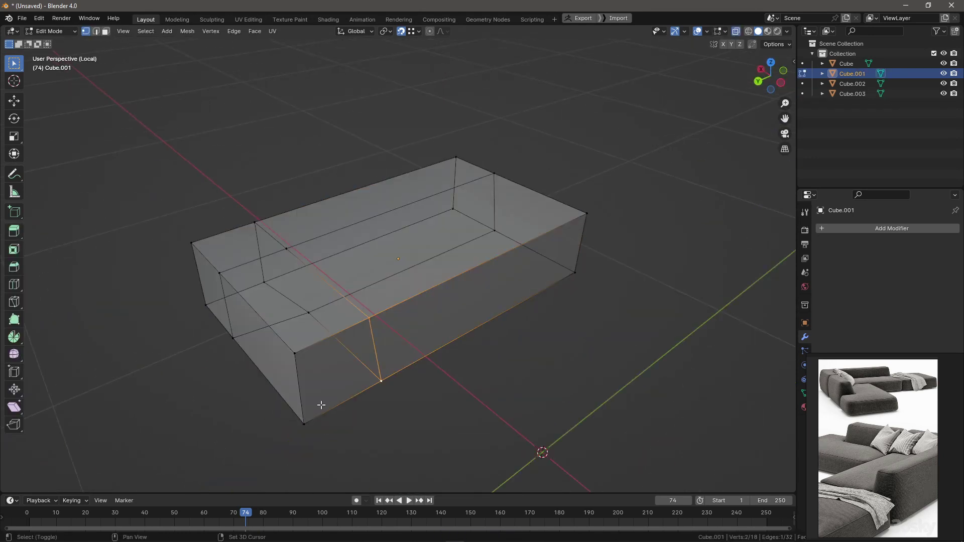
left_click_drag(282, 306, 397, 432)
left_click_drag(150, 204, 276, 347, "shift")
left_click_drag(442, 149, 503, 240, "shift")
key("shift+d")
key("Escape")
key("alt+z")
- Separate the duplicated back geometry into its own object, Cube.004
key("alt+z")
key("p")
left_click(318, 258)
key("alt+z")
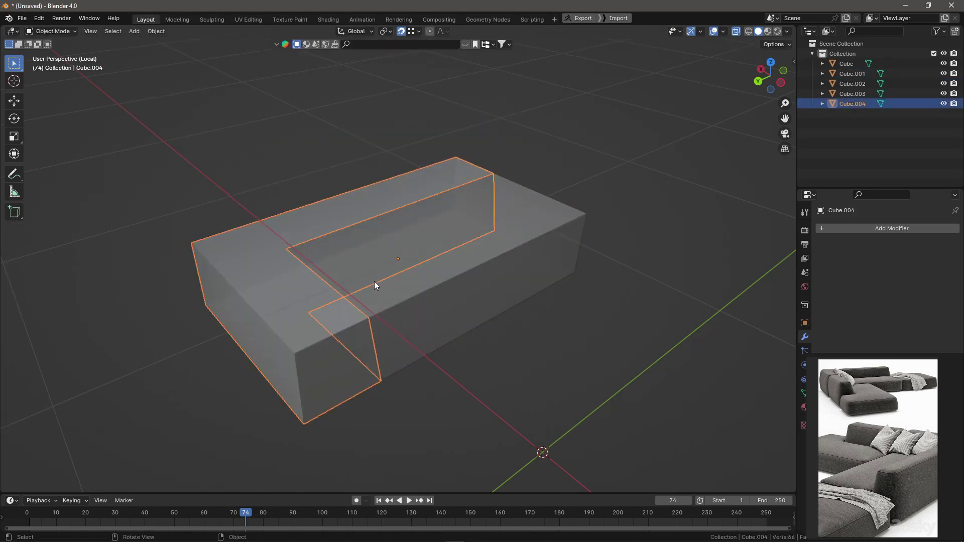
key("Tab")
middle_click_drag(374, 281, 422, 241)
left_click(430, 249)
key("g")
key("Escape")
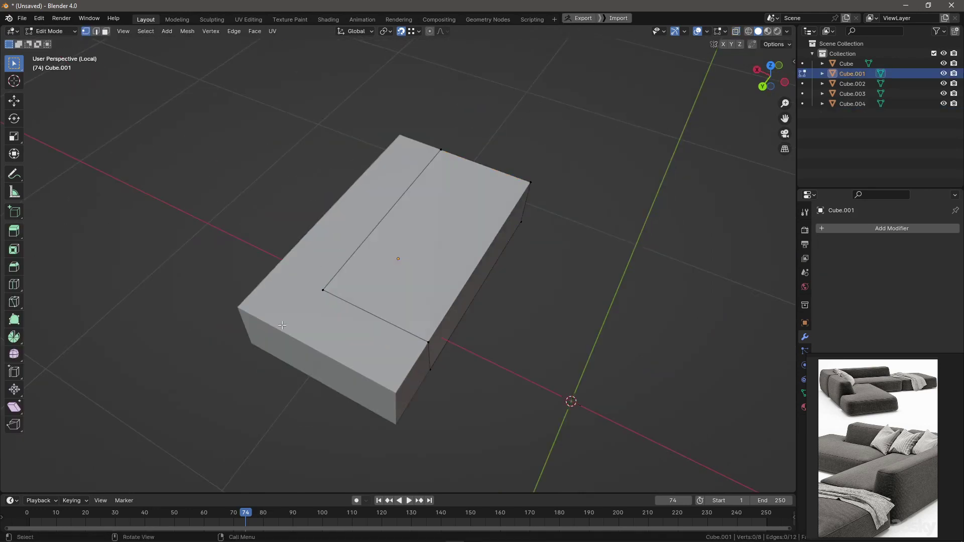
- Delete Cube.004's inner wall faces and the leftover inner edge
left_click(281, 318)
key("Tab")
mouse_move(280, 318)
middle_mouse_down()
mouse_move(314, 258)
mouse_move(284, 188)
middle_mouse_up()
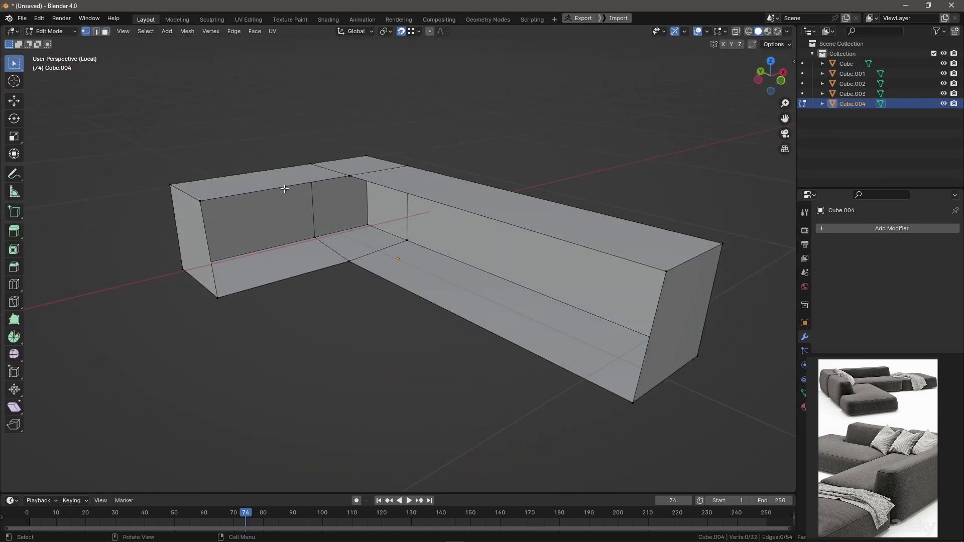
key("x")
left_click(300, 276)
left_click(418, 292)
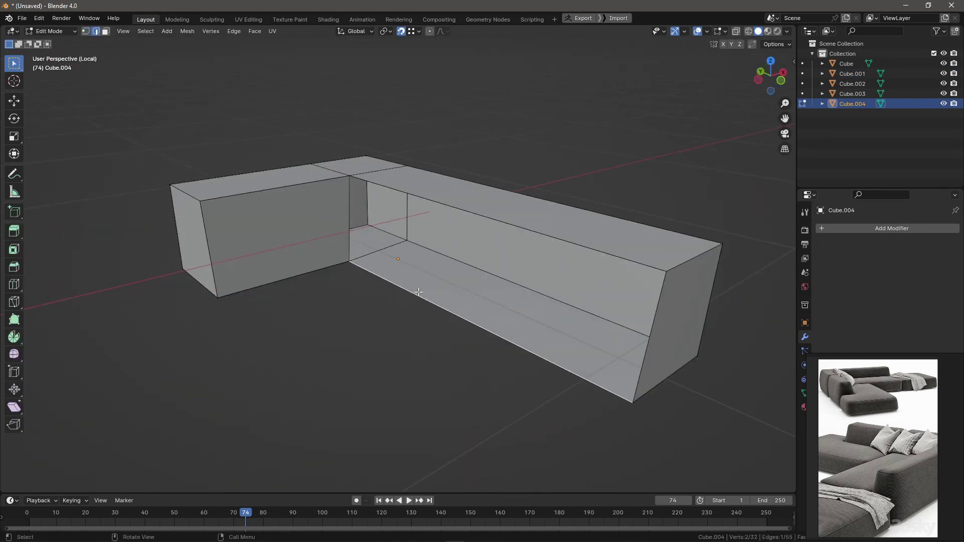
right_click(454, 209)
left_click(454, 209)
left_click(473, 257)
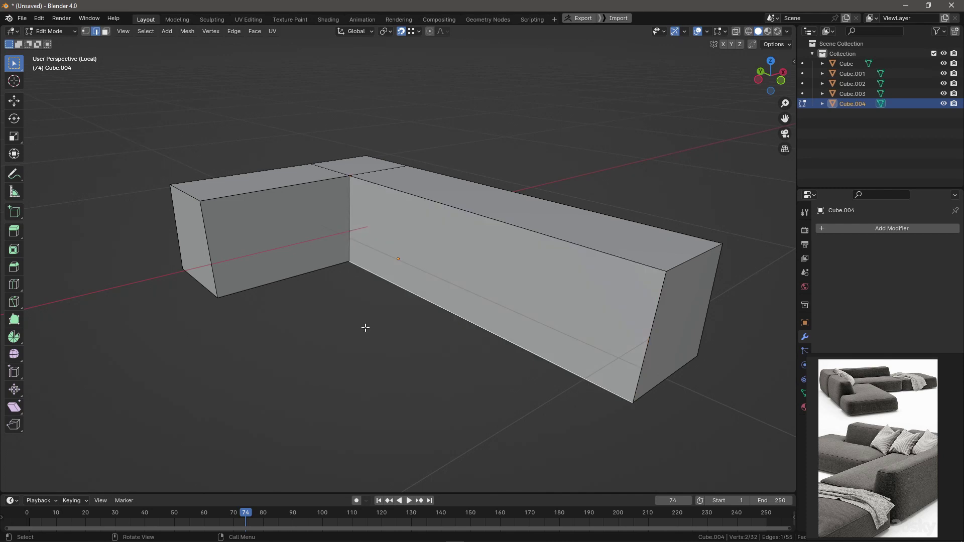
- Merge all of Cube.004's vertices by distance and show all blocks again
middle_click_drag(366, 328, 430, 349)
key("1")
key("a")
key("m")
left_click(410, 341)
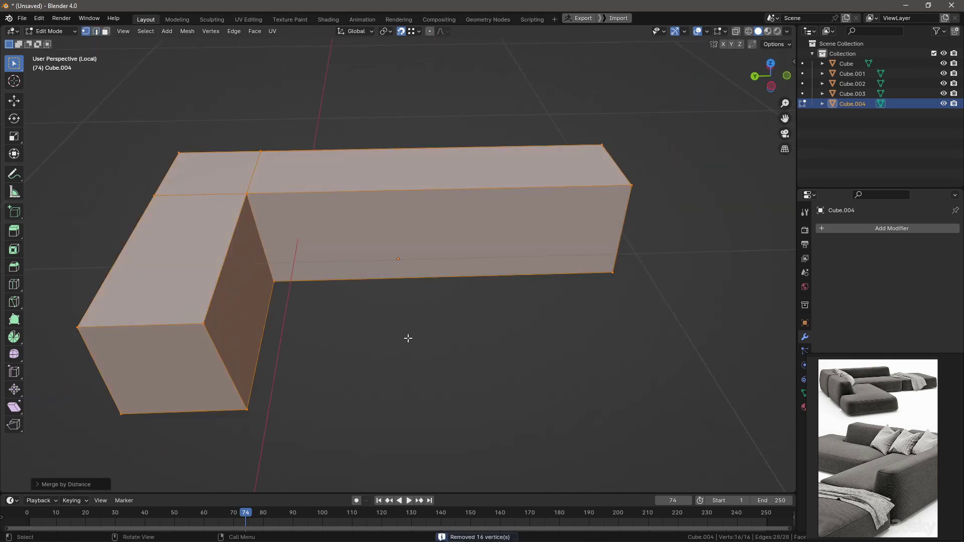
key("Tab")
key("KP_Divide")
- Select all sofa blocks and merge overlapping vertices by distance across them
left_click(424, 238)
left_click(408, 342)
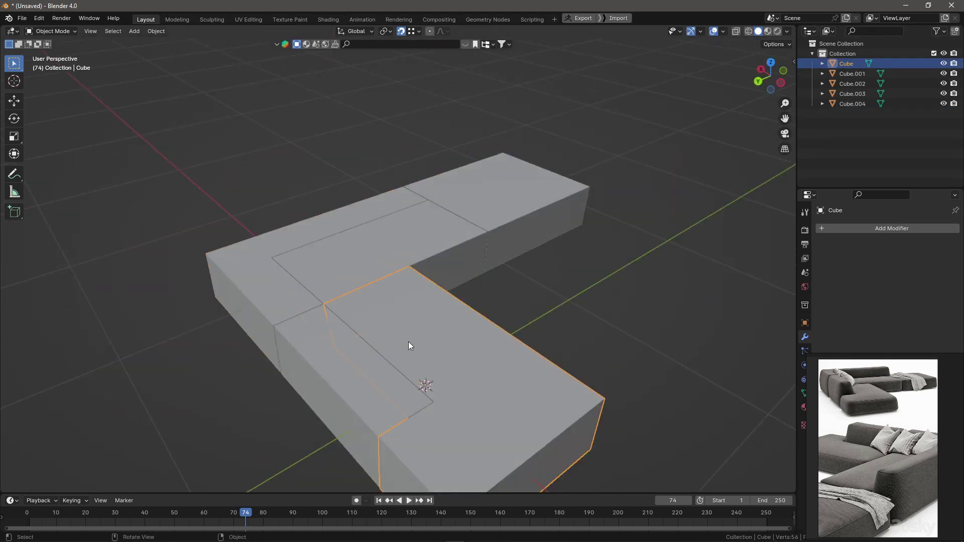
left_click(349, 302)
left_click_drag(203, 170, 587, 474)
key("Tab")
key("m")
left_click(581, 475)
key("Tab")
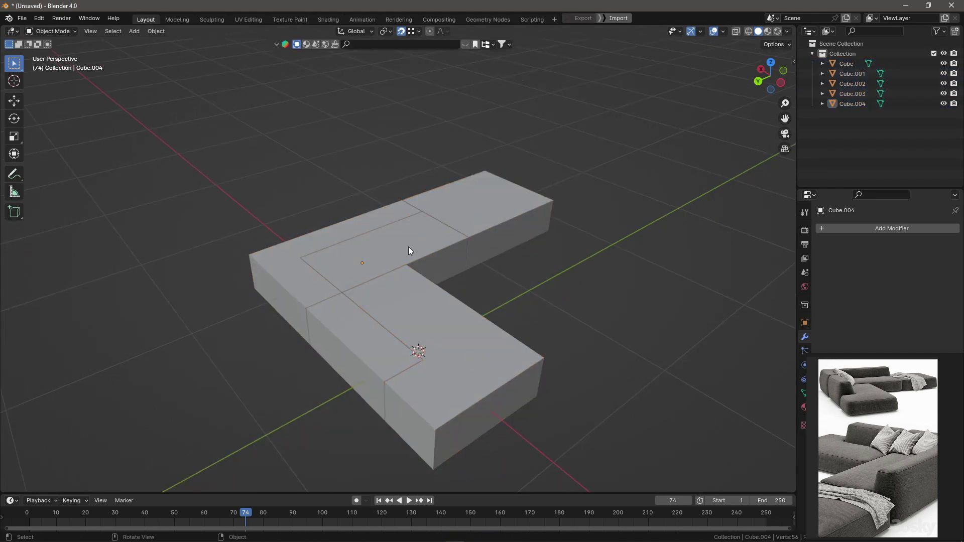
- Isolate Cube.004 and Cube.003 and raise their top vertices along Z
scroll(409, 249, "up", 2)
left_click(400, 259)
left_click(283, 295)
left_click(336, 370, "shift")
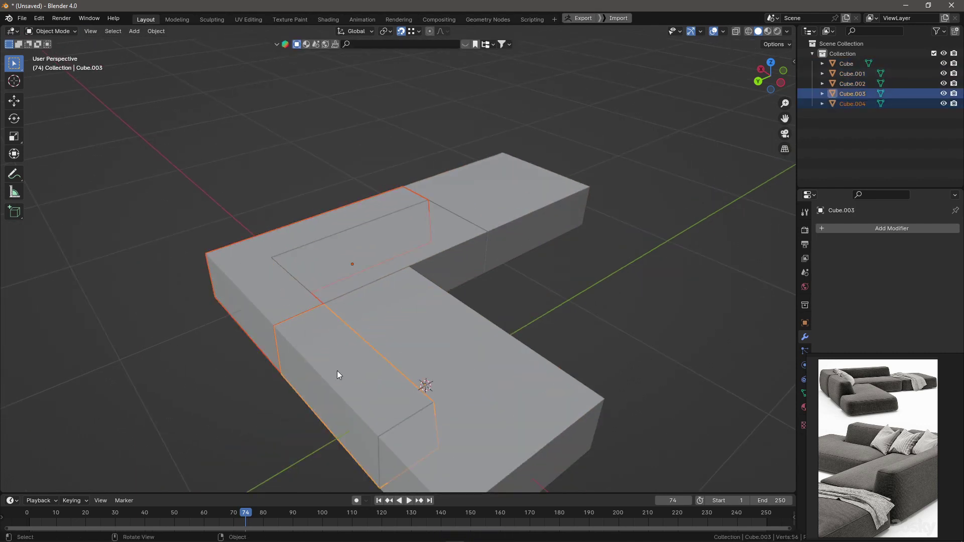
key("Tab")
key("KP_Divide")
mouse_move(337, 371)
middle_mouse_down()
mouse_move(320, 313)
mouse_move(281, 282)
middle_mouse_up()
left_click_drag(191, 201, 600, 244)
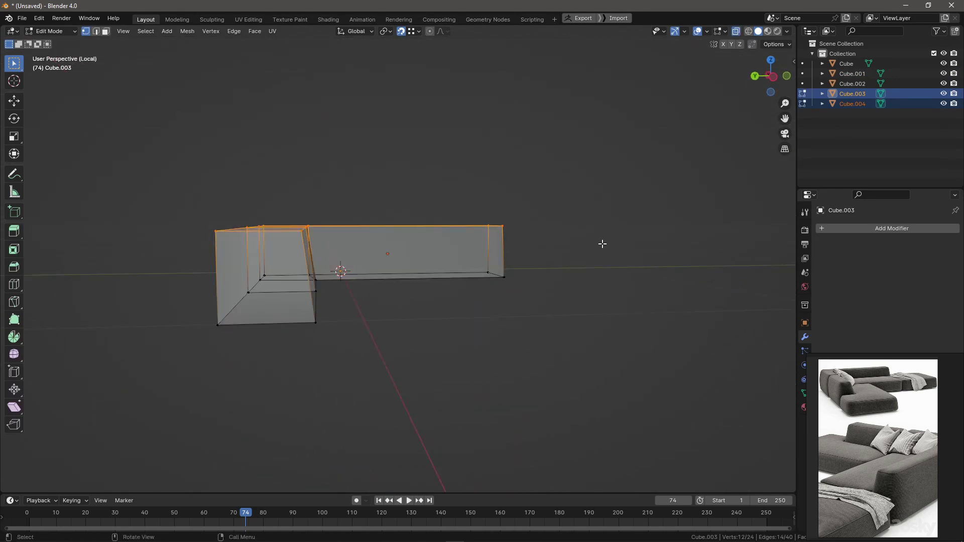
key("g")
key("z")
left_click(596, 188)
- Check the raised backrest in side and top views, then shift an edge along Y
key("KP_3")
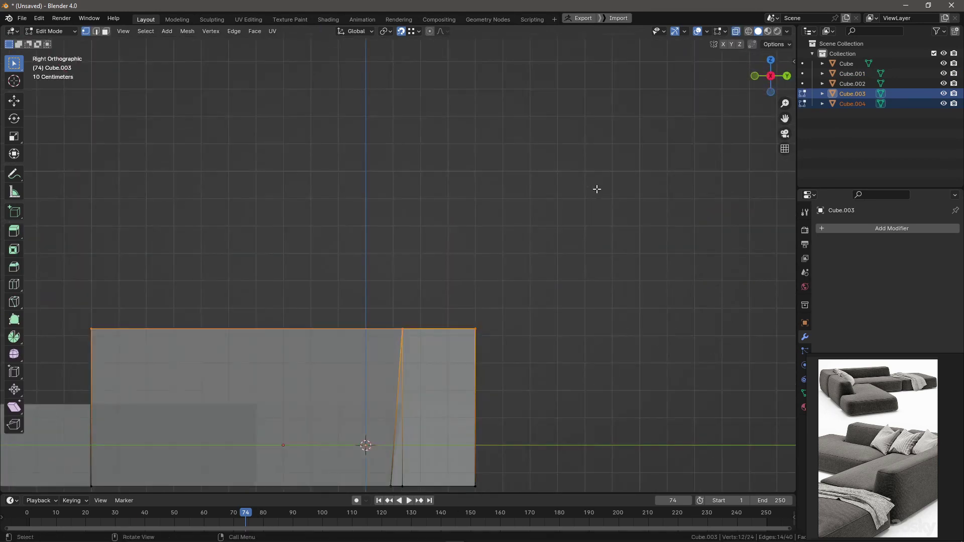
scroll(366, 445, "down", 3)
middle_click_drag(411, 333, 559, 424)
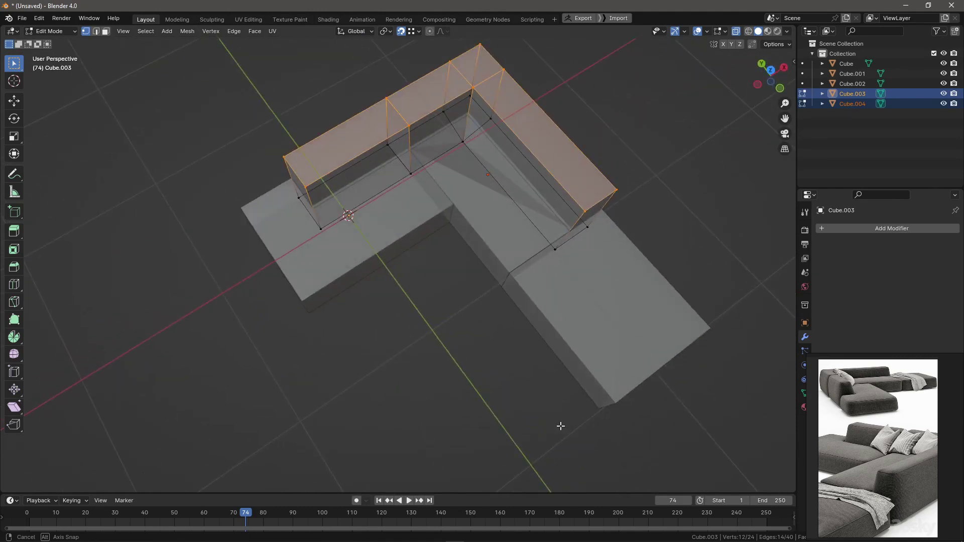
mouse_move(555, 385)
middle_mouse_down()
mouse_move(577, 322)
mouse_move(575, 241)
middle_mouse_up()
key("KP_7")
scroll(589, 290, "up", 5)
scroll(589, 290, "down", 4)
key("KP_3")
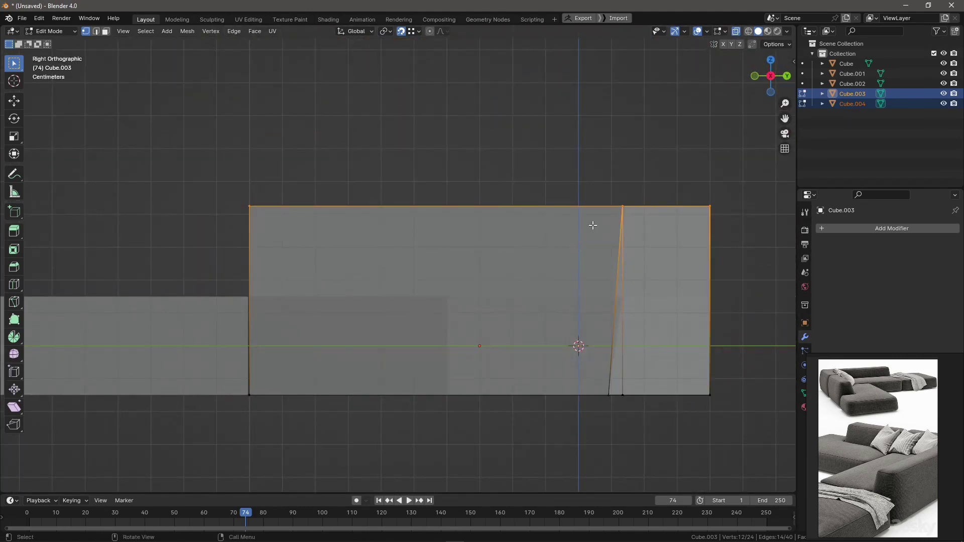
key("g")
key("y")
left_click(649, 235)
- Try moving the slanted edge along X in front view, then leave mesh editing
key("KP_1")
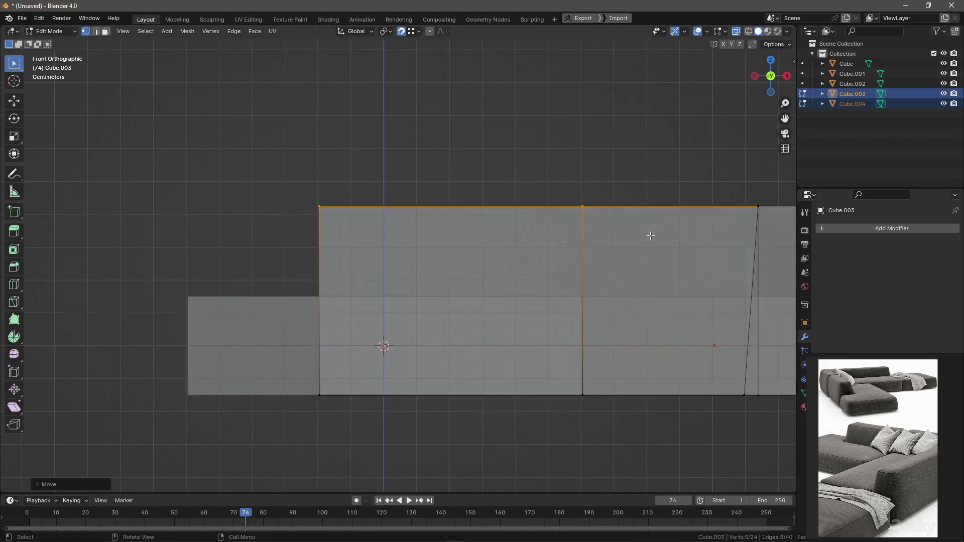
left_click(536, 252)
key("g")
key("x")
key("Escape")
mouse_move(550, 263)
middle_mouse_down()
mouse_move(548, 347)
mouse_move(320, 345)
mouse_move(447, 338)
middle_mouse_up()
left_click(320, 346)
key("Tab")
left_click(438, 303)
key("Tab")
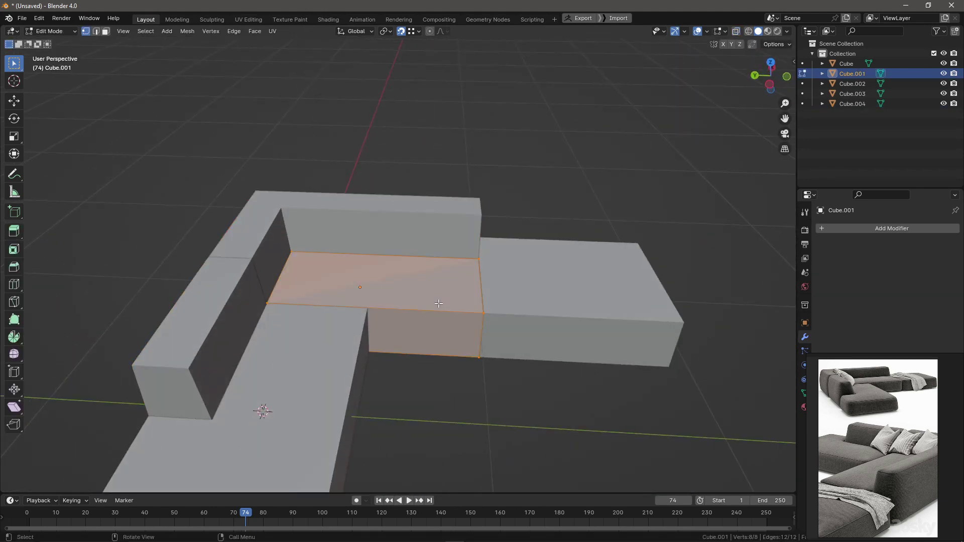
- Dissolve the top face of the middle seat block Cube.001
key("3")
left_click(401, 274)
scroll(454, 361, "up", 3)
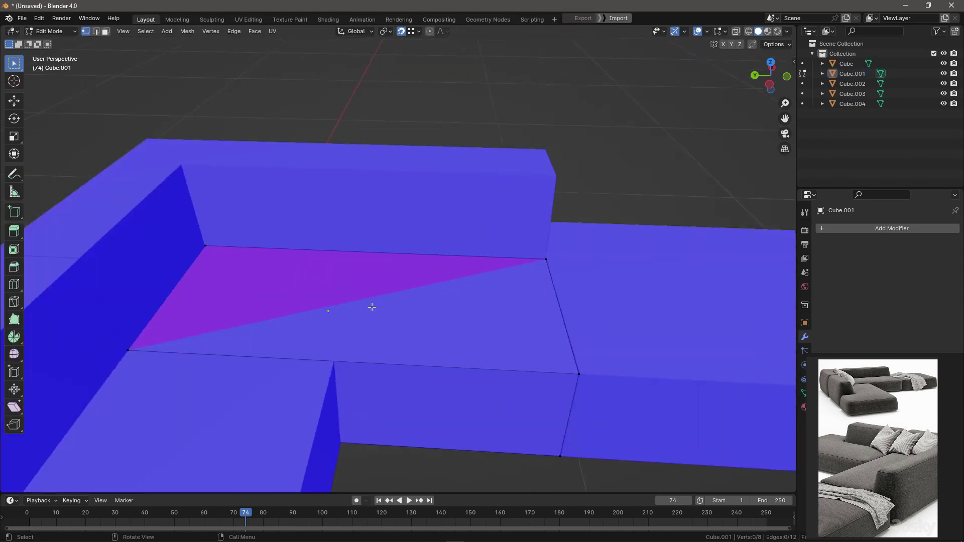
key("x")
left_click(370, 325)
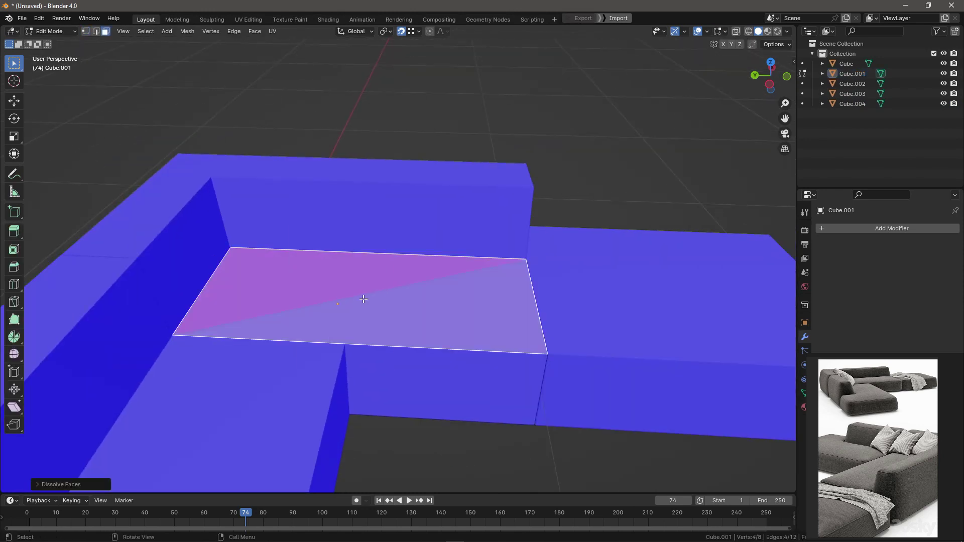
scroll(364, 299, "down", 5)
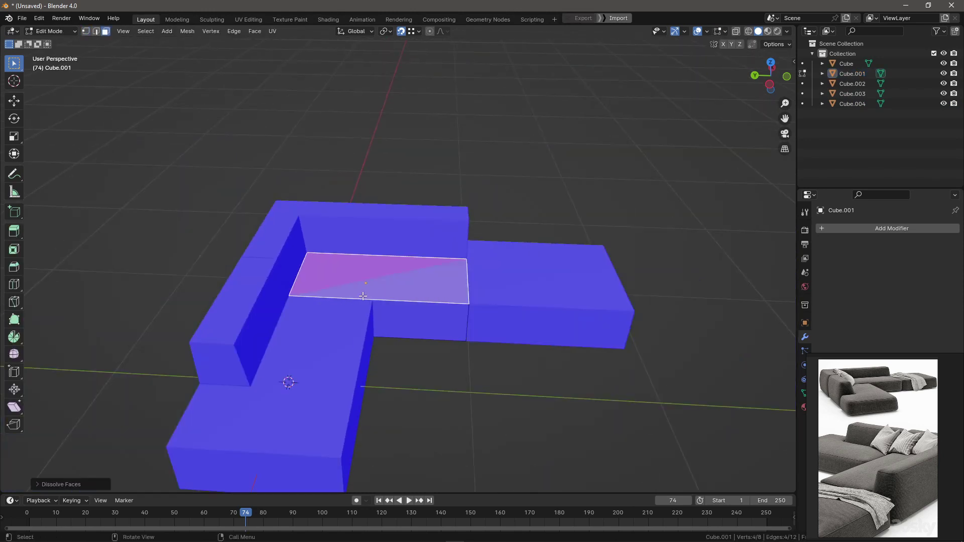
middle_click_drag(286, 384, 265, 271)
scroll(265, 271, "up", 3)
- Isolate Cube.001 and recalculate its normals outward
key("KP_Divide")
mouse_move(150, 351)
middle_mouse_down()
mouse_move(387, 334)
mouse_move(545, 366)
mouse_move(452, 398)
mouse_move(483, 251)
mouse_move(390, 289)
middle_mouse_up()
left_click(482, 271)
scroll(389, 290, "down", 3)
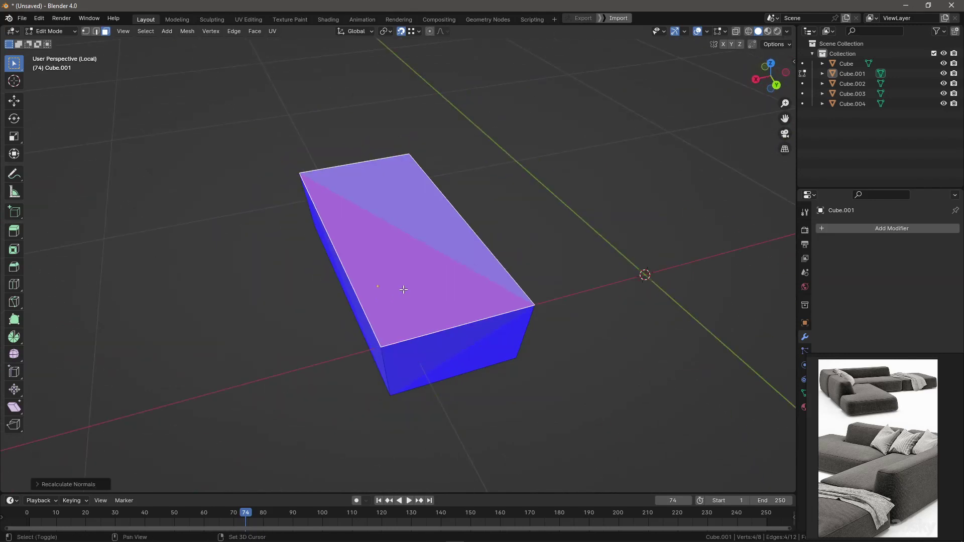
key("a")
key("shift+n")
key("alt+a")
scroll(419, 278, "up", 1)
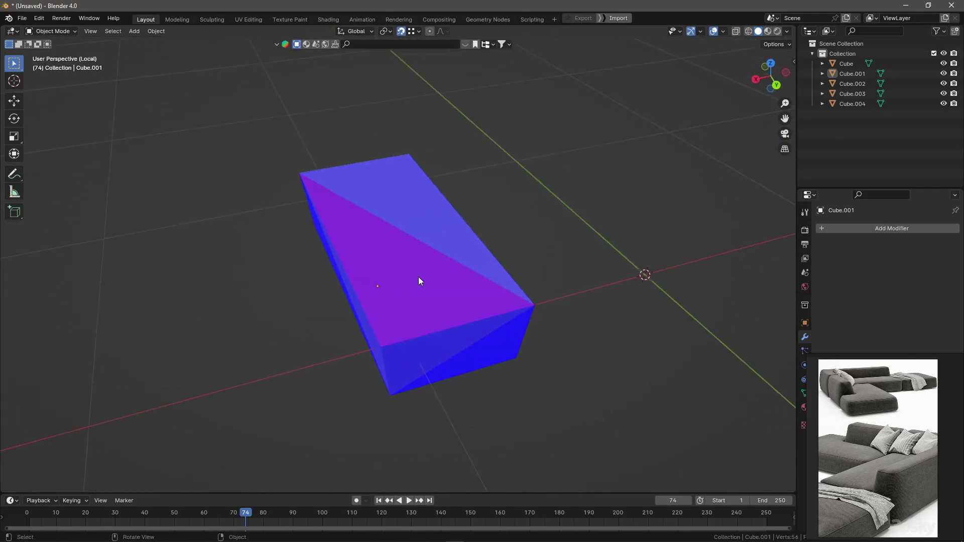
key("a")
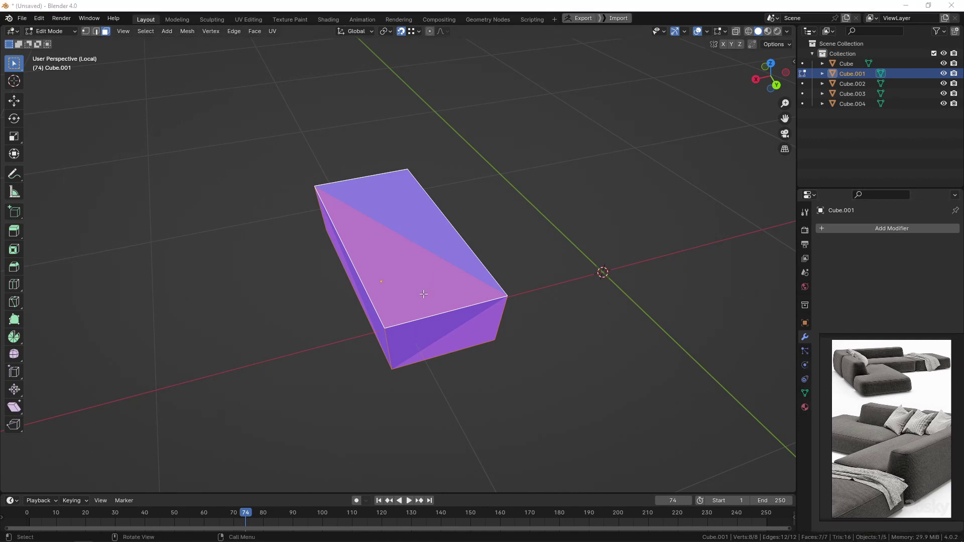
- Check the block's top and front faces, then turn off face orientation colouring
mouse_move(449, 354)
middle_mouse_down()
mouse_move(555, 340)
mouse_move(451, 256)
middle_mouse_up()
left_click(451, 256)
left_click(394, 282)
mouse_move(399, 379)
middle_mouse_down()
mouse_move(487, 360)
mouse_move(469, 294)
mouse_move(344, 303)
mouse_move(425, 327)
mouse_move(435, 307)
middle_mouse_up()
key("Tab")
key("q")
left_click(451, 315)
- Merge Cube.001's duplicate vertices by distance
key("Tab")
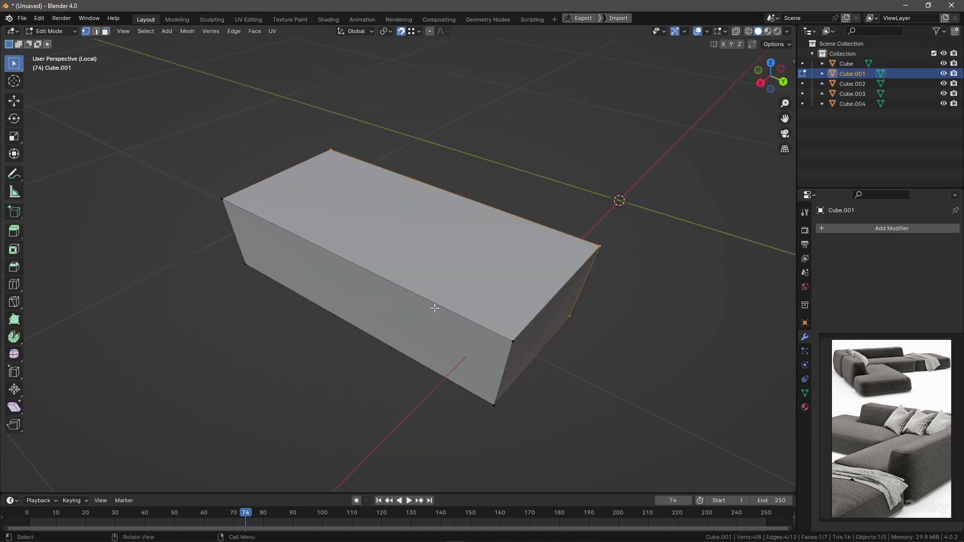
key("a")
key("m")
left_click(435, 309)
key("Tab")
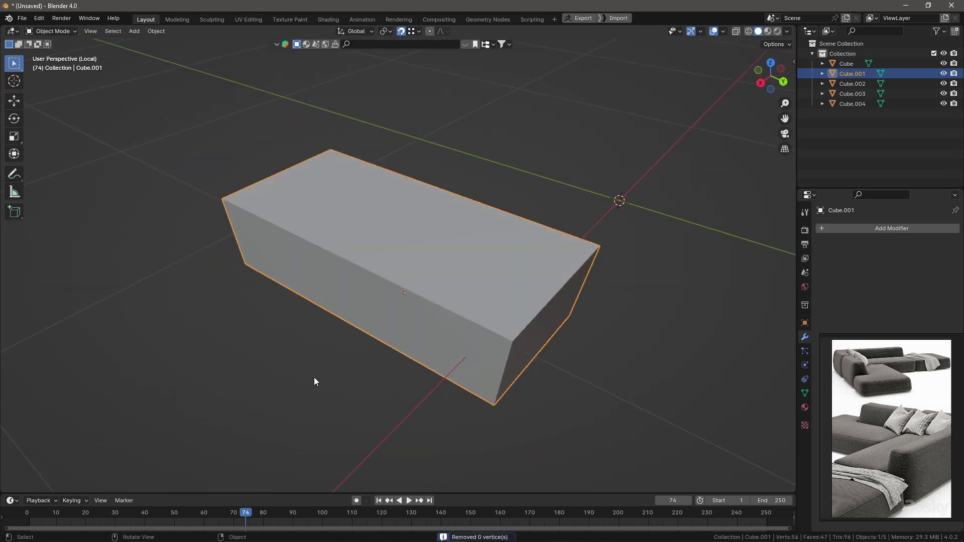
- Select the middle seat's top face and look over the left seat block Cube
key("Tab")
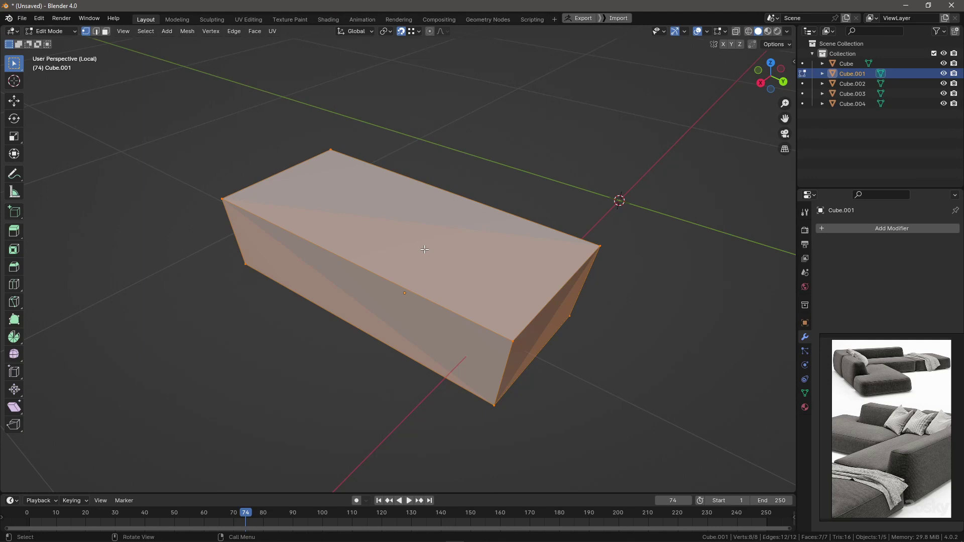
key("3")
left_click(425, 249)
key("KP_Divide")
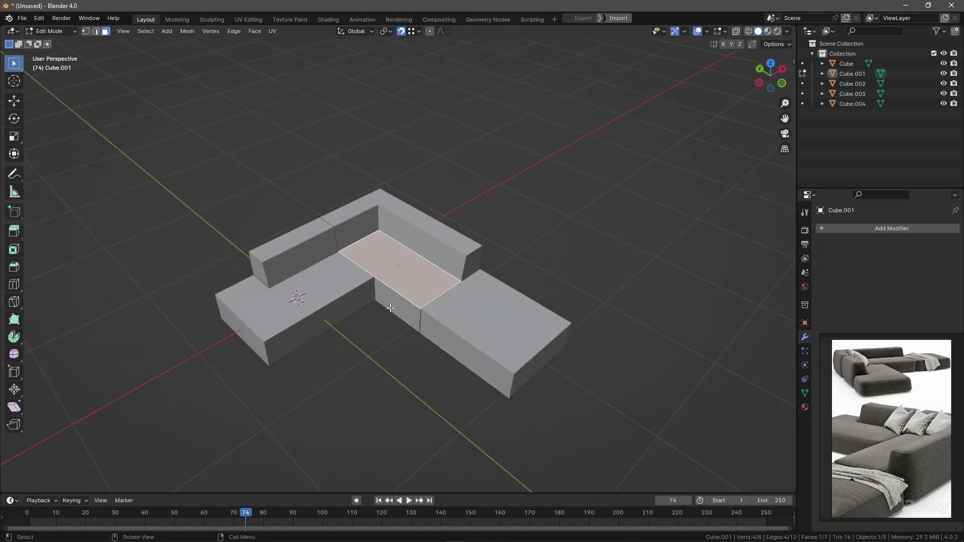
scroll(390, 310, "up", 5)
key("Tab")
key("Tab")
key("Tab")
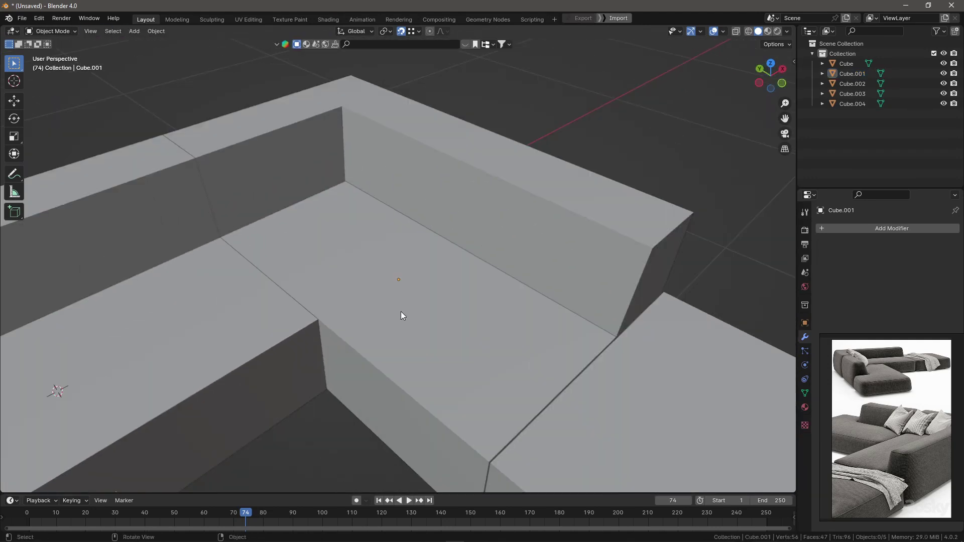
scroll(401, 315, "down", 2)
left_click(226, 355)
key("Tab")
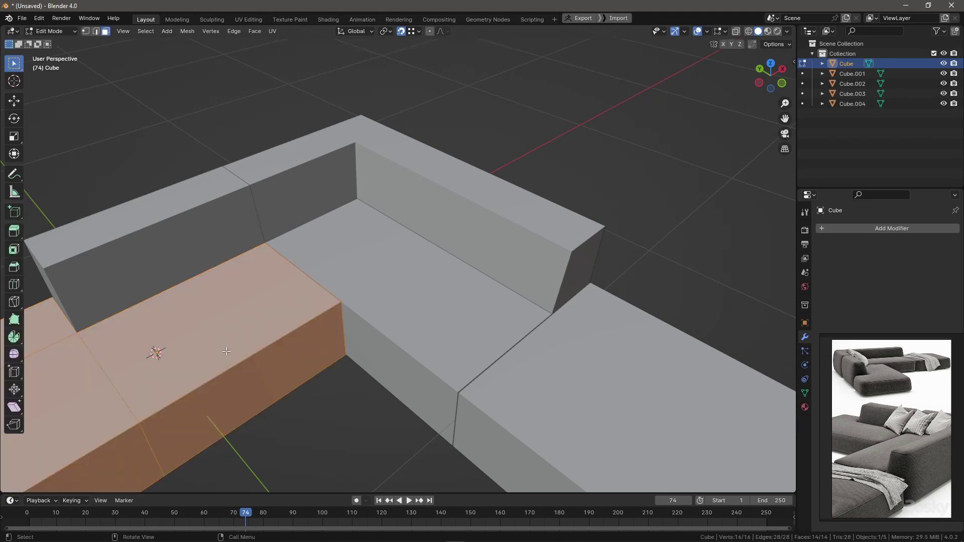
middle_click_drag(226, 352, 346, 299, "shift")
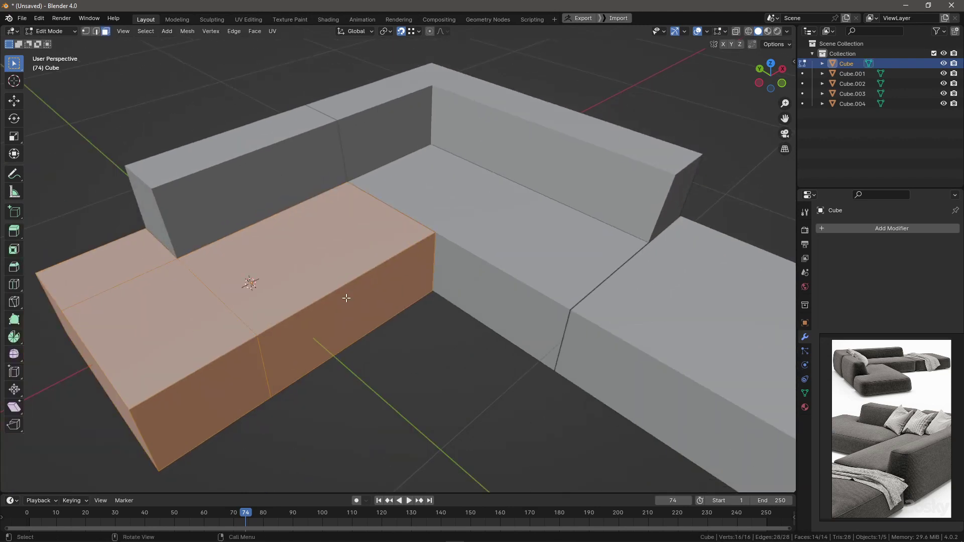
key("Tab")
- Isolate the middle seat block in X-ray and dissolve its selected faces
left_click(518, 274)
key("Tab")
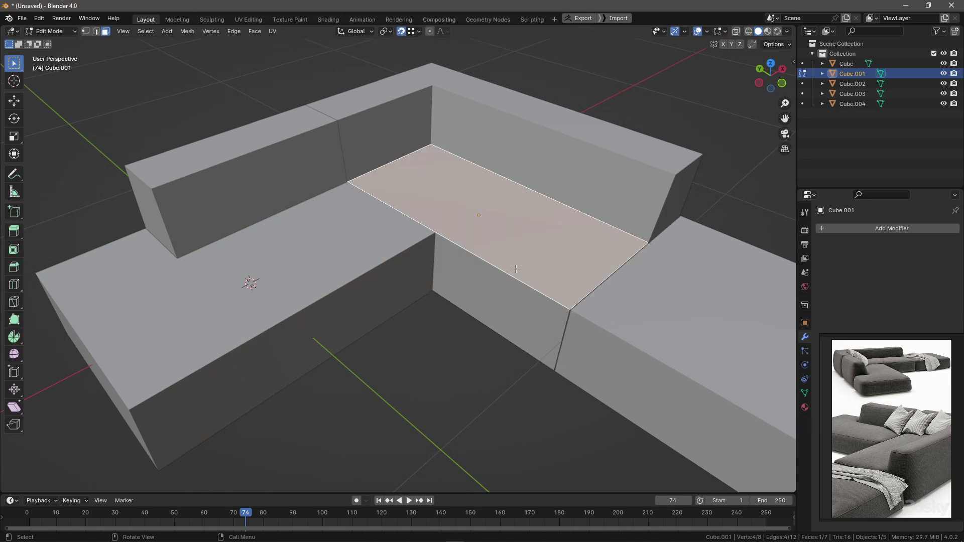
key("KP_Divide")
key("alt+z")
mouse_move(417, 301)
middle_mouse_down()
mouse_move(426, 285)
mouse_move(338, 316)
middle_mouse_up()
key("x")
left_click(338, 316)
key("x")
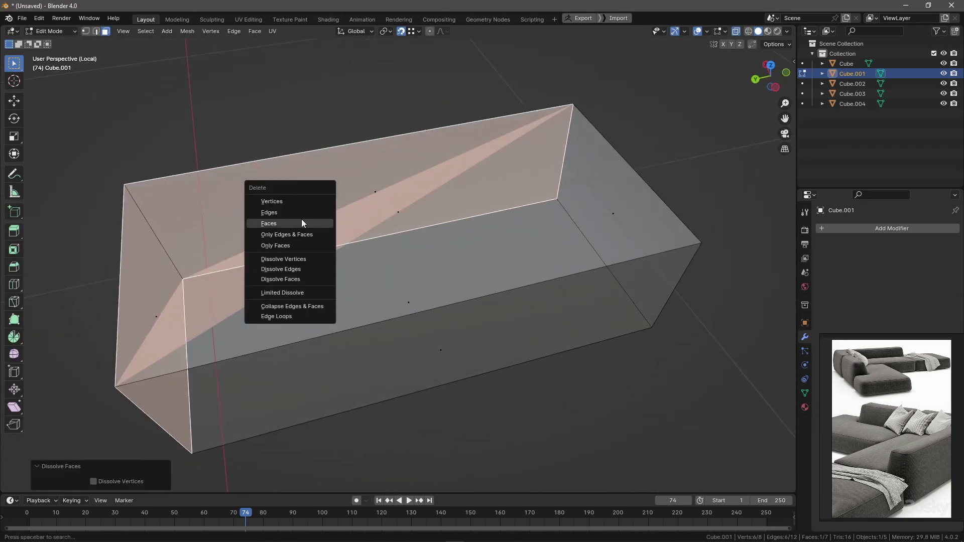
key("Tab")
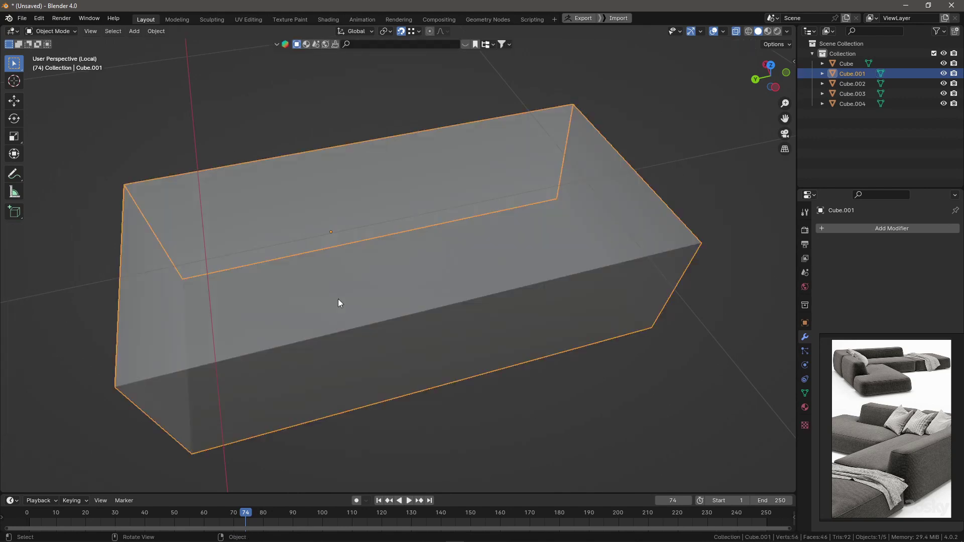
- Return to the full sofa without X-ray and open Cube.002's Add Modifier list
scroll(338, 314, "down", 4)
key("KP_Divide")
key("alt+z")
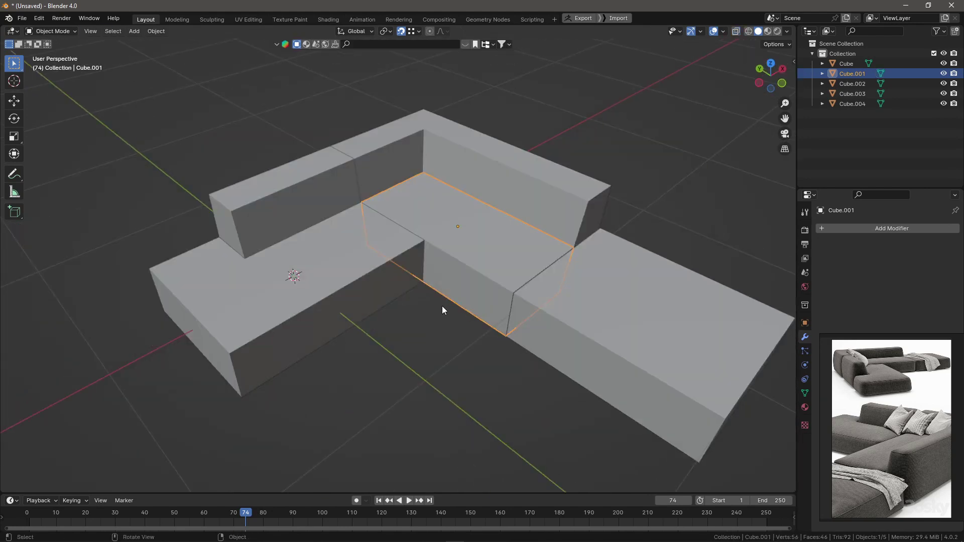
left_click(632, 357)
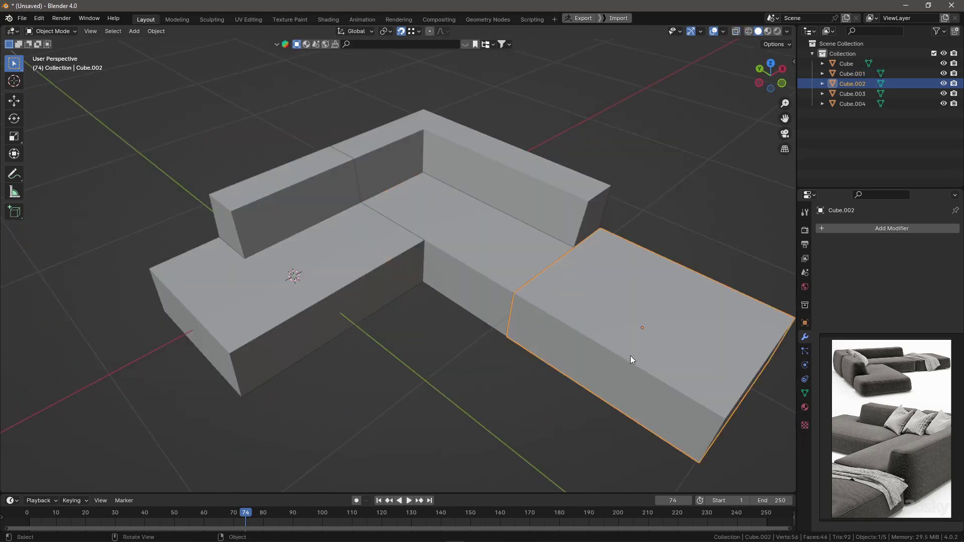
left_click(854, 229)
mouse_move(781, 232)
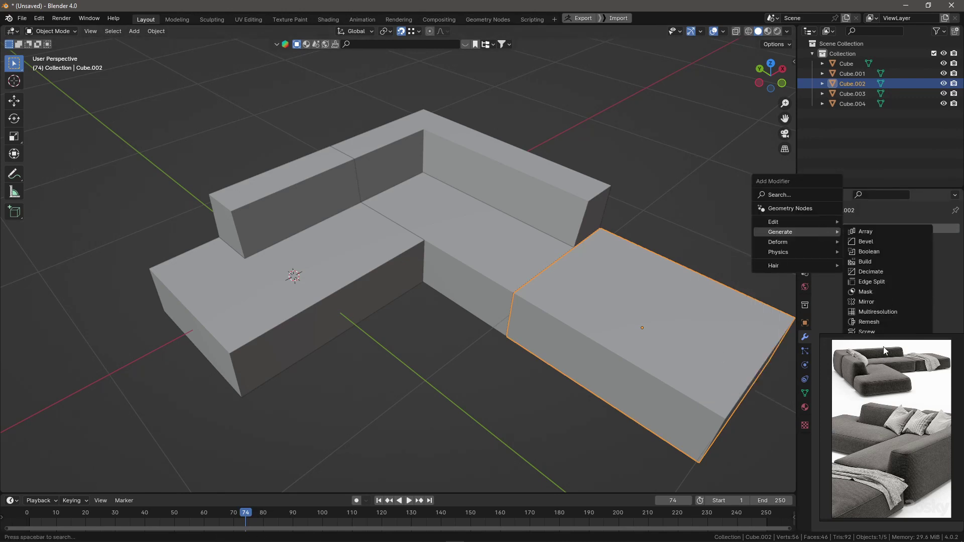
- Add a Subdivision Surface modifier to the chaise block and raise its viewport level
left_click(882, 230)
left_click(767, 355)
left_click(942, 273)
key("Tab")
key("ctrl+r")
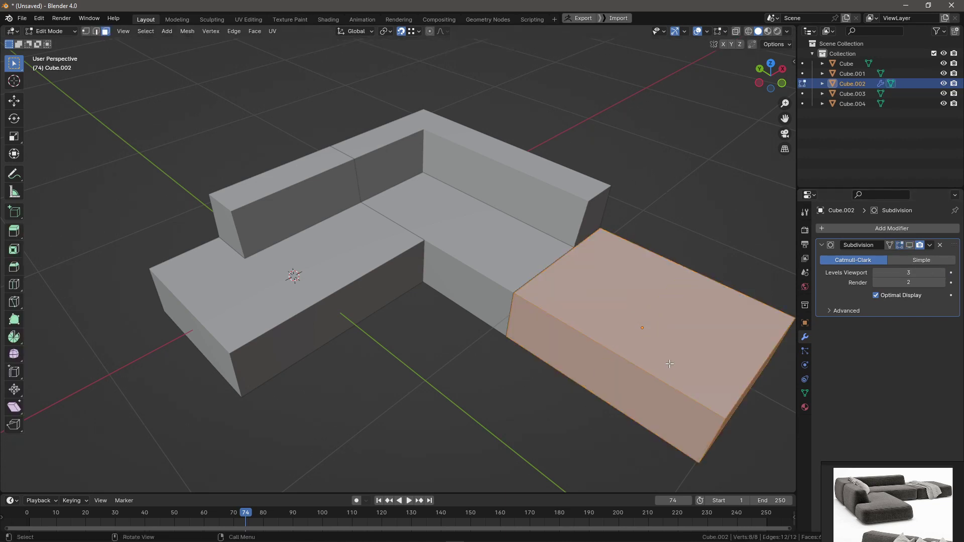
- Add a 2-segment Bevel modifier and apply the chaise block's transforms
left_click(884, 229)
left_click(943, 375)
key("Tab")
key("ctrl+a")
left_click(695, 354)
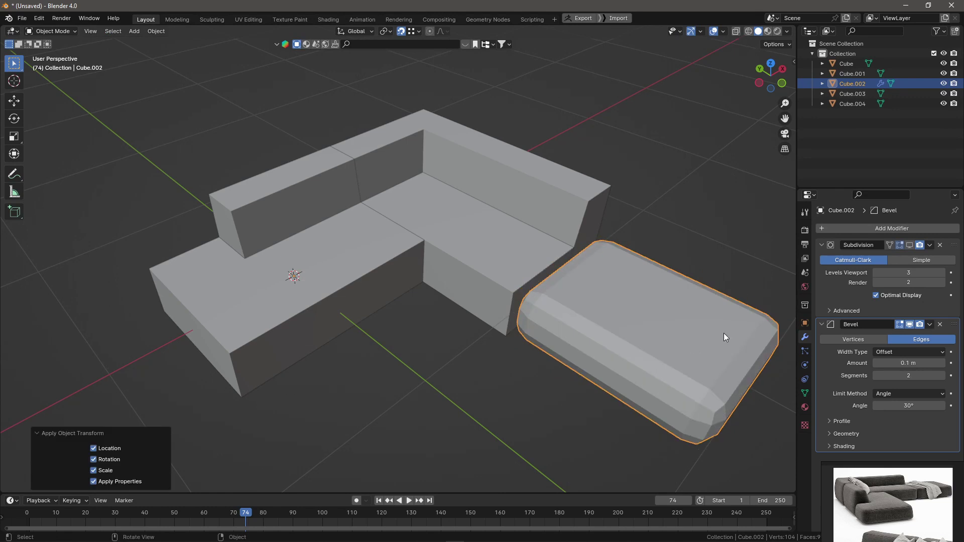
- Move Bevel above Subdivision and set its amount to 0.07 m
double_click(909, 363)
type("0.02")
key("Return")
left_click_drag(824, 245, 821, 376)
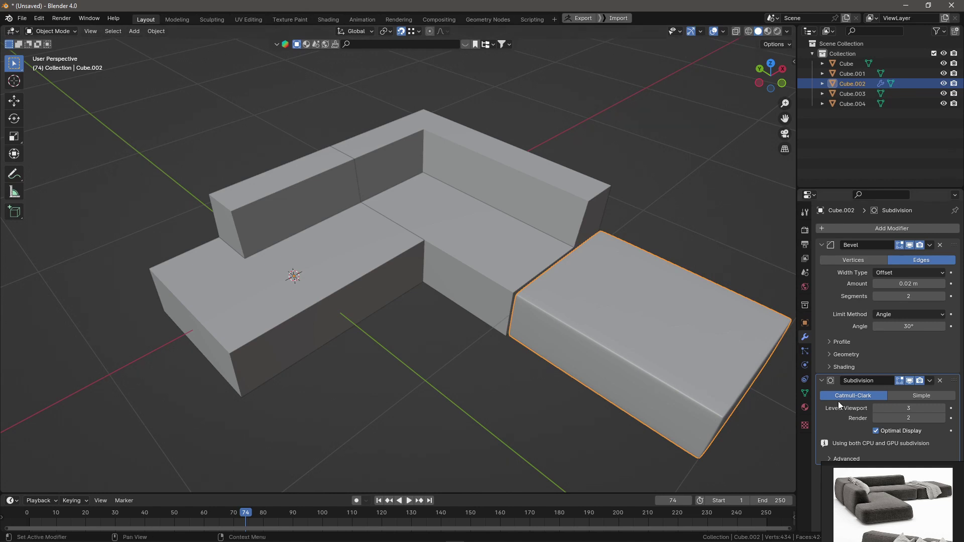
scroll(716, 412, "up", 4)
key("Tab")
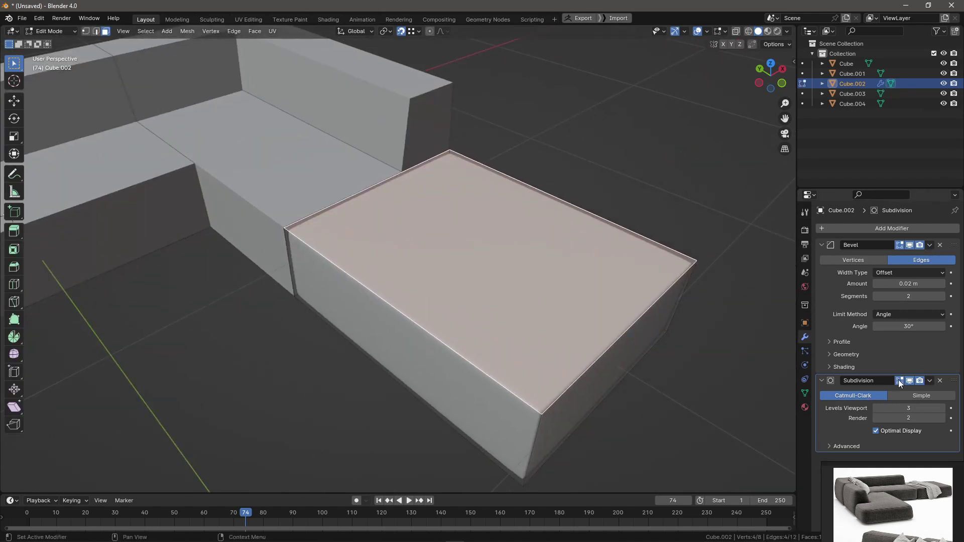
left_click_drag(912, 290, 934, 290)
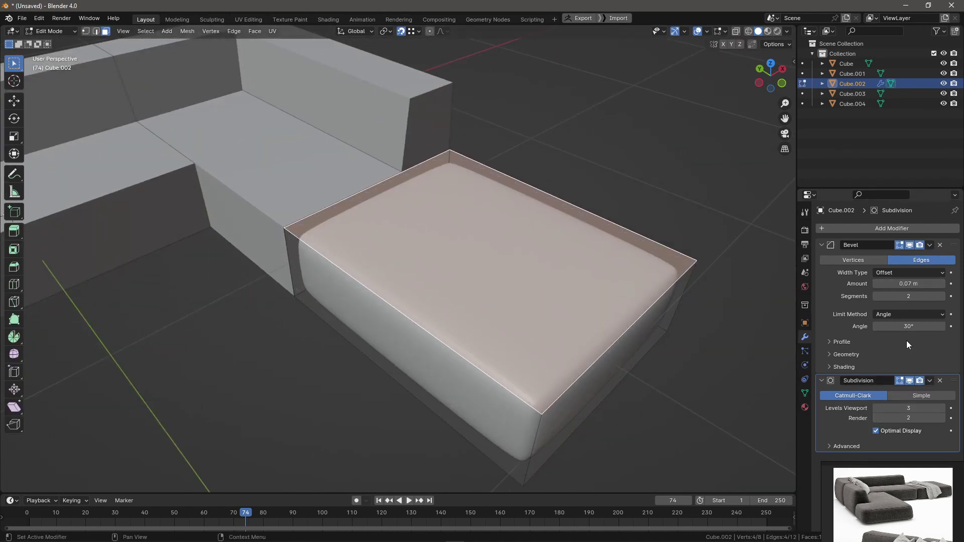
scroll(502, 301, "down", 3)
key("Tab")
- Apply transforms on the other sofa pieces, then select Cube.002 and backrest Cube.004
left_click(169, 200)
left_click(249, 105, "shift")
key("ctrl+a")
left_click(832, 83)
left_click(848, 123)
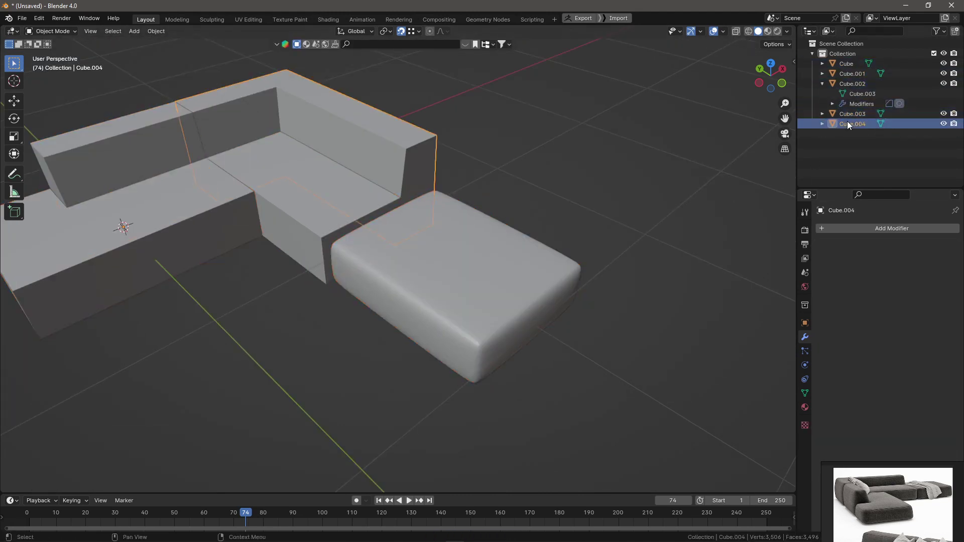
- Copy the chaise's Bevel and Subdivision modifiers to the other pieces, then isolate the middle seat
mouse_move(862, 103)
left_mouse_down()
mouse_move(854, 123)
mouse_move(862, 113)
mouse_move(848, 63)
left_mouse_up()
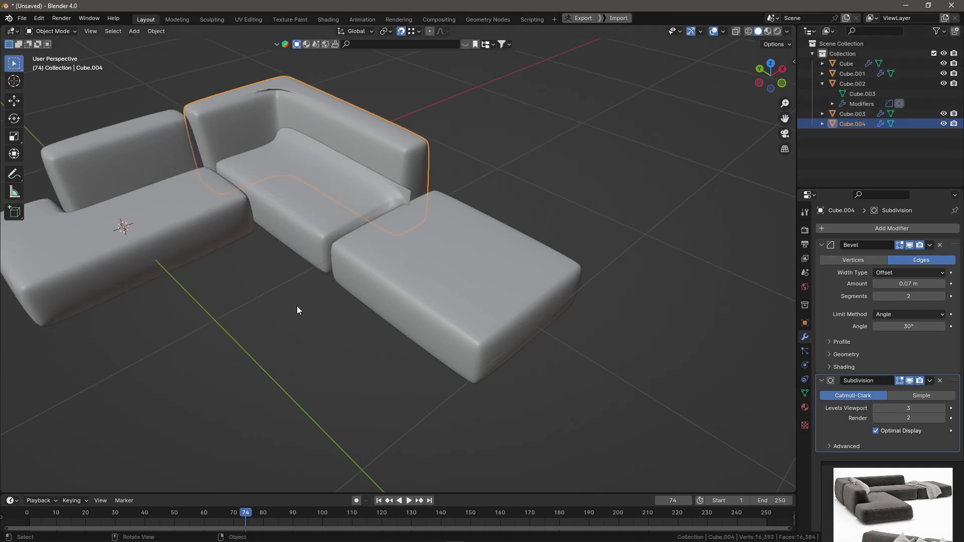
scroll(477, 302, "up", 3)
left_click(478, 307)
key("KP_Divide")
mouse_move(525, 345)
middle_mouse_down()
mouse_move(620, 241)
mouse_move(445, 329)
middle_mouse_up()
- Inspect the middle seat block's warped end in Edit Mode
key("Tab")
left_click(377, 243)
mouse_move(377, 242)
middle_mouse_down()
mouse_move(374, 346)
mouse_move(279, 300)
middle_mouse_up()
key("1")
left_click(280, 300)
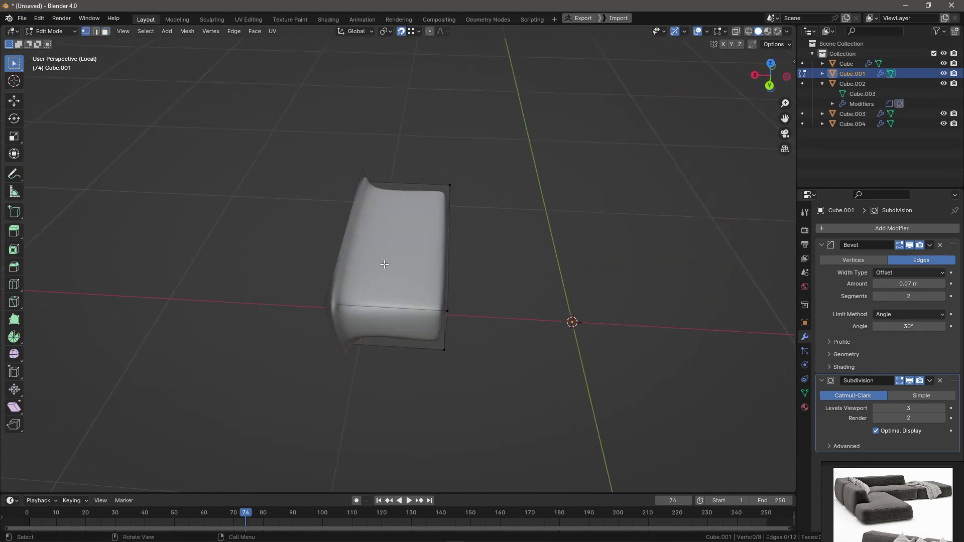
key("a")
mouse_move(429, 286)
middle_mouse_down()
mouse_move(421, 332)
mouse_move(394, 273)
middle_mouse_up()
- Delete the warped end face and fill the opening with a new face
key("3")
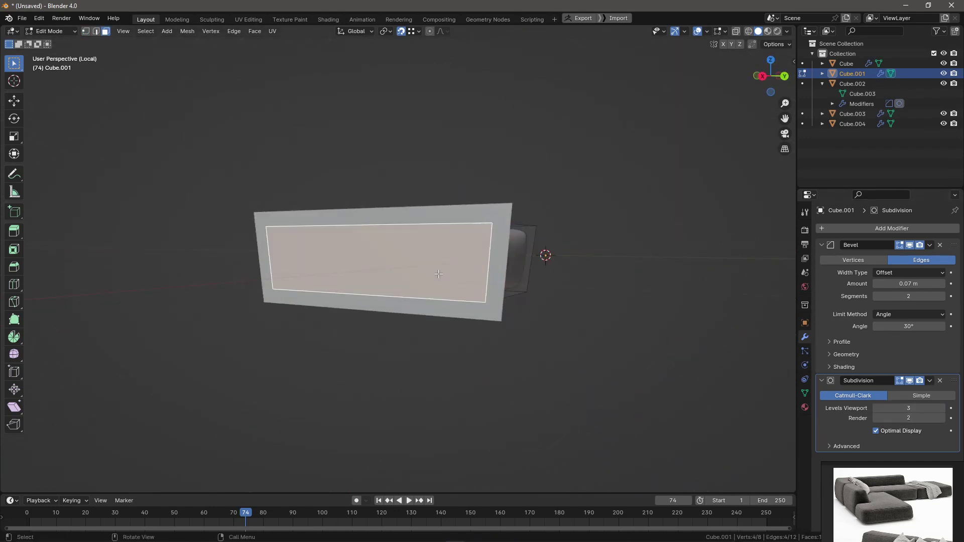
key("x")
left_click(394, 272)
key("2")
key("f")
key("Tab")
- Return to the full sofa and isolate the L-shaped backrest Cube.004
key("KP_Divide")
mouse_move(472, 334)
middle_mouse_down()
mouse_move(422, 315)
mouse_move(464, 299)
mouse_move(430, 334)
mouse_move(399, 338)
middle_mouse_up()
scroll(422, 316, "down", 4)
scroll(394, 328, "up", 4)
mouse_move(312, 248)
middle_mouse_down()
mouse_move(377, 312)
mouse_move(331, 278)
middle_mouse_up()
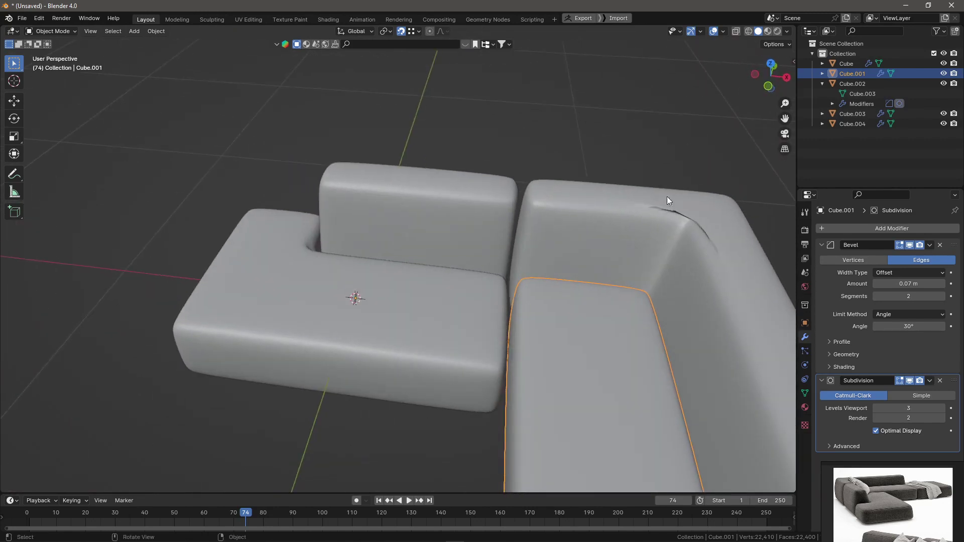
left_click(602, 226)
key("KP_Divide")
- Merge the backrest's overlapping vertices and select its front face and top back edge
key("Tab")
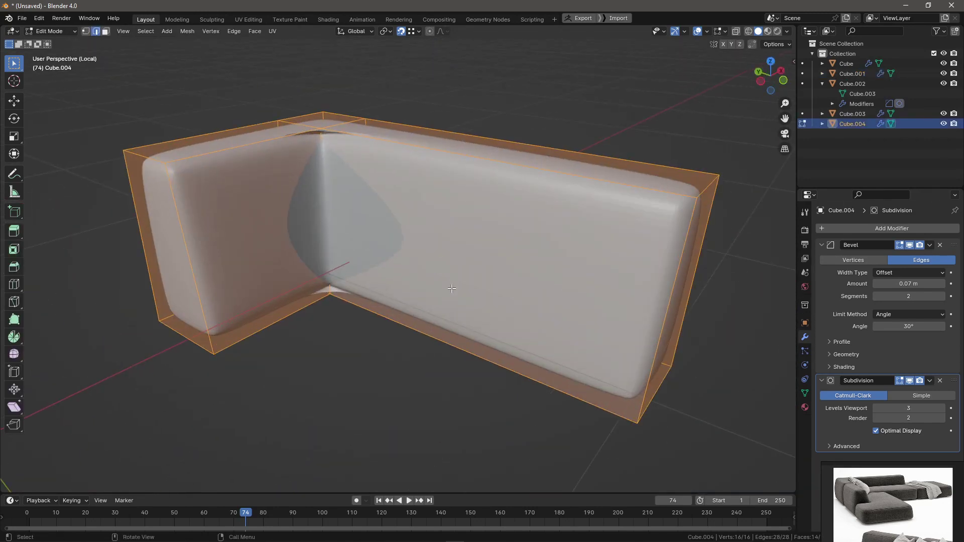
left_click(451, 289)
key("3")
left_click(467, 259)
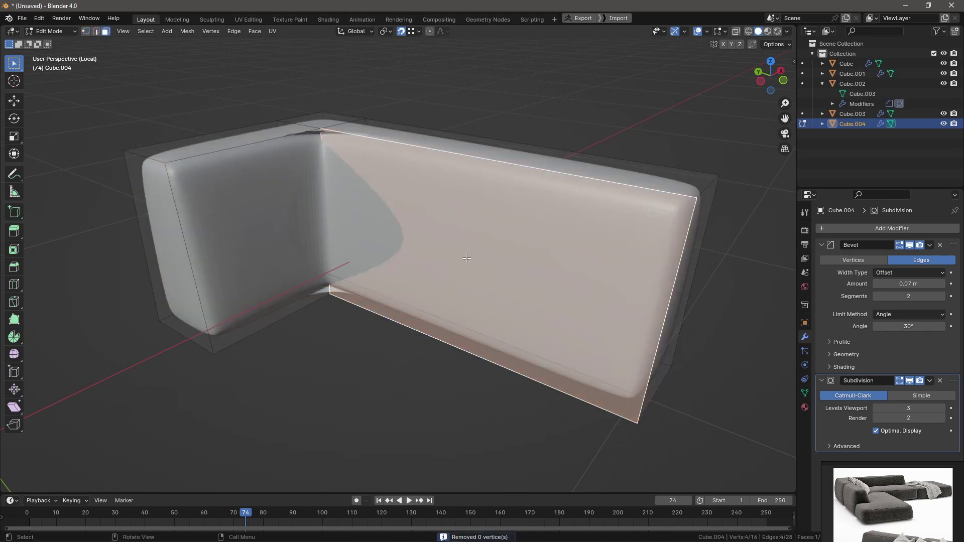
key("2")
middle_click_drag(438, 261, 453, 327)
left_click(452, 326)
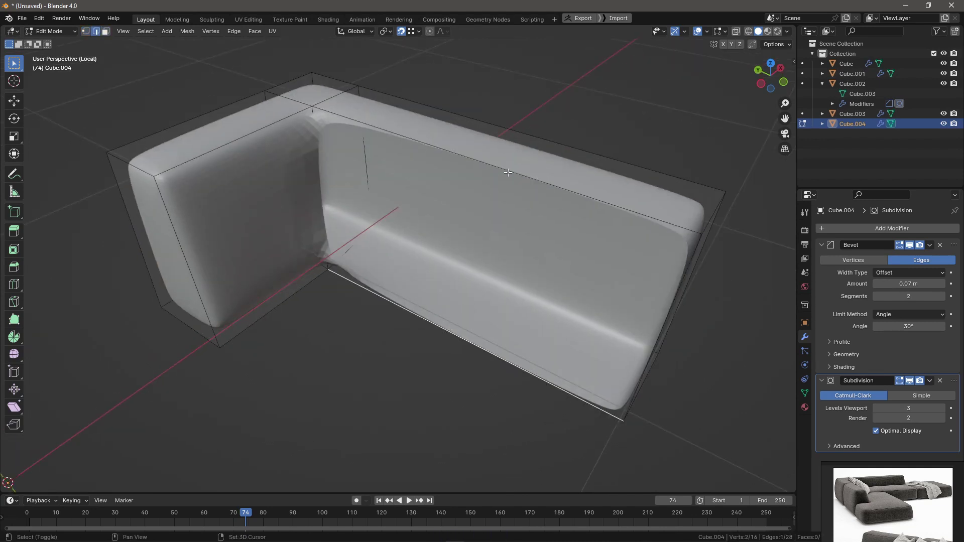
mouse_move(509, 173)
middle_mouse_down()
mouse_move(273, 109)
mouse_move(352, 151)
middle_mouse_up()
- Set the backrest's Bevel Profile Shape to 0.49
left_click(900, 380)
scroll(401, 251, "up", 4)
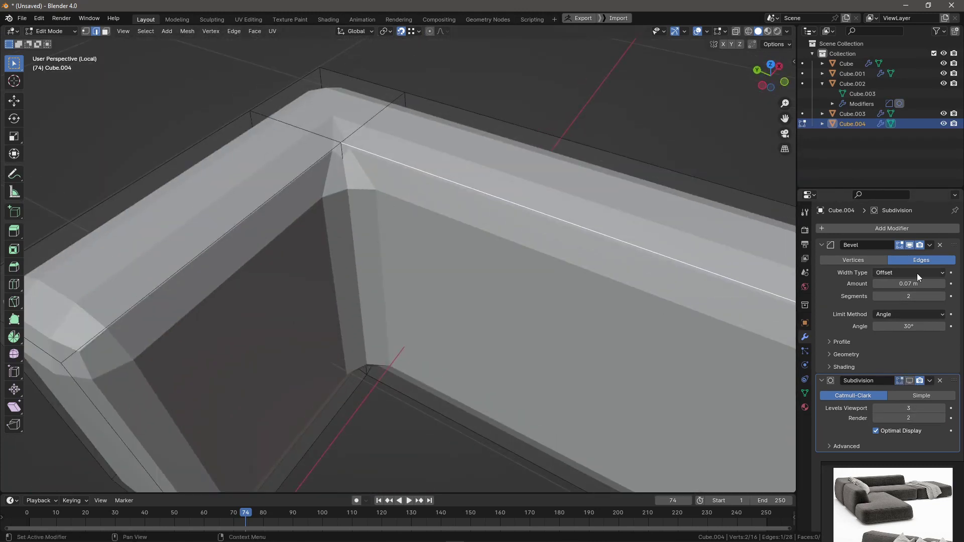
left_click(838, 342)
left_click_drag(914, 369, 908, 369)
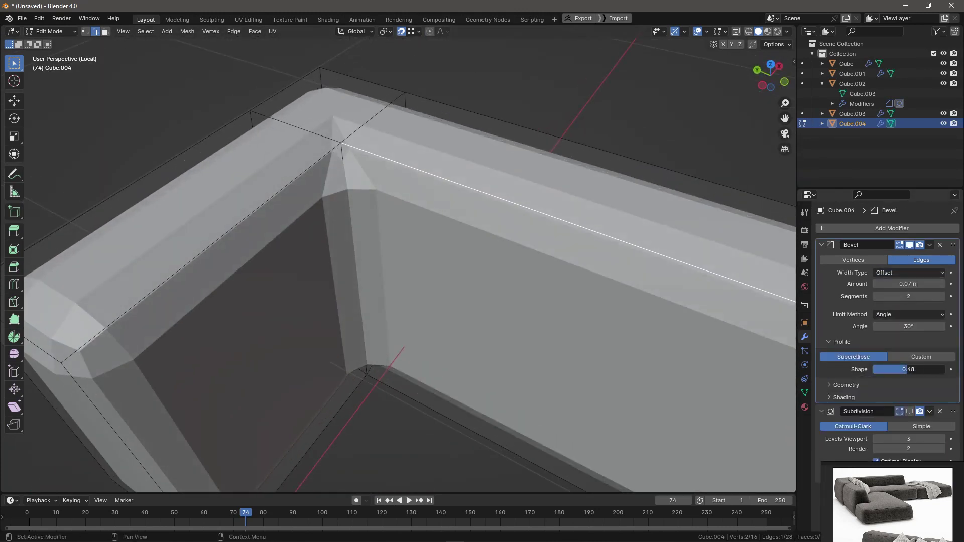
left_click(909, 412)
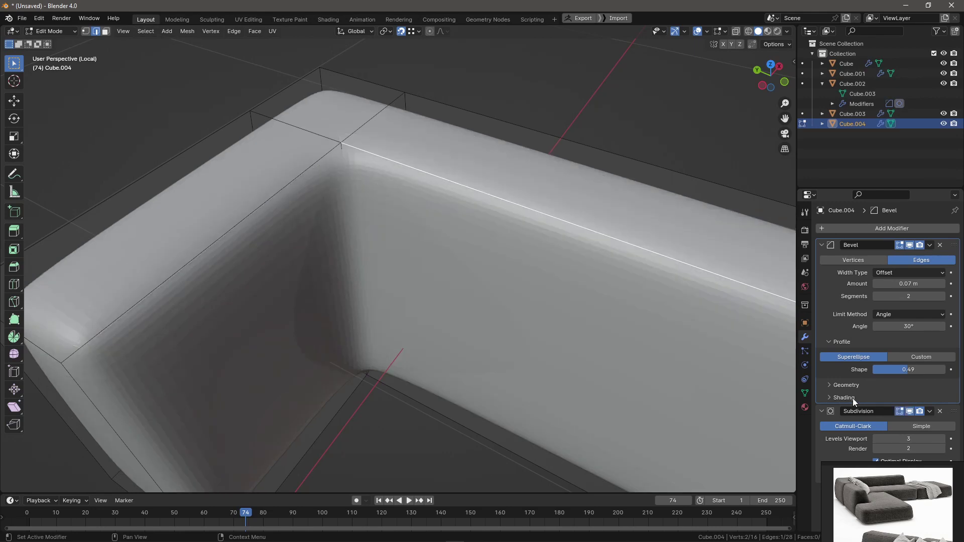
key("Tab")
scroll(435, 312, "down", 5)
- Shade Smooth all sofa pieces
key("KP_Divide")
mouse_move(511, 354)
middle_mouse_down()
mouse_move(481, 231)
mouse_move(520, 258)
middle_mouse_up()
scroll(484, 216, "down", 3)
key("a")
right_click(553, 296)
left_click(554, 293)
- Save the file as untitled.blend
scroll(447, 326, "up", 4)
mouse_move(484, 332)
middle_mouse_down()
mouse_move(402, 334)
mouse_move(452, 302)
middle_mouse_up()
key("ctrl+s")
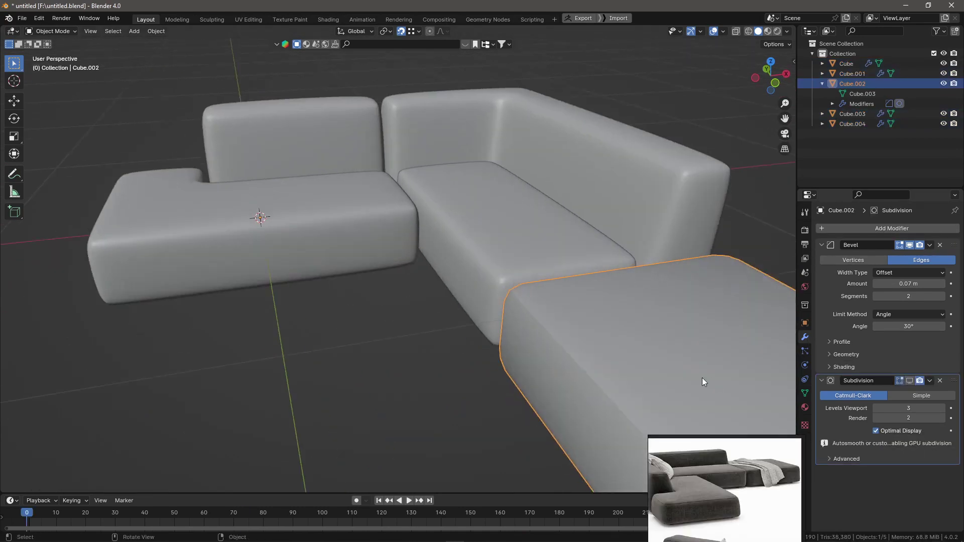
- Smooth-shade the chaise cushion and orbit around the sofa
right_click(703, 381)
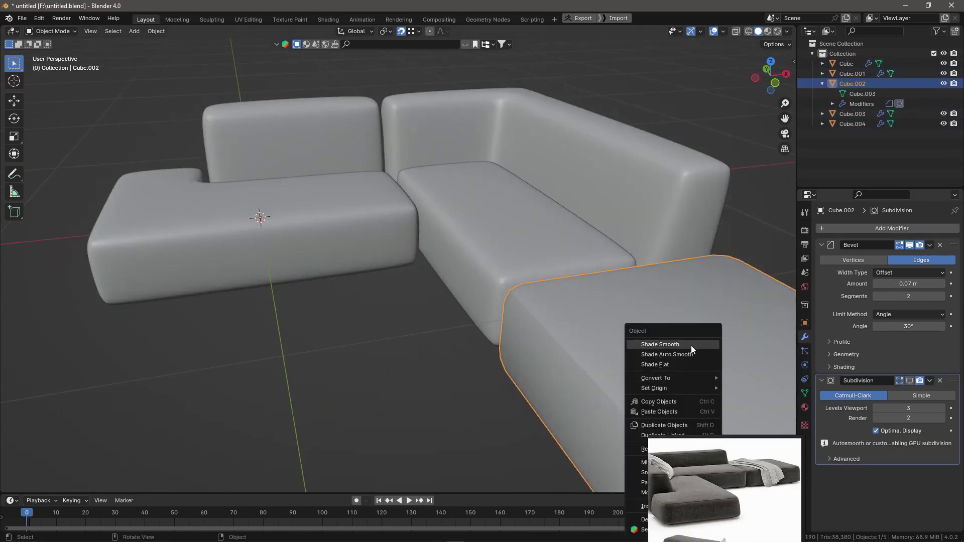
left_click(692, 346)
scroll(653, 357, "down", 3)
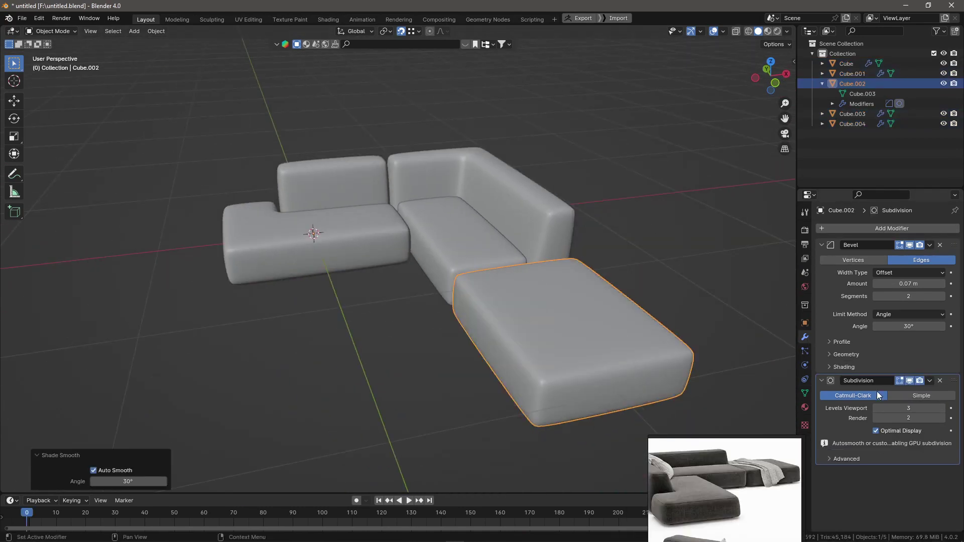
middle_click_drag(541, 373, 549, 273)
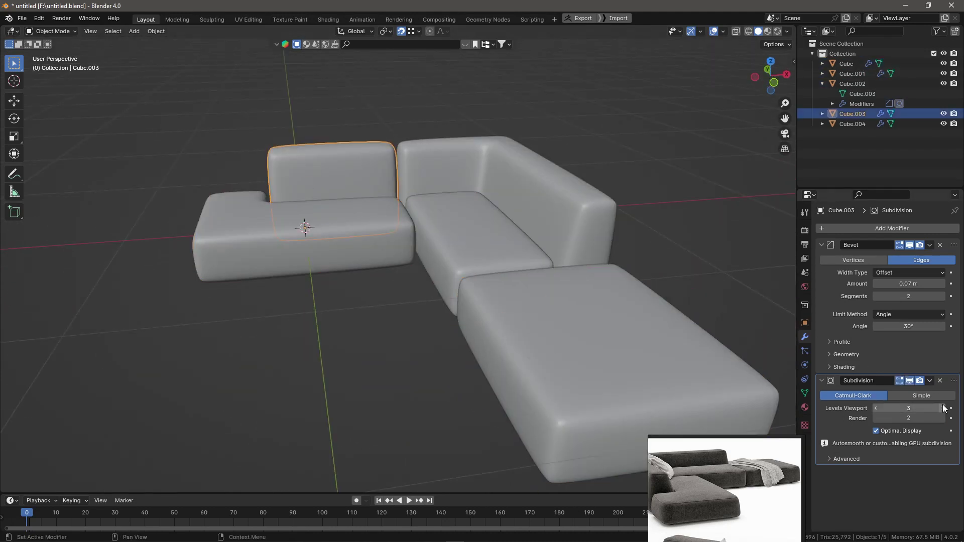
mouse_move(737, 489)
middle_mouse_down()
mouse_move(621, 212)
mouse_move(268, 239)
middle_mouse_up()
- Apply the Bevel and Subdivision modifiers on all sofa pieces, then select one piece
key("Tab")
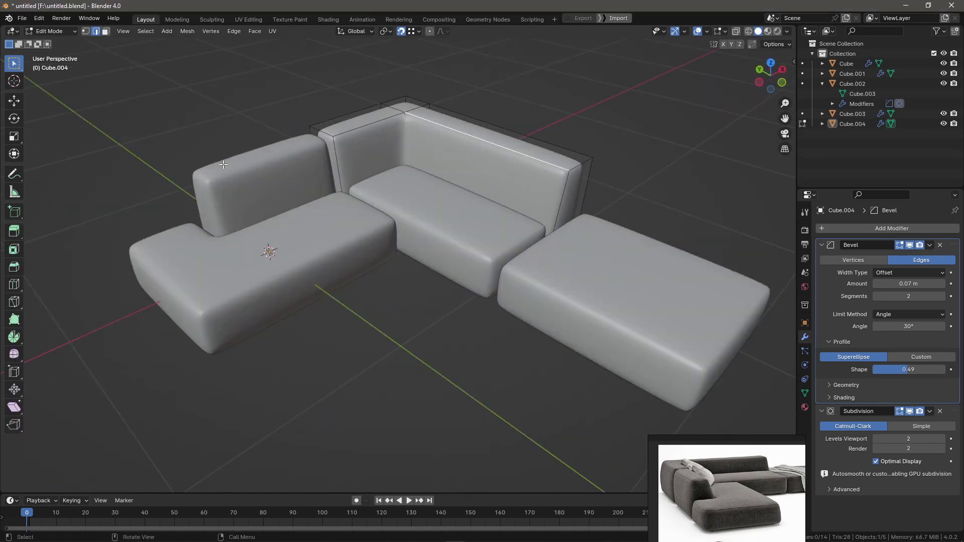
key("Tab")
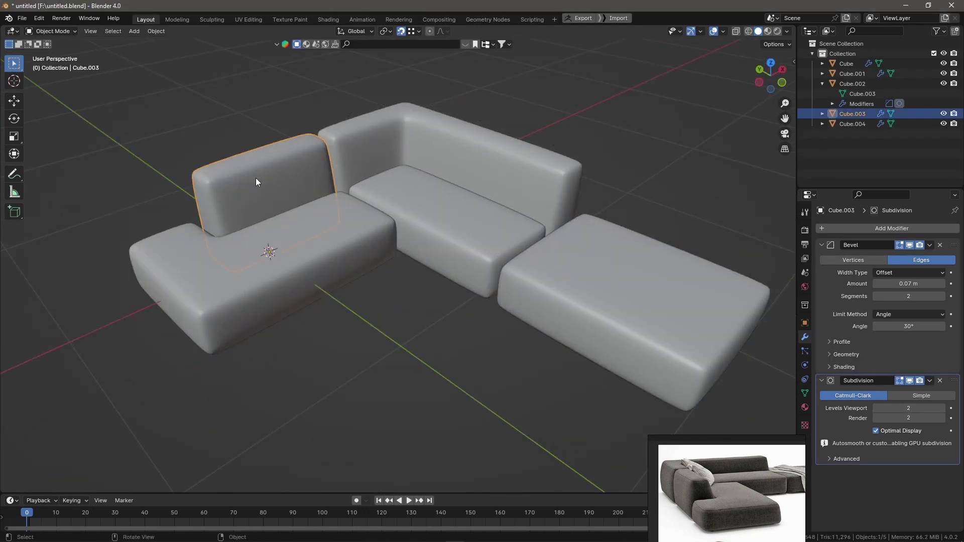
scroll(259, 181, "down", 3)
key("a")
left_click(930, 246)
left_click(885, 257)
key("ctrl+a")
left_click(854, 104)
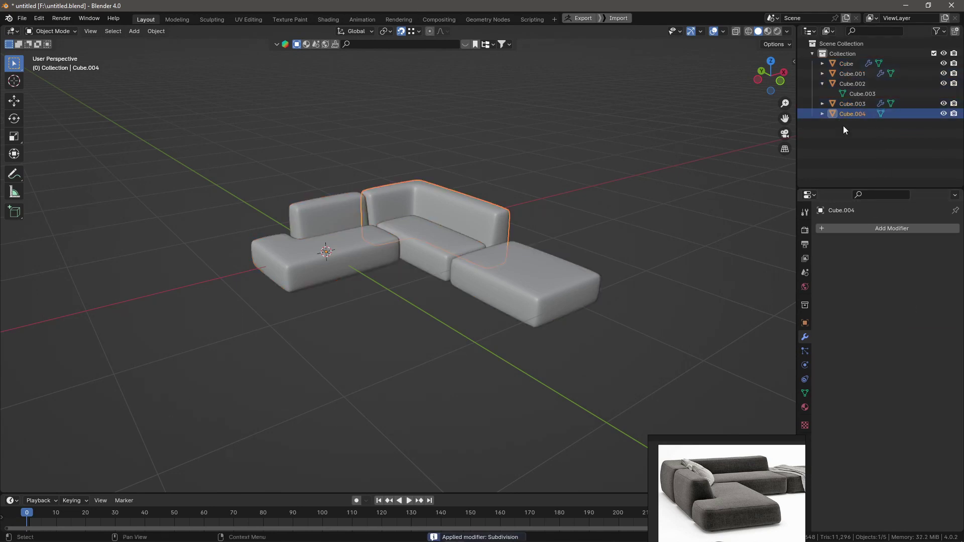
- Split the left seat cushion's top edge loop into a new outline object
left_click(863, 62)
key("shift+d")
key("Escape")
key("KP_Decimal")
left_click(857, 227)
left_click(805, 362)
left_click(805, 337)
- Convert the edge outline to a curve with 0 m offset and extrude 0.01
right_click(441, 292)
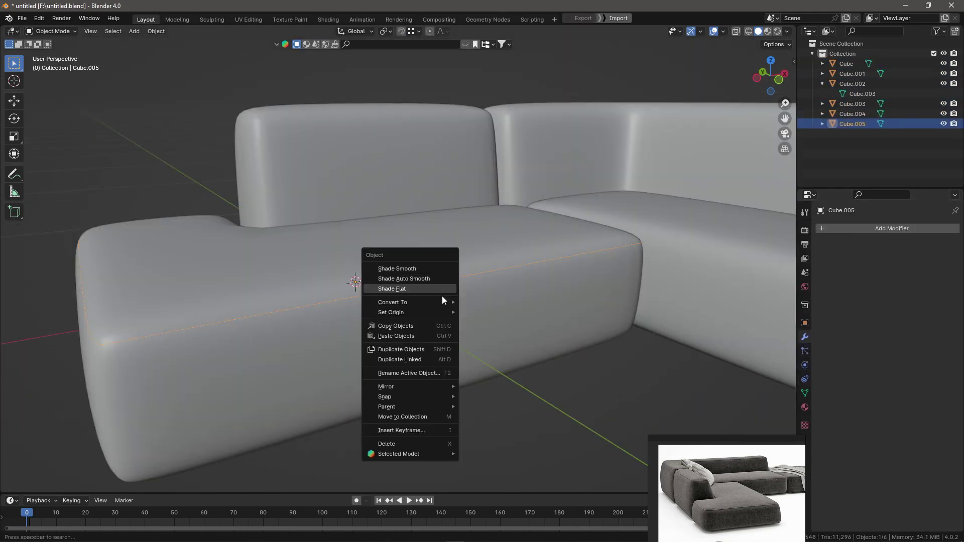
left_click(492, 315)
left_click(887, 227)
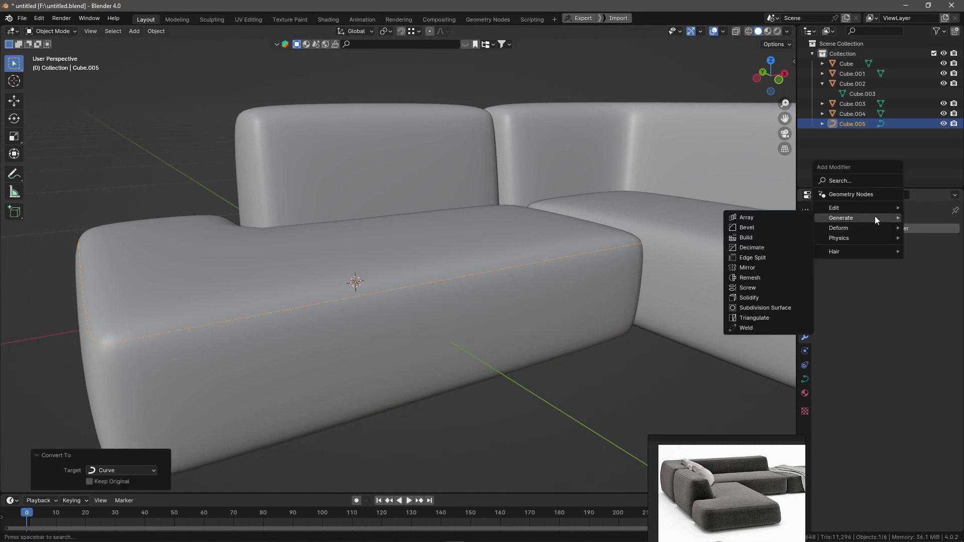
left_click(805, 380)
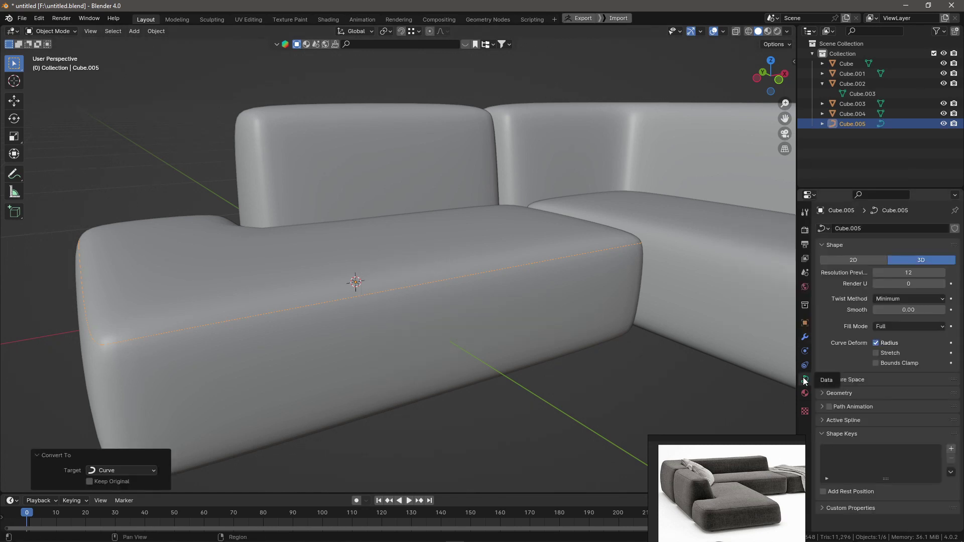
left_click(863, 393)
key("Return")
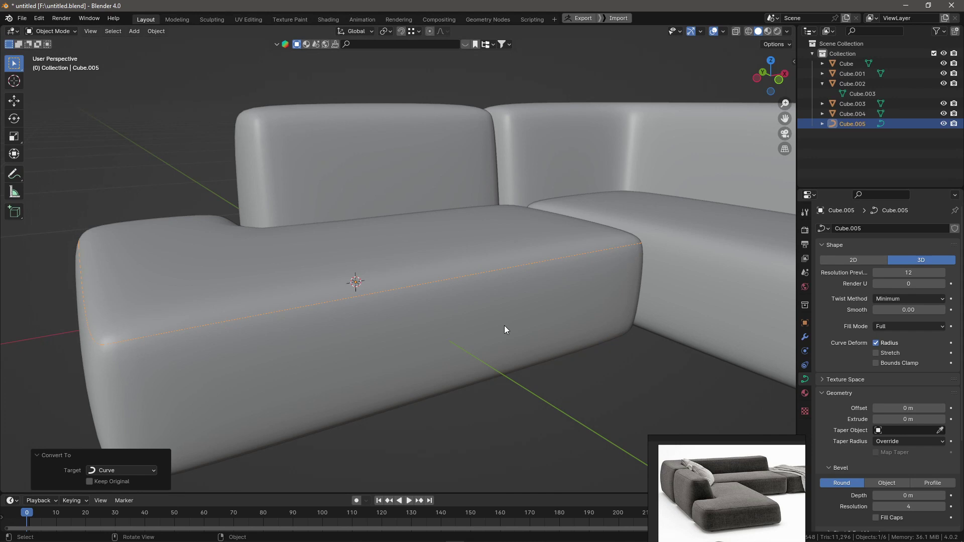
key("KP_Divide")
double_click(909, 419)
type("0.01")
key("Return")
- Give the curve a round bevel with a 0.005 m depth
scroll(526, 309, "up", 5)
mouse_move(890, 496)
left_mouse_down()
mouse_move(899, 495)
mouse_move(875, 495)
left_mouse_up()
key("BackSpace")
scroll(501, 362, "down", 3)
left_click(943, 507)
left_click(943, 507)
left_click(943, 507)
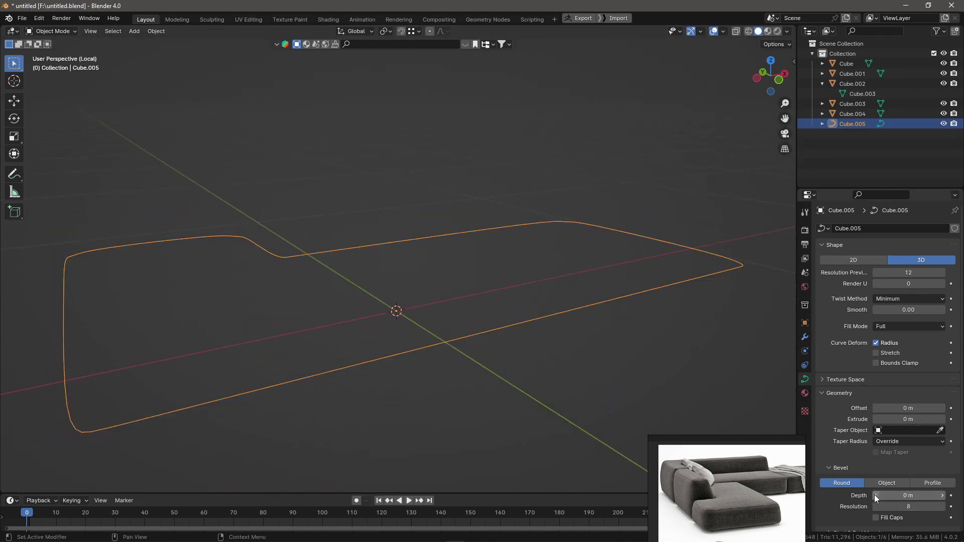
key("KP_Divide")
type(".005")
key("Return")
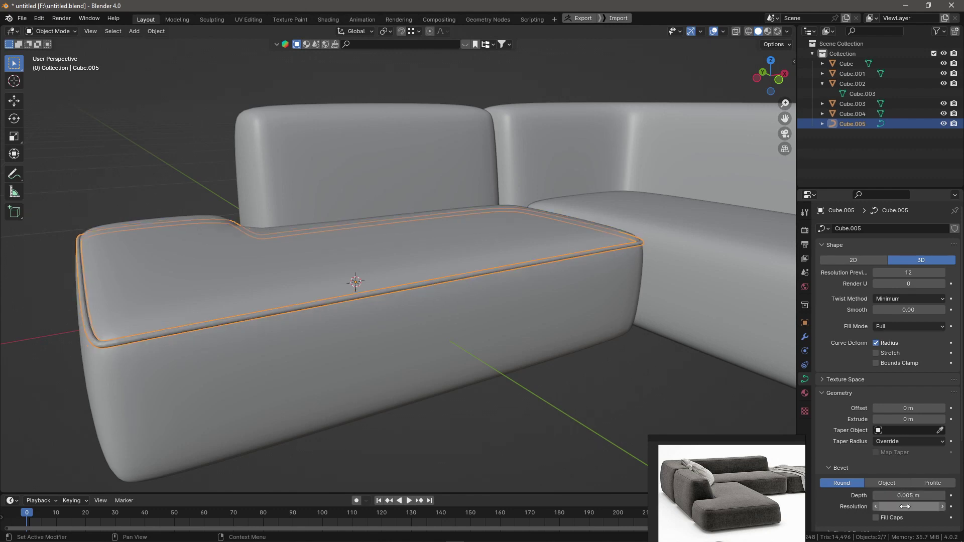
- Thin the bevel depth to 0.002 m with resolution 4, and inspect the piping
type("2")
key("Return")
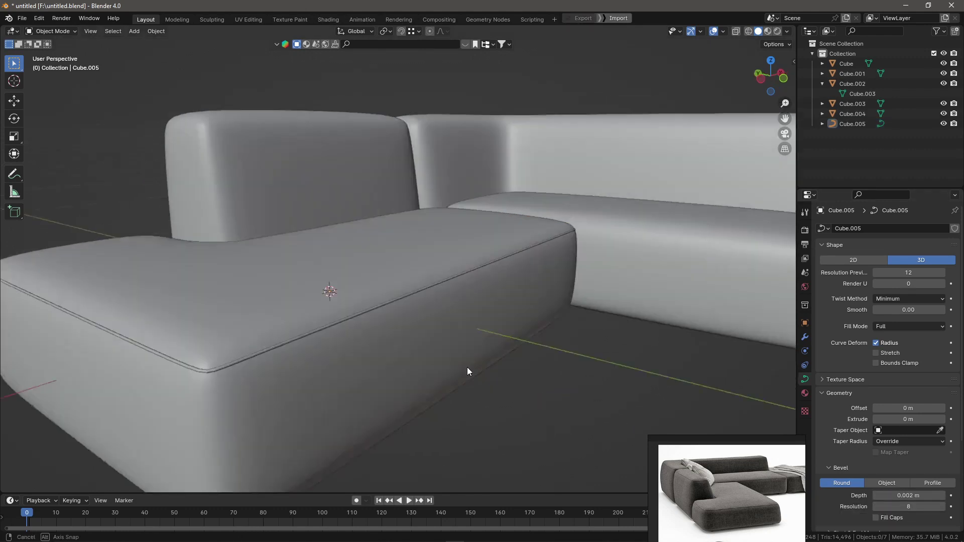
middle_click_drag(468, 367, 946, 516)
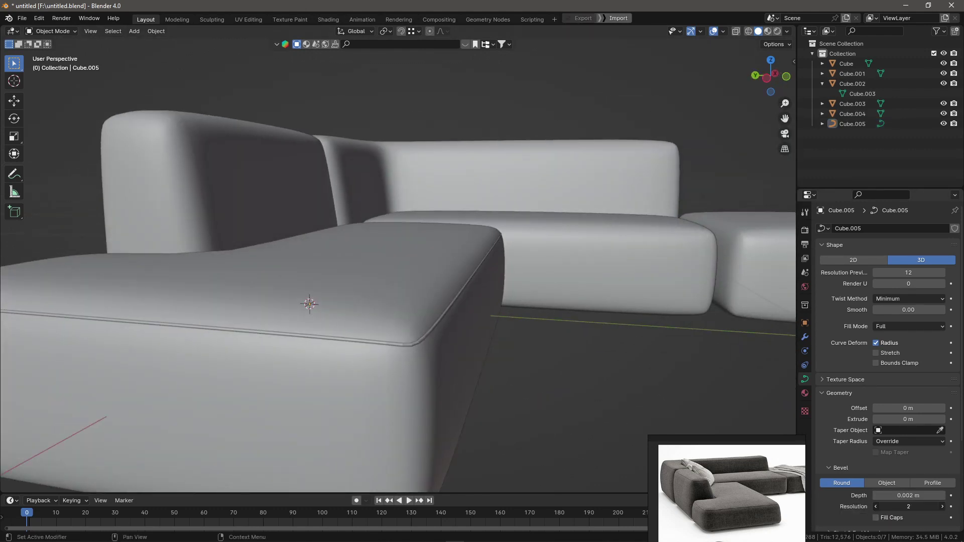
left_click(943, 507)
left_click(943, 507)
middle_click_drag(577, 411, 529, 405)
middle_click_drag(628, 393, 488, 343)
- Convert the piping curve into a mesh
left_click(410, 325)
key("Tab")
right_click(416, 271)
key("Tab")
left_click(805, 337)
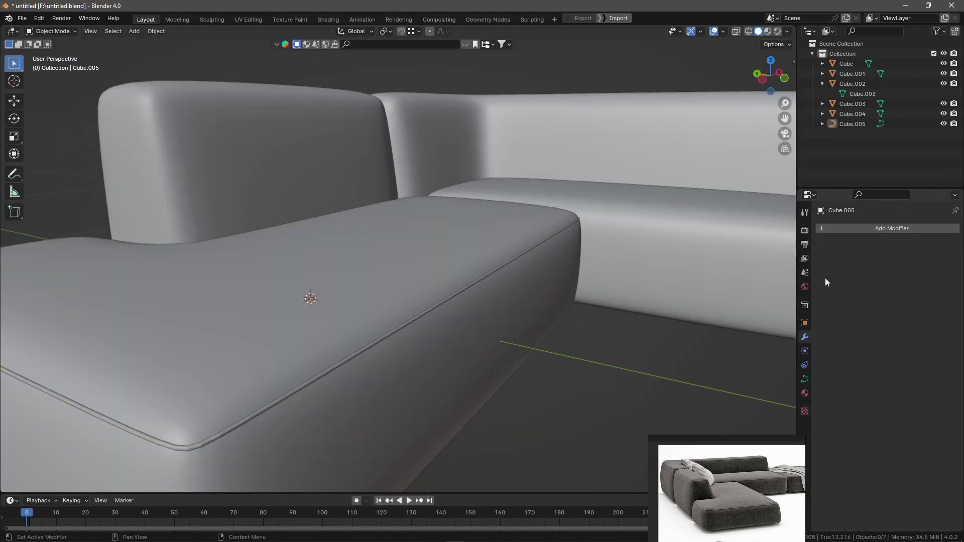
left_click(854, 228)
key("Tab")
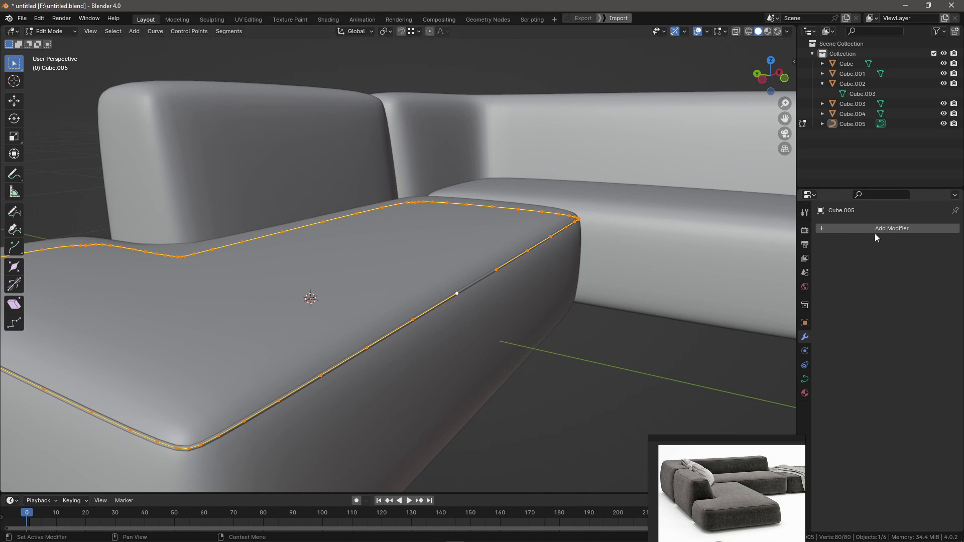
key("Tab")
left_click(805, 351)
- Apply Shade Auto Smooth to the piping mesh
scroll(403, 276, "down", 5)
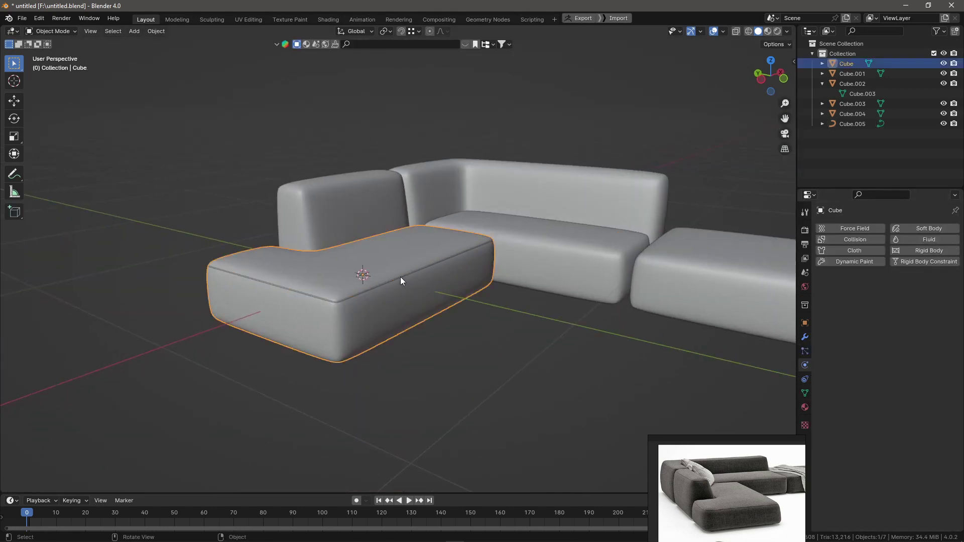
right_click(402, 276)
left_click(434, 288)
scroll(381, 327, "up", 3)
left_click(805, 379)
right_click(279, 348)
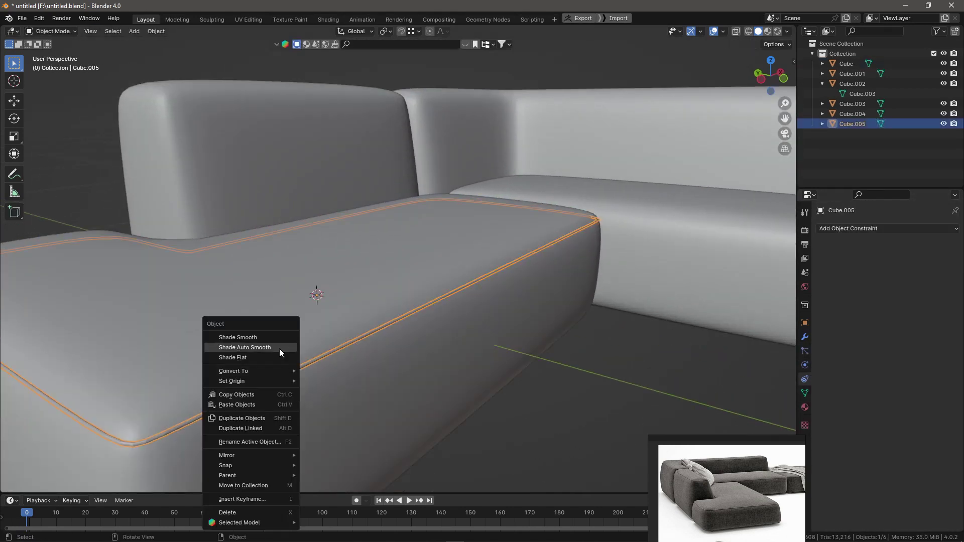
key("Tab")
middle_click_drag(482, 345, 404, 282)
key("Tab")
left_click(695, 475)
- Select the finished piping trim and duplicate it
scroll(716, 481, "up", 2)
scroll(715, 462, "up", 2)
scroll(761, 474, "down", 3)
left_click(312, 332)
key("shift+d")
- Lower the piping copy along Z to the seat's bottom edge, fine-tune its height, then deselect
key("z")
middle_click_drag(321, 342, 397, 387)
key("g")
key("z")
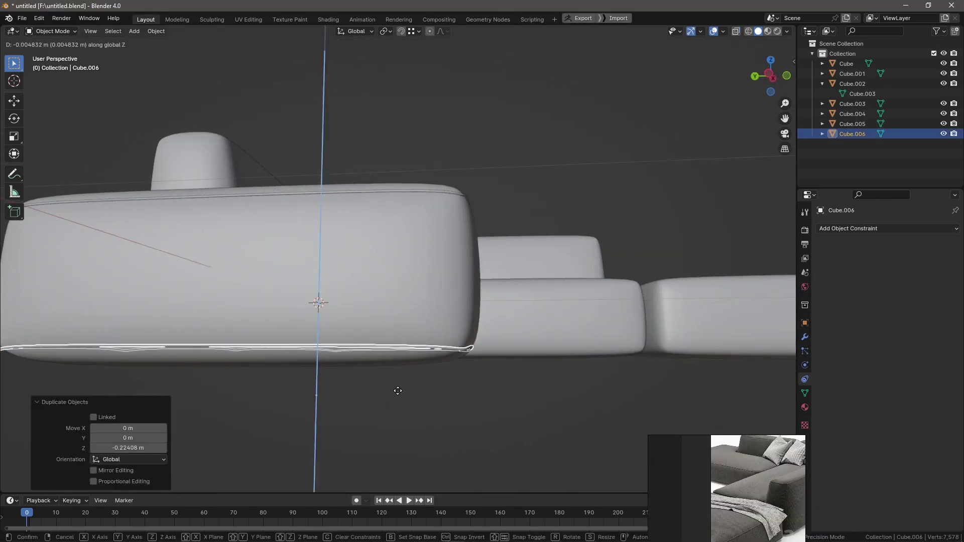
left_click(398, 390)
scroll(412, 380, "up", 5)
key("g")
key("z")
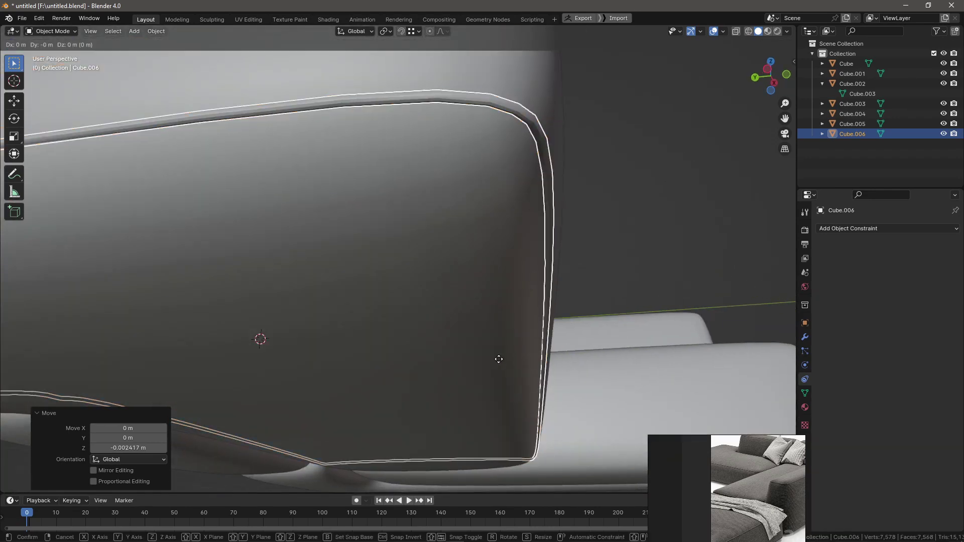
left_click(507, 353)
scroll(509, 357, "down", 5)
key("alt+a")
mouse_move(444, 416)
middle_mouse_down()
mouse_move(414, 409)
mouse_move(529, 213)
mouse_move(693, 241)
mouse_move(427, 329)
middle_mouse_up()
left_click(693, 240)
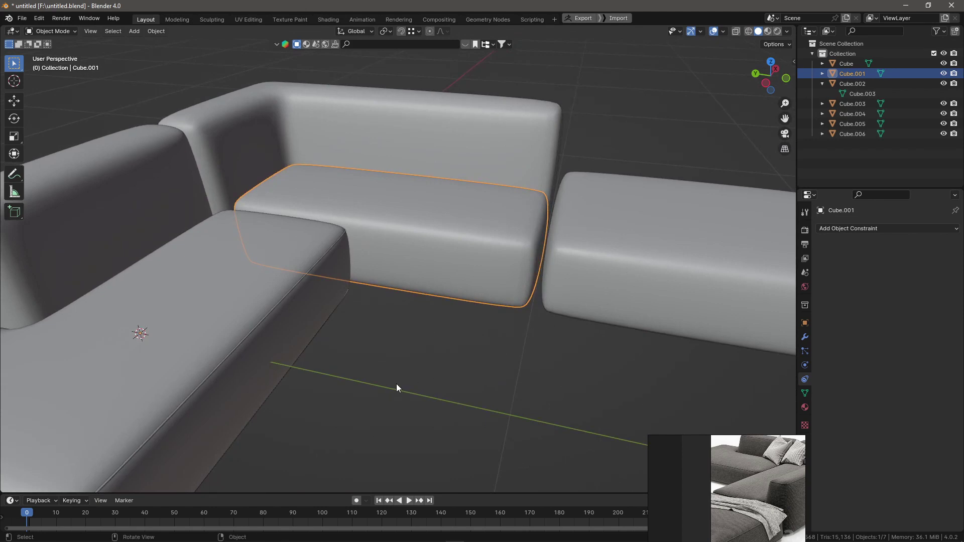
- Isolate the left seat cushion in Edit Mode and select its corner edge loops
middle_click_drag(295, 377, 315, 237)
left_click(314, 237)
key("Tab")
scroll(302, 226, "up", 2)
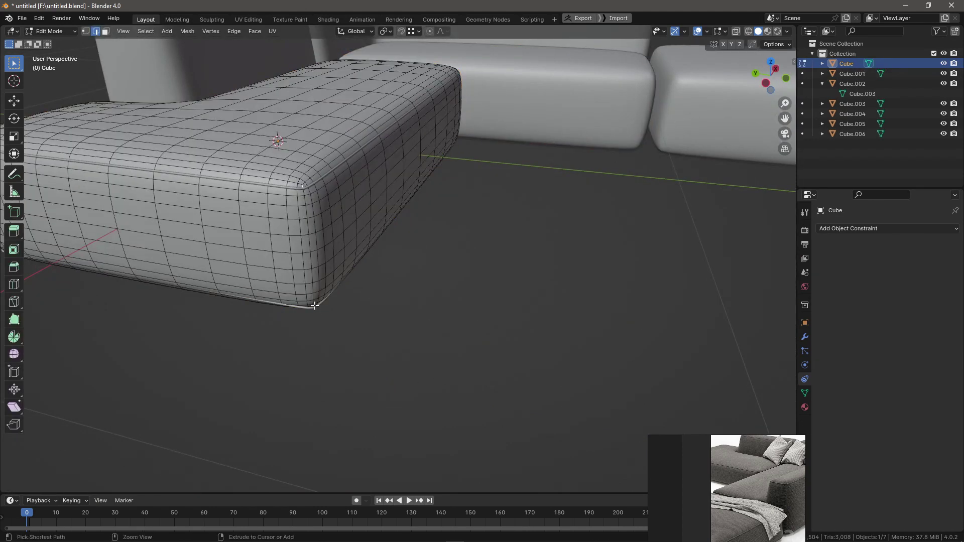
key("KP_Divide")
mouse_move(314, 306)
middle_mouse_down()
mouse_move(358, 98)
mouse_move(528, 170)
mouse_move(287, 401)
mouse_move(541, 329)
middle_mouse_up()
left_click(359, 98, "ctrl")
left_click(527, 171, "ctrl")
left_click(288, 402, "ctrl")
left_click(542, 328, "shift")
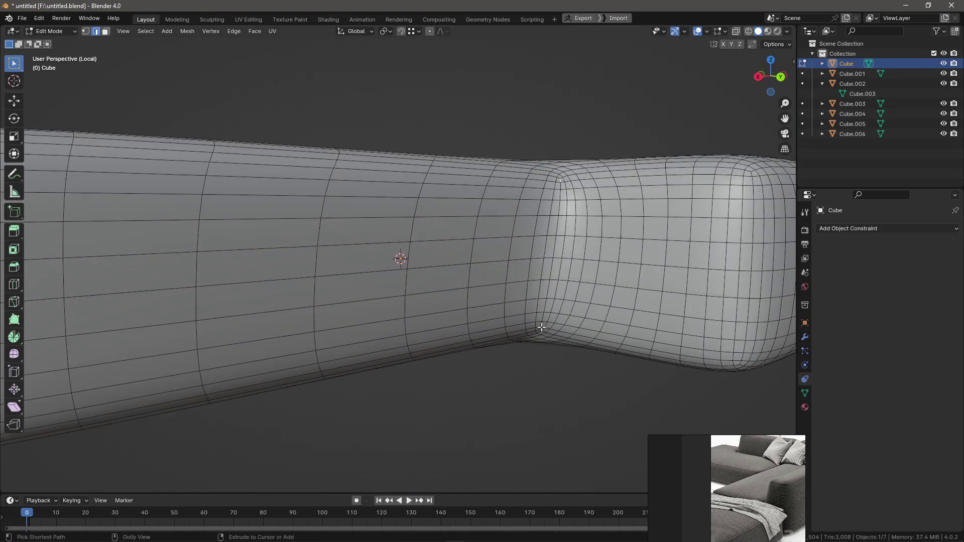
left_click(542, 328, "ctrl")
mouse_move(542, 328)
middle_mouse_down()
mouse_move(653, 347)
mouse_move(430, 302)
mouse_move(509, 294)
middle_mouse_up()
- Bevel another corner edge loop, Select Less, and scale the remaining edges
left_click(430, 302, "ctrl")
left_click(512, 295)
key("ctrl+KP_Subtract")
key("KP_7")
key("s")
left_click(506, 299)
mouse_move(506, 298)
middle_mouse_down()
mouse_move(474, 302)
mouse_move(607, 289)
middle_mouse_up()
scroll(547, 290, "up", 5)
middle_click_drag(547, 291, 466, 366)
scroll(489, 343, "down", 3)
left_click(487, 341)
- Preview the cushion outside Edit Mode and leave the isolated view
key("Tab")
key("Tab")
left_click(458, 367)
key("Tab")
mouse_move(458, 367)
middle_mouse_down()
mouse_move(536, 358)
mouse_move(532, 347)
mouse_move(469, 383)
middle_mouse_up()
key("Tab")
key("Tab")
key("KP_Divide")
left_click(360, 359)
mouse_move(359, 359)
middle_mouse_down()
mouse_move(393, 322)
mouse_move(300, 337)
mouse_move(276, 229)
middle_mouse_up()
key("Tab")
key("Tab")
key("Tab")
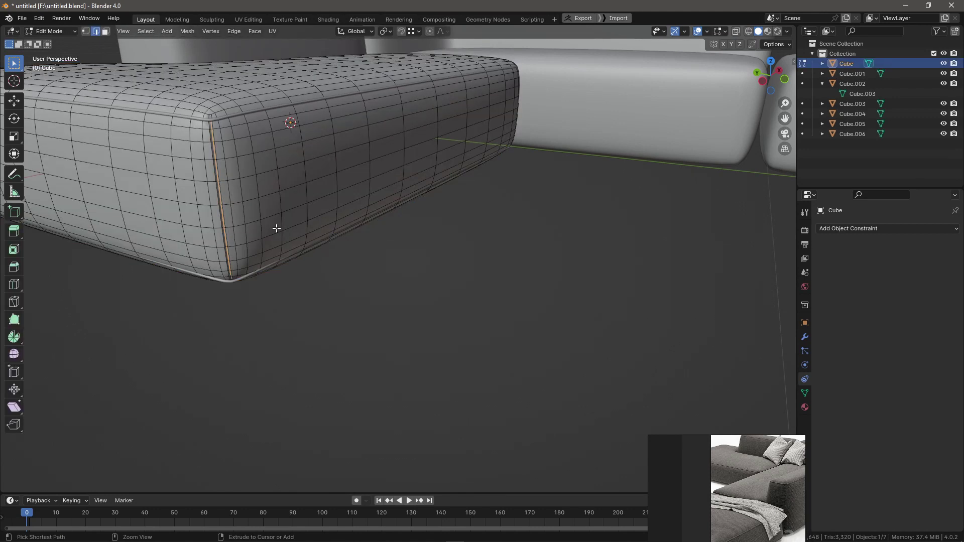
- Shrink the edge selection and try scaling it, undoing the first attempt
key("ctrl+KP_Subtract")
key("s")
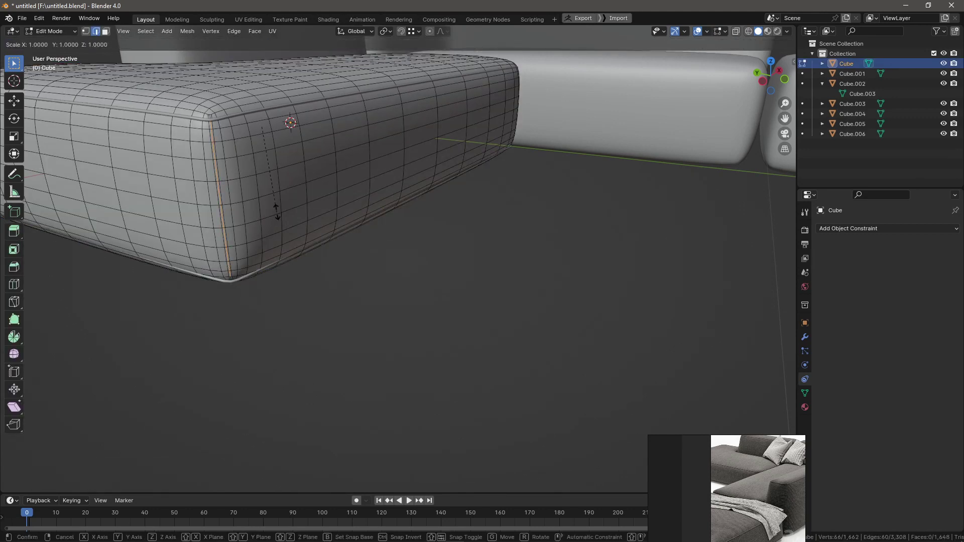
left_click(301, 286)
key("ctrl+z")
key("Tab")
middle_click_drag(115, 467, 224, 303)
key("Tab")
- Scale the mid-side edge loop inward to about 0.998, then return to Object Mode
key("s")
left_click(243, 308)
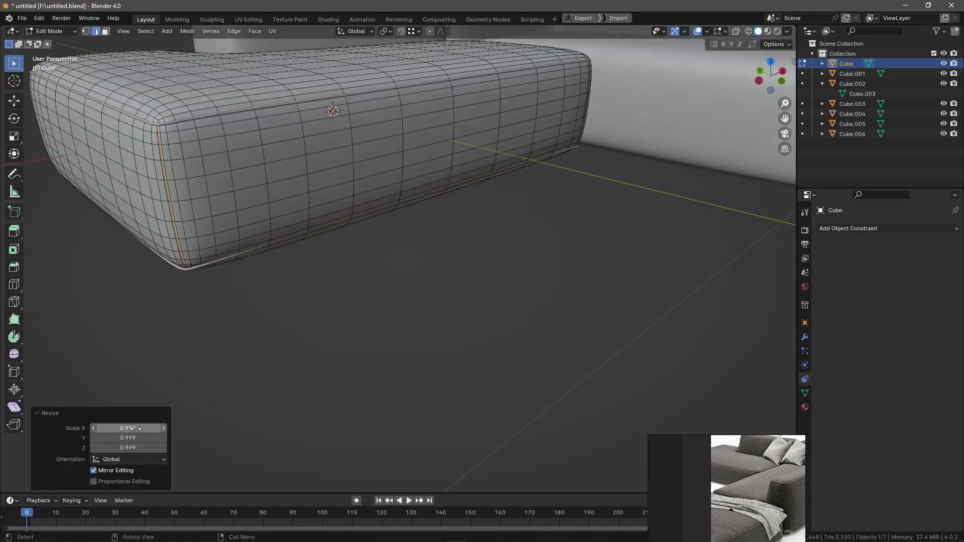
key("ctrl+z")
key("s")
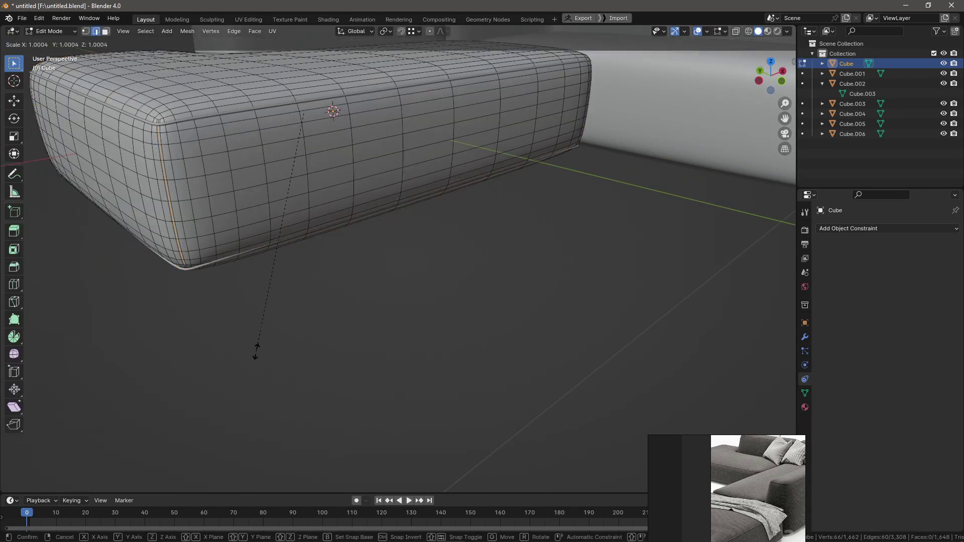
left_click(254, 351)
left_click(139, 429)
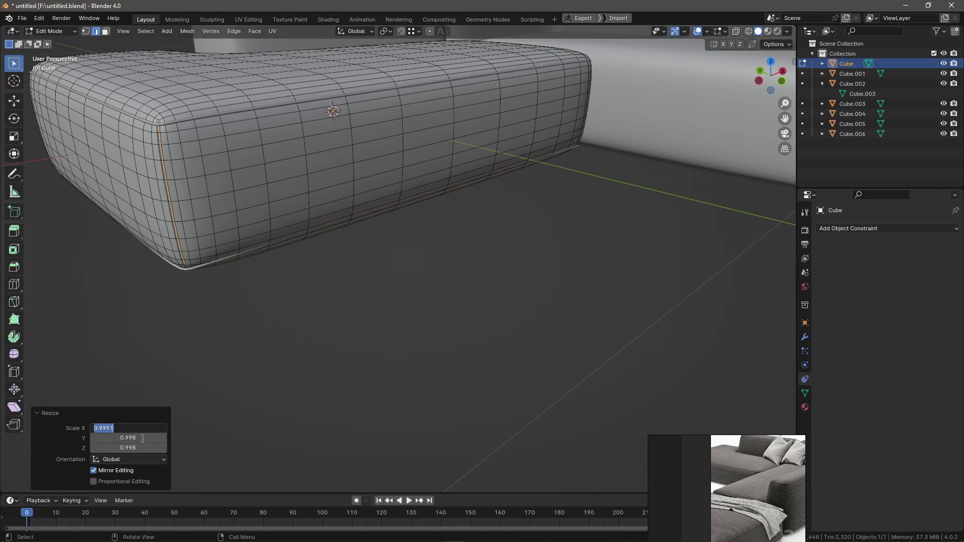
left_click(196, 326)
key("Tab")
mouse_move(217, 316)
middle_mouse_down()
mouse_move(387, 265)
mouse_move(404, 308)
middle_mouse_up()
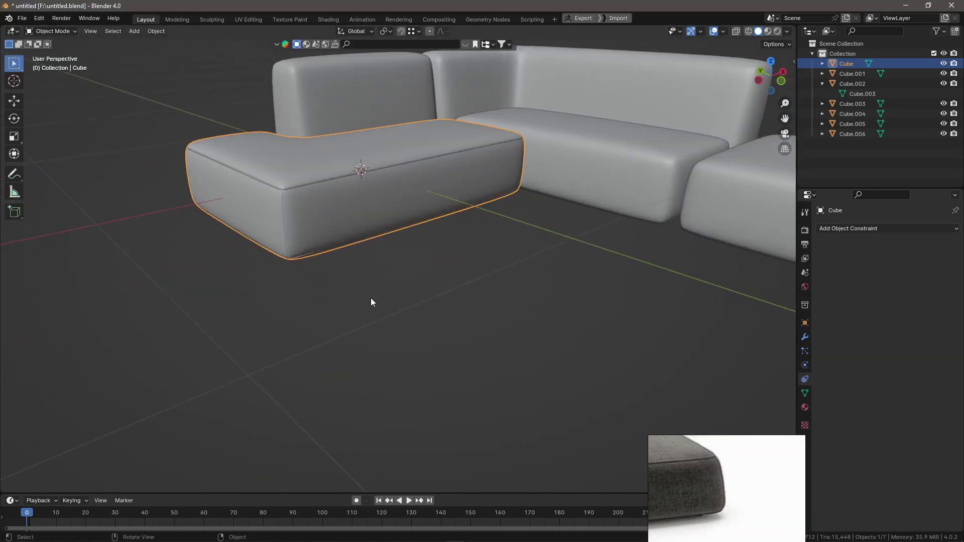
- Isolate the middle seat cushion and inspect its mesh, then return to the full view
middle_click_drag(403, 311, 371, 297)
left_click(555, 176)
key("KP_Divide")
key("Tab")
middle_click_drag(565, 147, 478, 292)
key("Tab")
key("KP_Divide")
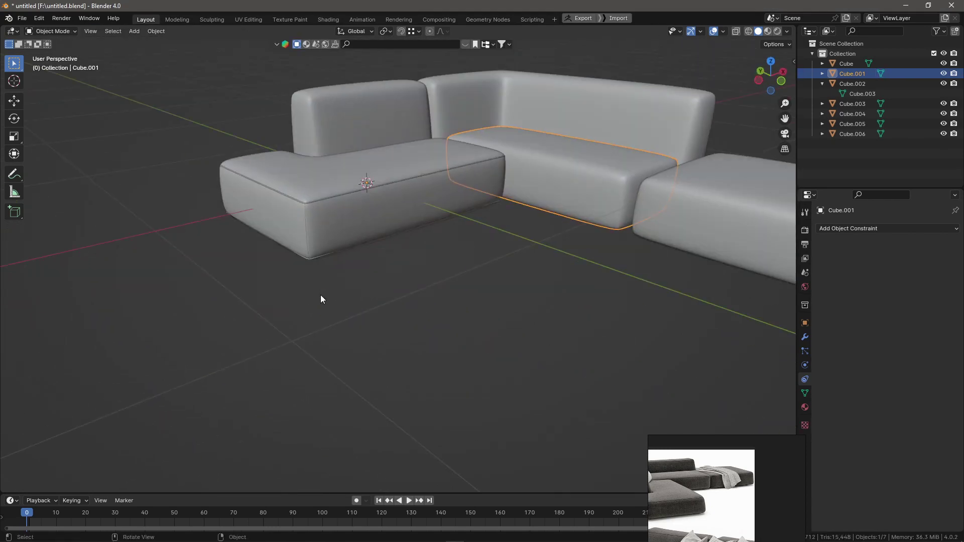
- Join the two piping trims around the left seat cushion into one object
left_click(324, 251)
key("KP_Decimal")
middle_click_drag(269, 261, 306, 202)
left_click(308, 198, "shift")
left_click(309, 151, "shift")
left_click(303, 108, "shift")
key("ctrl+j")
mouse_move(302, 132)
middle_mouse_down()
mouse_move(228, 205)
mouse_move(254, 143)
middle_mouse_up()
- Separate the middle cushion's selected seam edges into a new object
key("Tab")
key("alt+q")
key("KP_Divide")
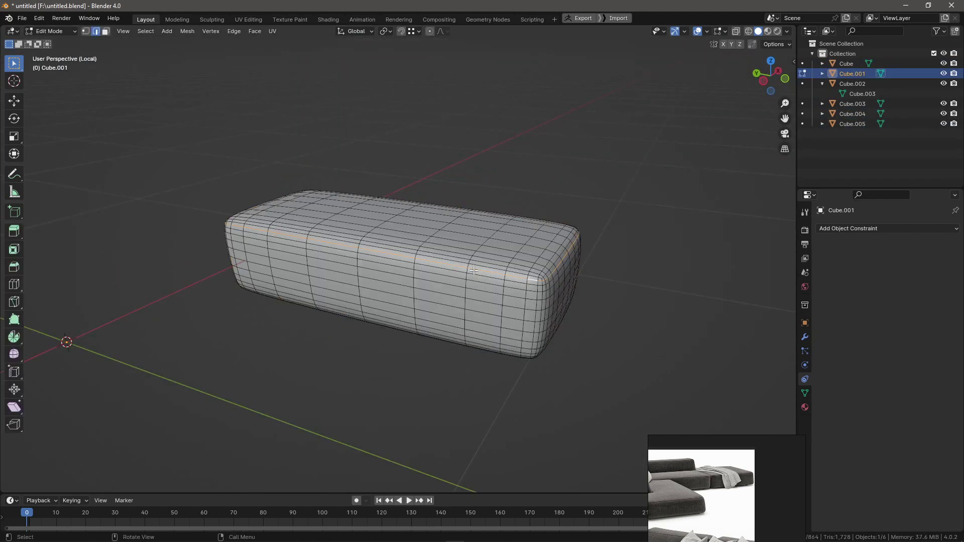
middle_click_drag(557, 154, 521, 298)
key("p")
left_click(420, 261)
key("Tab")
- Convert the separated edge outline to a curve with 0.002 m bevel depth
left_click(522, 300)
right_click(521, 300)
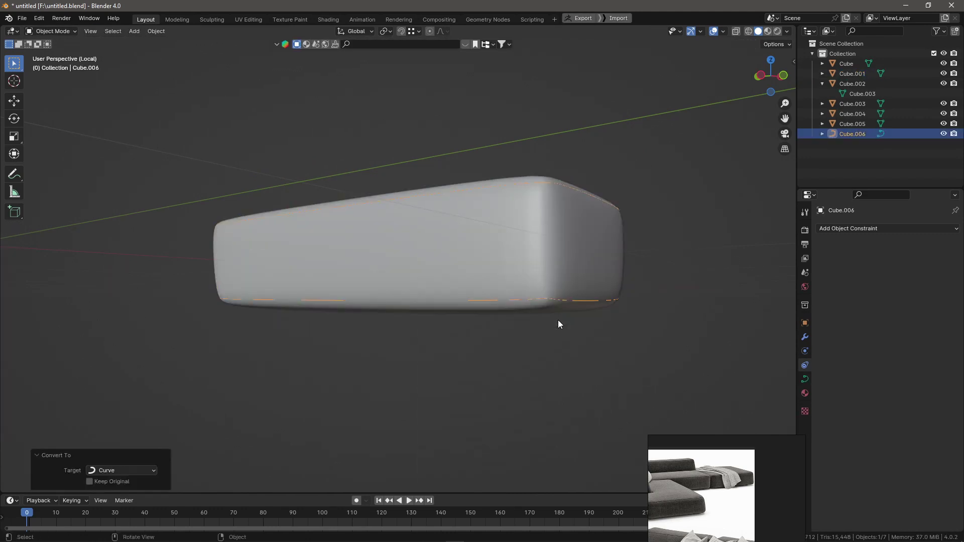
left_click(561, 324)
left_click_drag(933, 496, 911, 499)
left_click(911, 498)
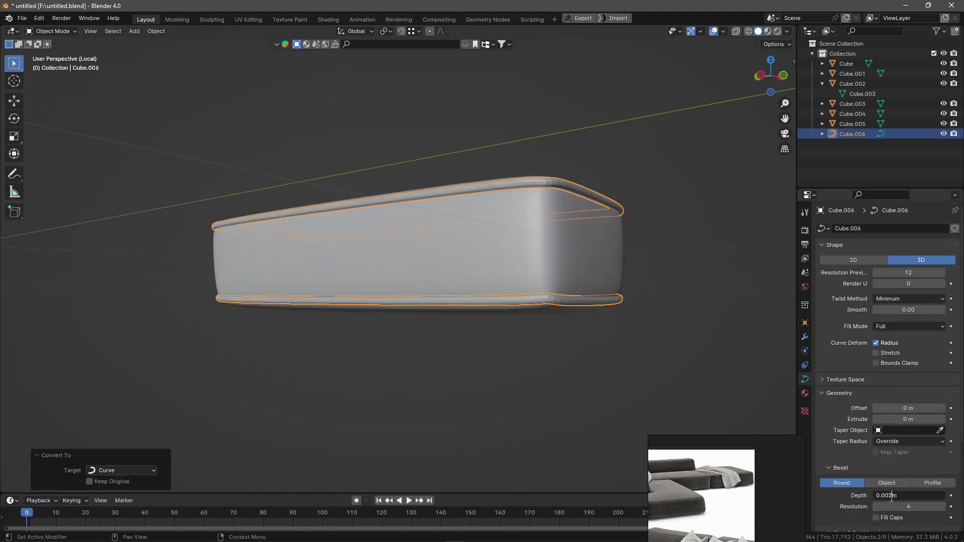
key("Return")
- Convert the piping curve Cube.006 to a mesh with auto smooth shading
middle_click_drag(492, 281, 535, 295)
right_click(653, 333)
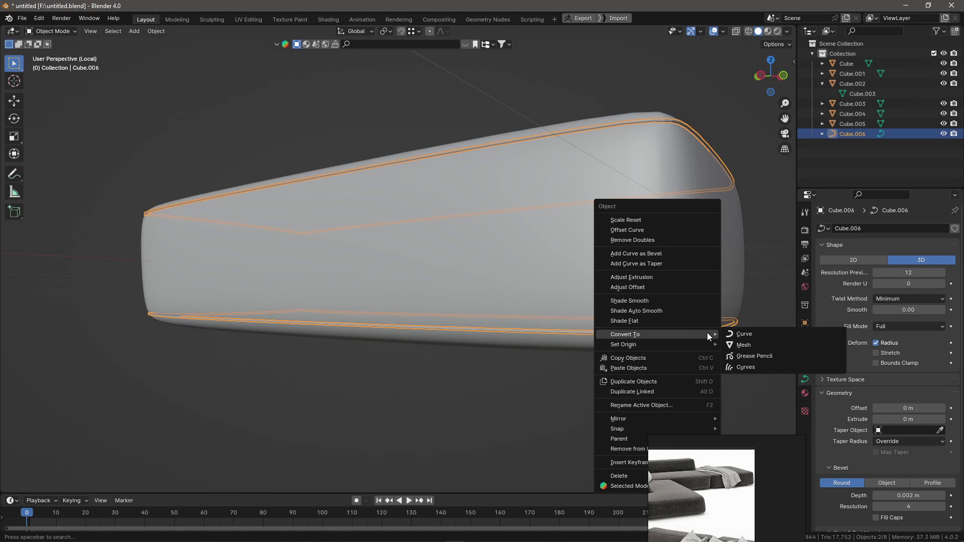
left_click(709, 333)
right_click(710, 331)
left_click(692, 336)
key("KP_Divide")
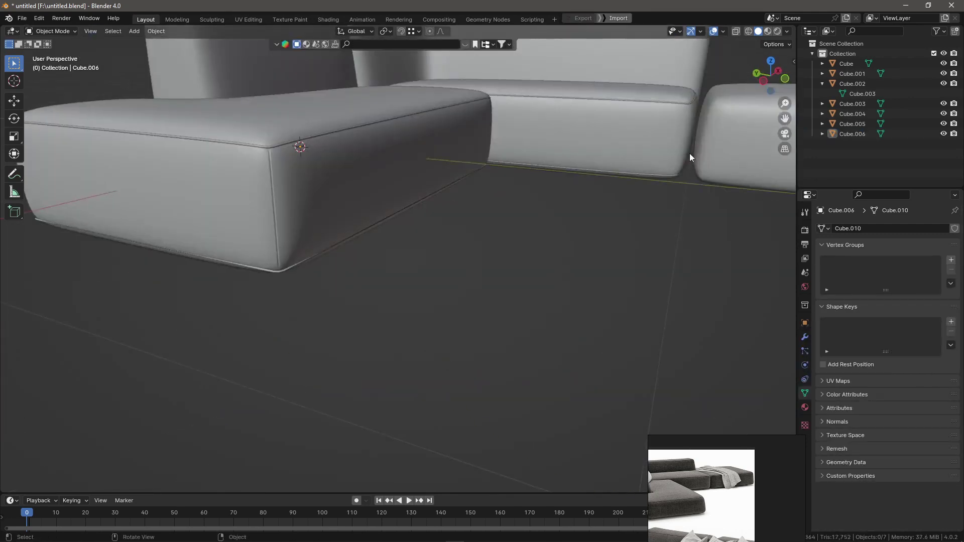
- Isolate the Cube.002 seat cushion in Edit Mode
left_click(689, 153)
key("KP_Divide")
key("Tab")
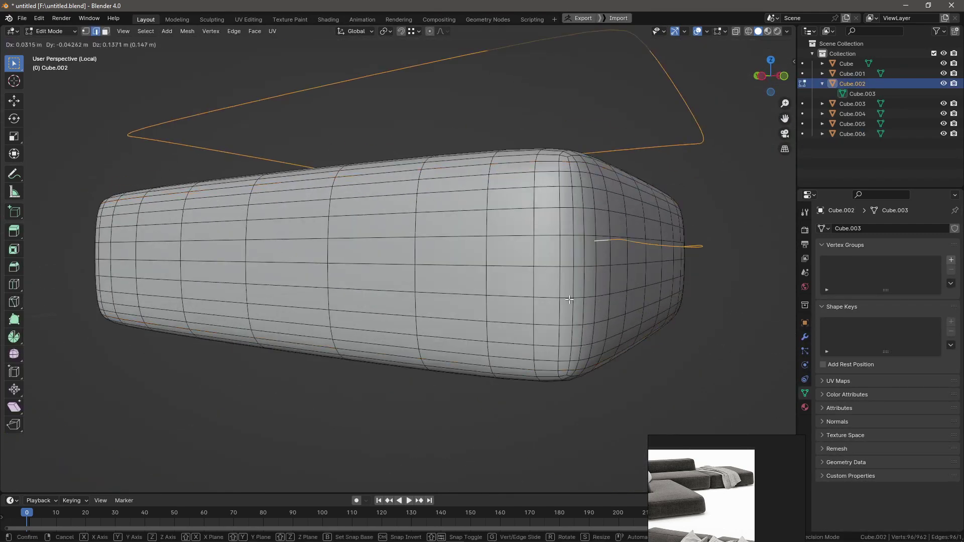
- Turn Cube.002's separated seam loop into a curve with 0.002 m bevel depth
key("Tab")
right_click(562, 195)
left_click(613, 196)
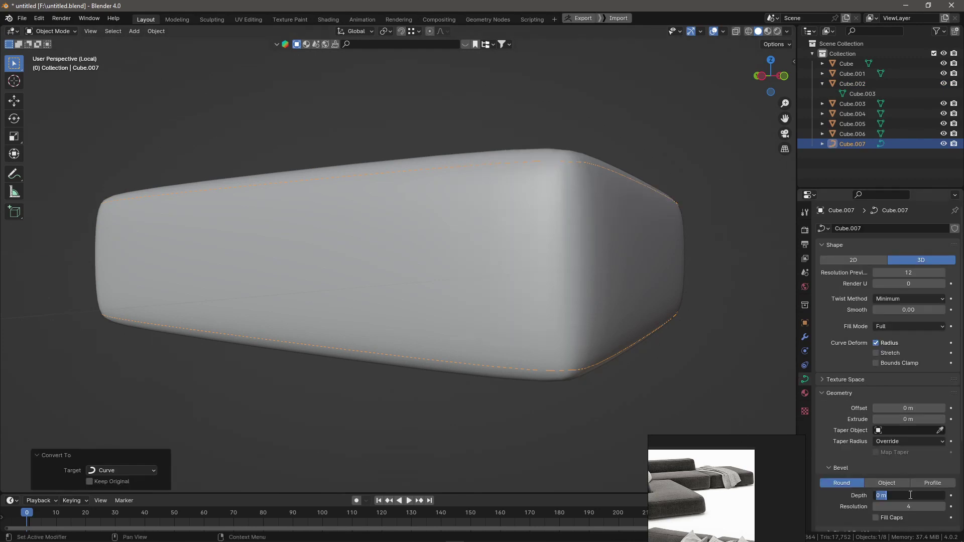
type("0.02")
key("Return")
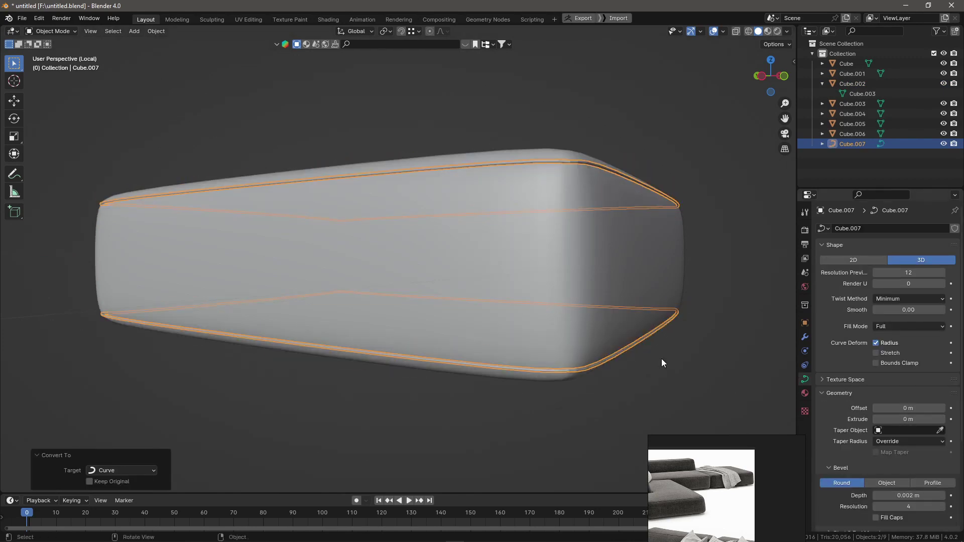
- Convert the piping curve Cube.007 to a mesh and return to the full sofa view
right_click(662, 358)
left_click(663, 354)
right_click(622, 329)
left_click(622, 329)
key("KP_Divide")
left_click(635, 307)
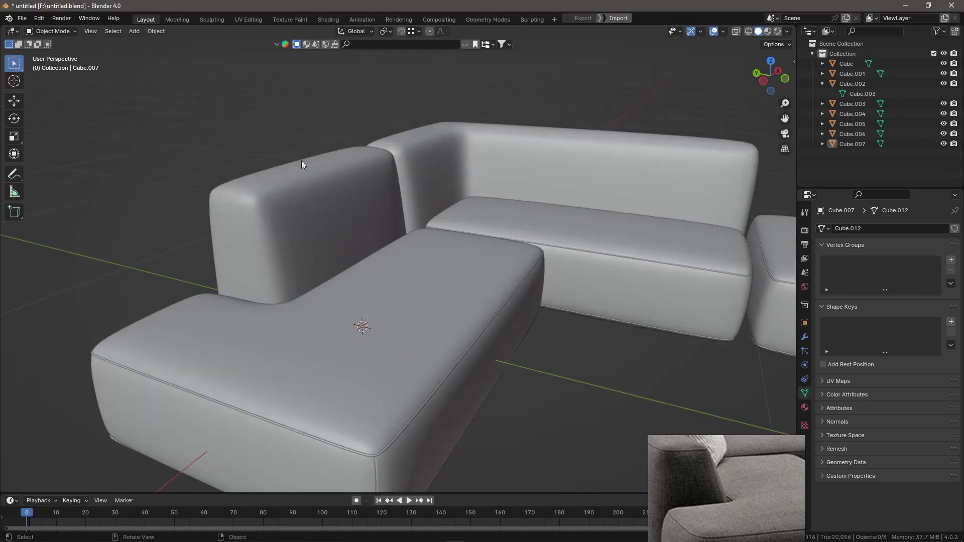
- Separate Cube.003's seam loop as Cube.008 and convert it to a curve
left_click(321, 183)
key("Tab")
key("p")
left_click(296, 159)
key("Tab")
left_click(301, 183)
right_click(302, 194)
left_click(352, 281)
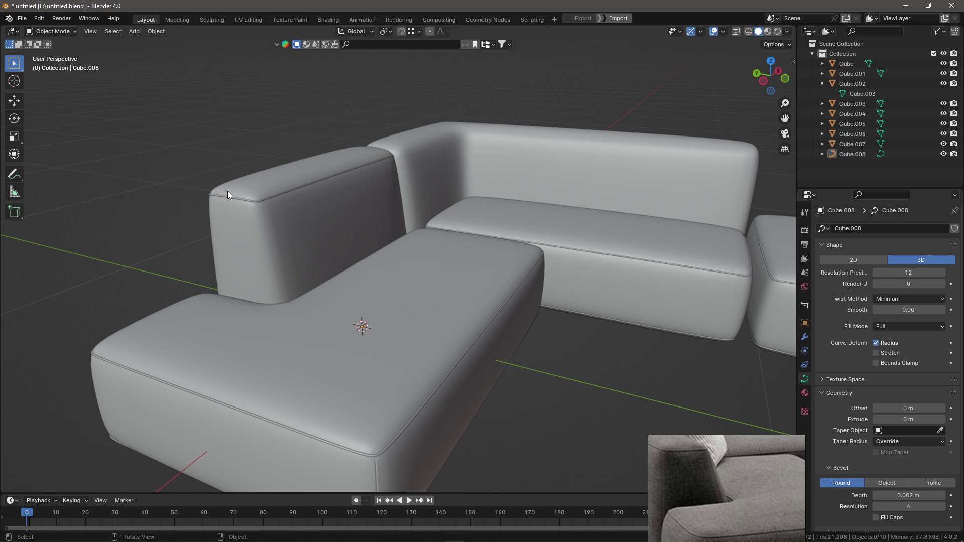
- Separate the Cube.004 backrest's top seam loop into a new object, Cube.009
left_click(307, 185)
right_click(327, 179)
key("Tab")
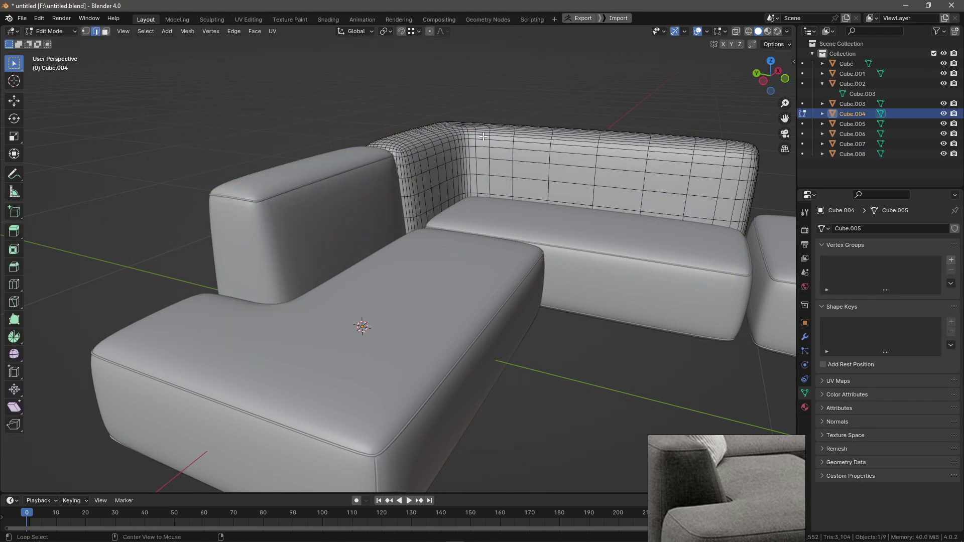
middle_click_drag(483, 136, 318, 345)
scroll(314, 221, "up", 4)
key("p")
- Convert the Cube.009 loop into a beveled piping curve along the backrest
key("Tab")
left_click(394, 260)
right_click(400, 273)
left_click(442, 287)
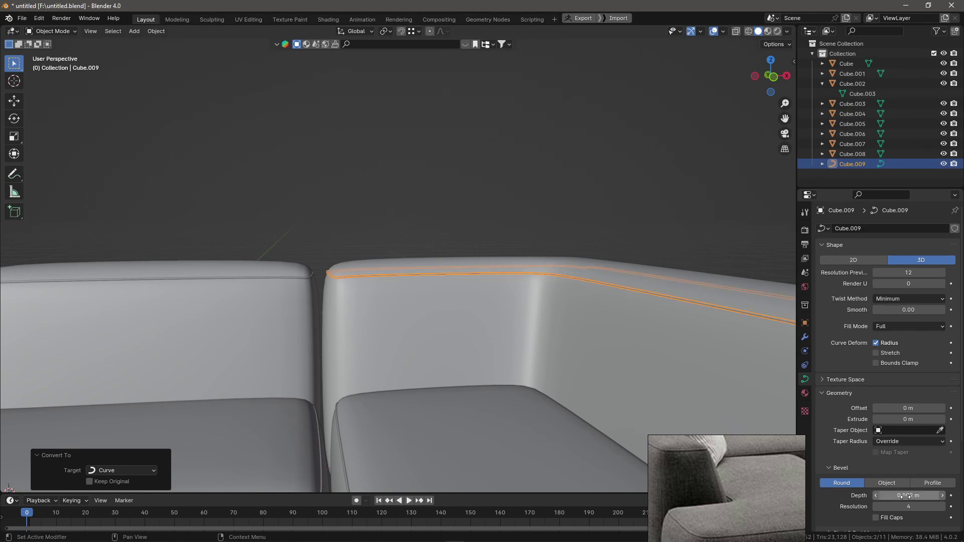
right_click(560, 275)
key("ctrl+z")
- Isolate the Cube.001 seat cushion in Edit Mode
scroll(453, 343, "down", 5)
mouse_move(454, 342)
middle_mouse_down()
mouse_move(392, 394)
mouse_move(441, 367)
middle_mouse_up()
left_click(441, 367)
left_click(581, 367, "shift")
key("KP_Divide")
key("Tab")
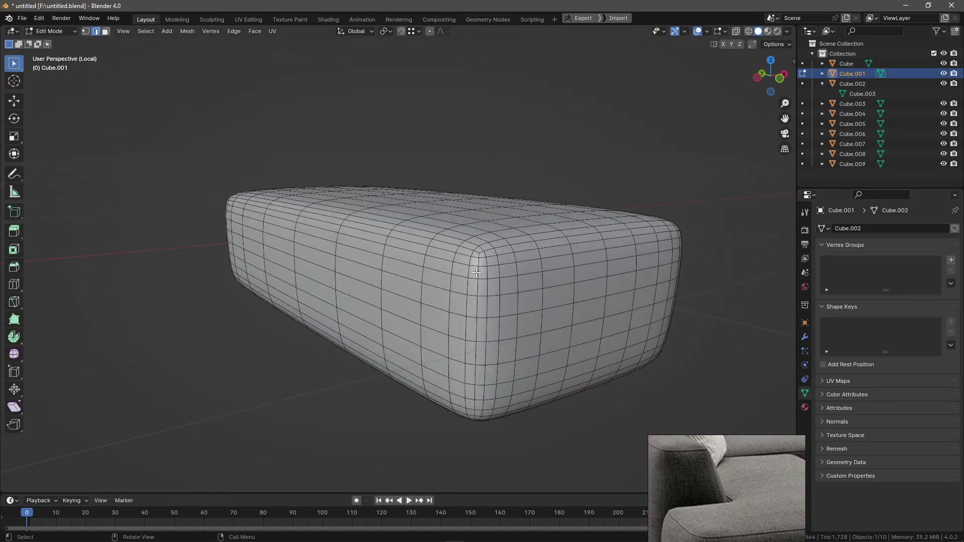
- Bevel an edge path down the Cube.001 cushion corner with 2 segments
key("2")
middle_click_drag(453, 312, 316, 294)
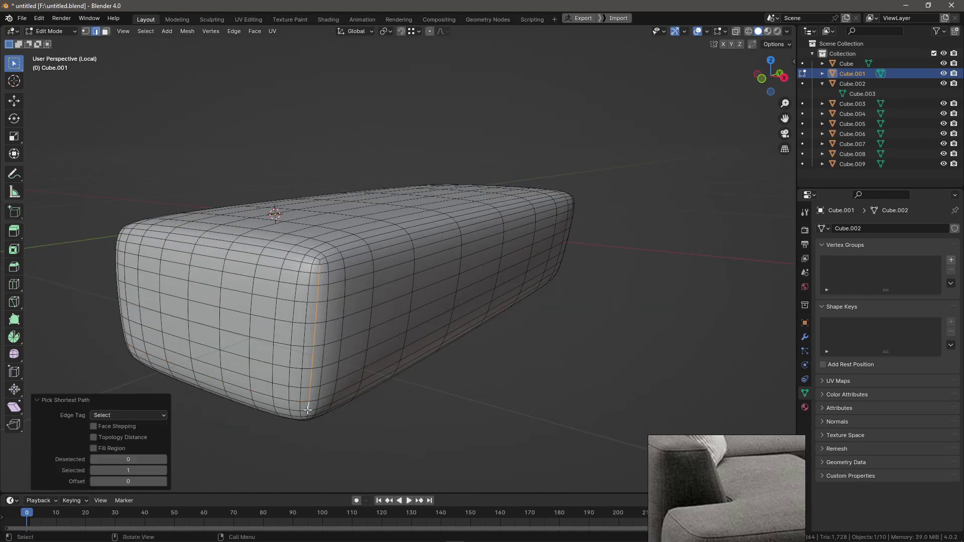
left_click(308, 408, "ctrl")
mouse_move(307, 408)
middle_mouse_down()
mouse_move(354, 222)
mouse_move(271, 312)
mouse_move(301, 272)
mouse_move(312, 230)
mouse_move(389, 217)
mouse_move(417, 351)
mouse_move(512, 387)
middle_mouse_up()
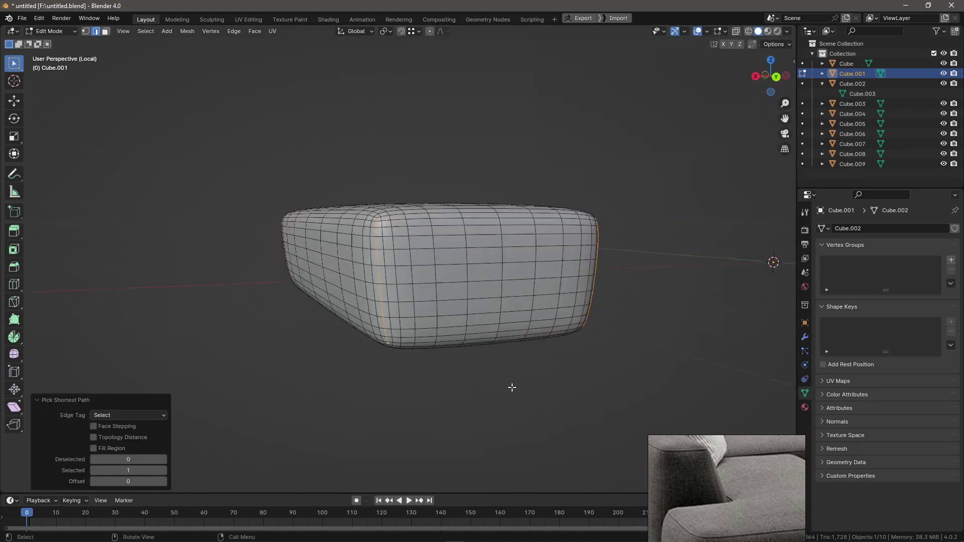
left_click(517, 389)
scroll(453, 308, "down", 3)
scroll(431, 280, "up", 4)
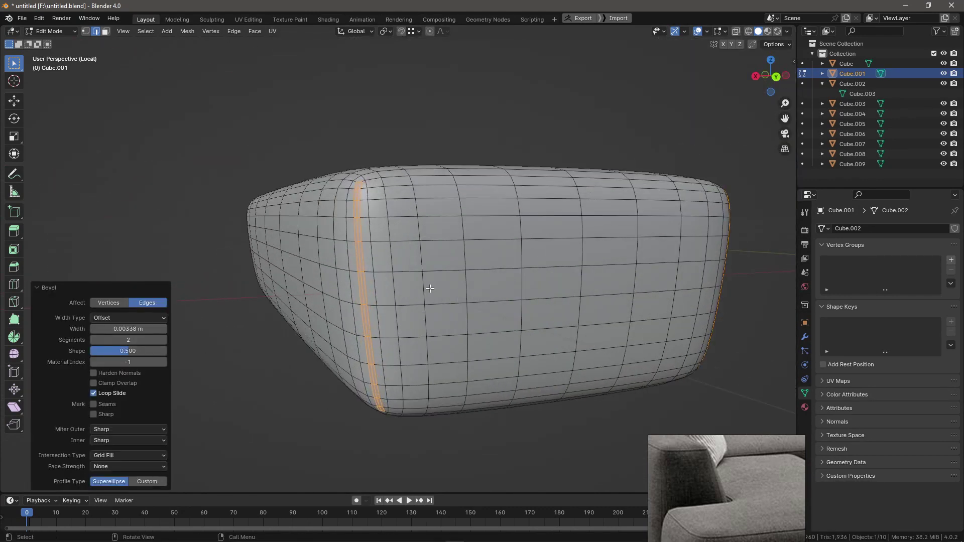
- Shrink the selection to the middle loop and scale it inward to 0.99
key("ctrl+KP_Subtract")
key("KP_7")
key("s")
left_click(415, 394)
left_click(130, 435)
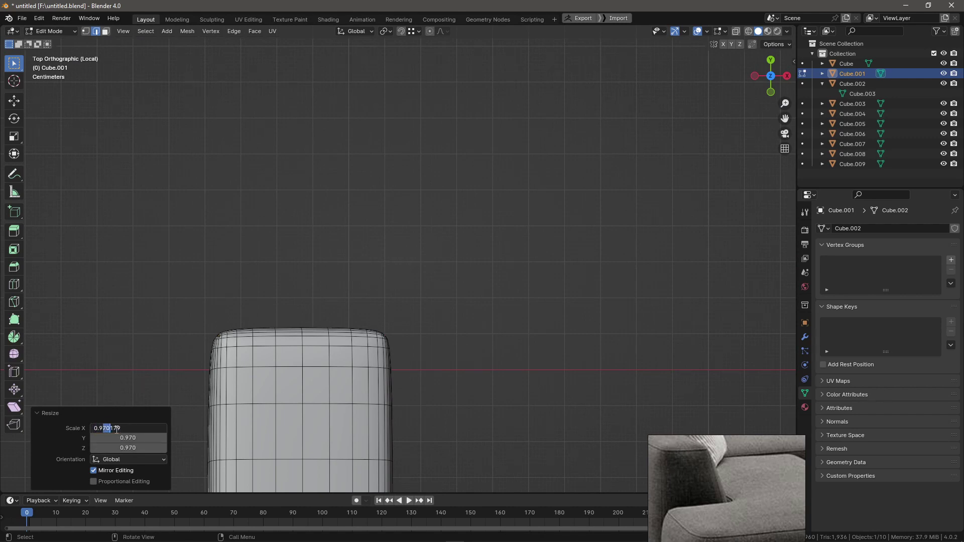
key("Return")
- Scale the vertical seam loop at the cushion's end inward to about 0.99
middle_click_drag(301, 301, 301, 319)
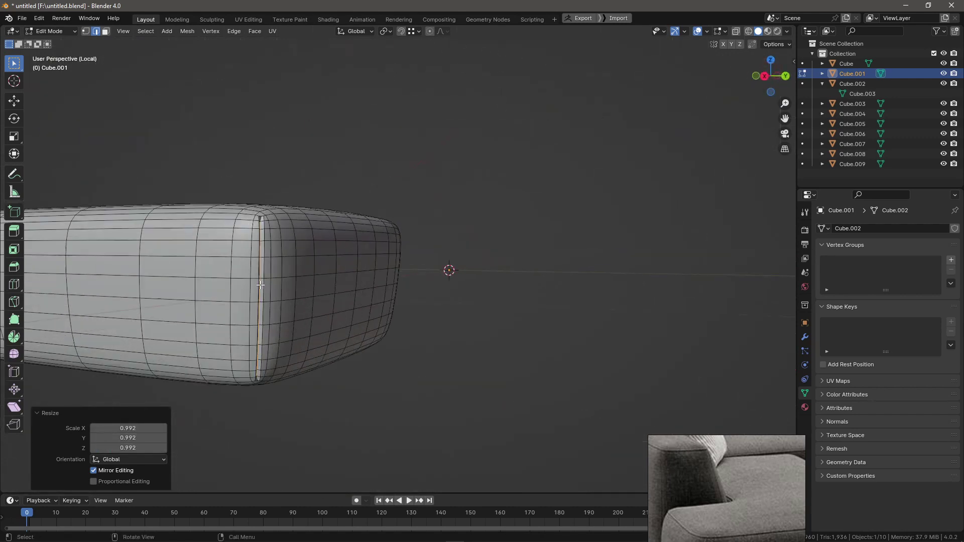
left_click(299, 332, "alt")
left_click(299, 331)
left_click(140, 428)
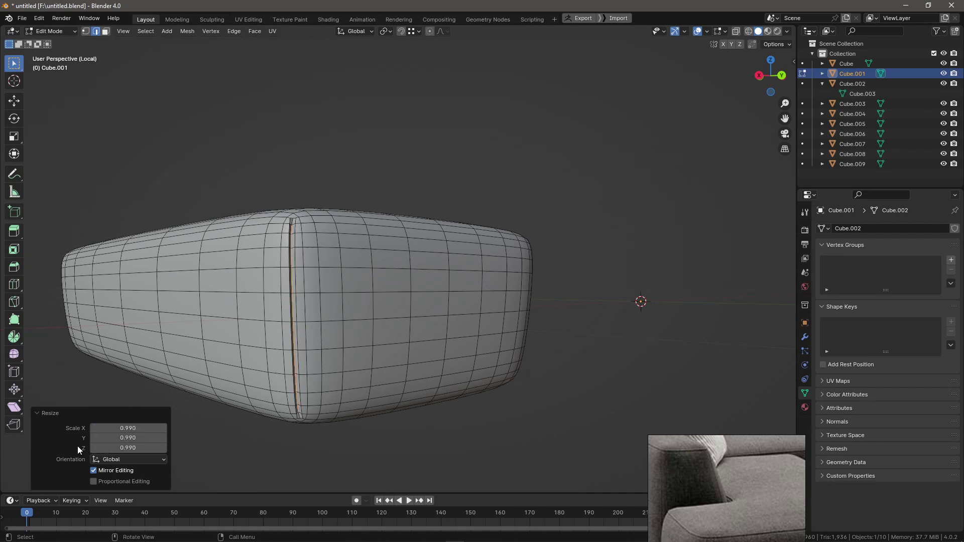
key("Return")
key("Tab")
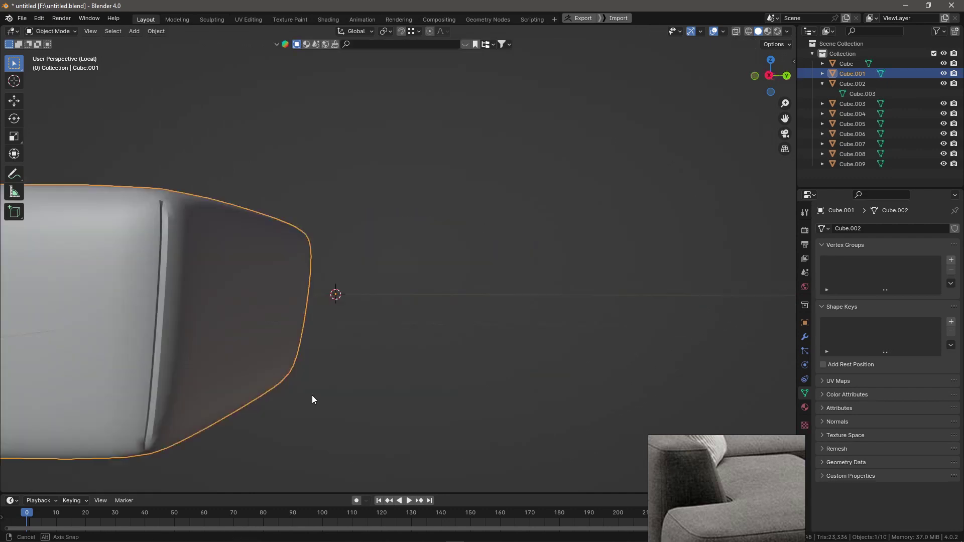
key("KP_Divide")
- Scale the seam loop at the cushion's other end inward to match
key("Tab")
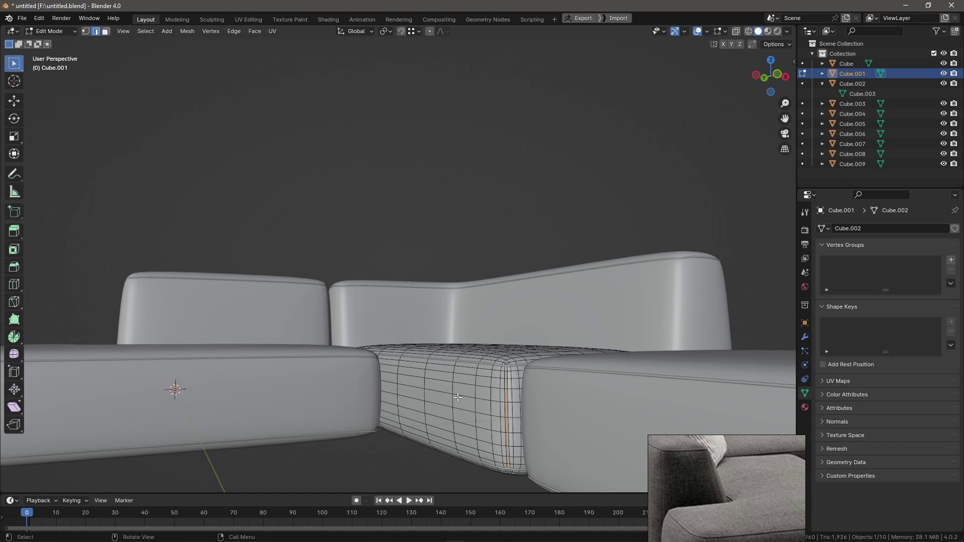
left_click(458, 395)
left_click(116, 428)
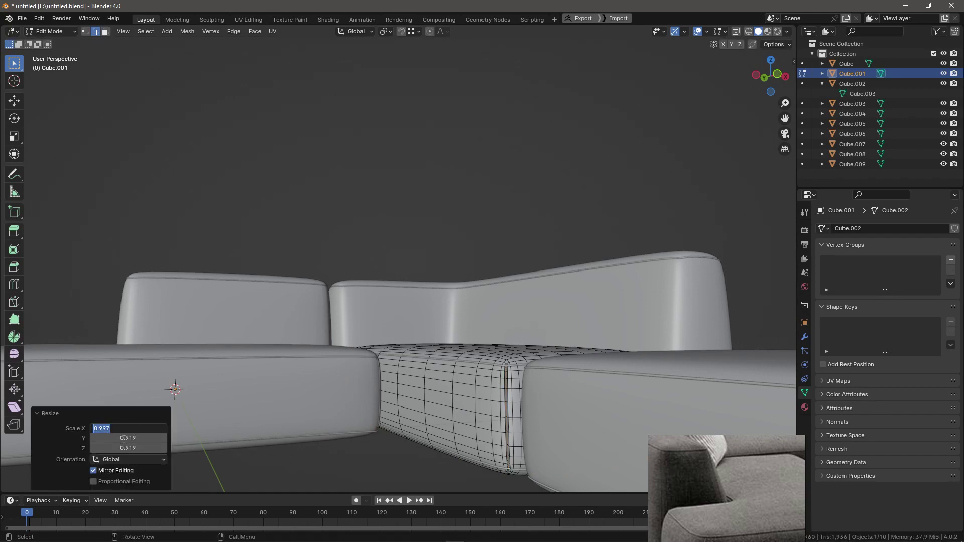
key("Return")
- Check the finished cushion grooves in isolation, then return to the full sofa view
key("KP_Divide")
key("Tab")
mouse_move(404, 459)
middle_mouse_down()
mouse_move(456, 390)
mouse_move(398, 390)
middle_mouse_up()
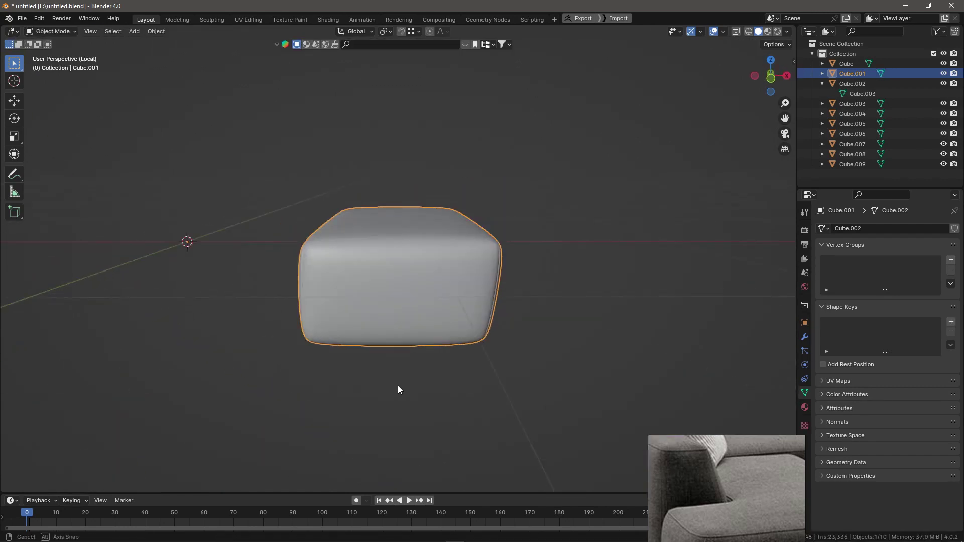
key("KP_Divide")
middle_click_drag(476, 434, 577, 355)
scroll(576, 355, "down", 4)
left_click(576, 355)
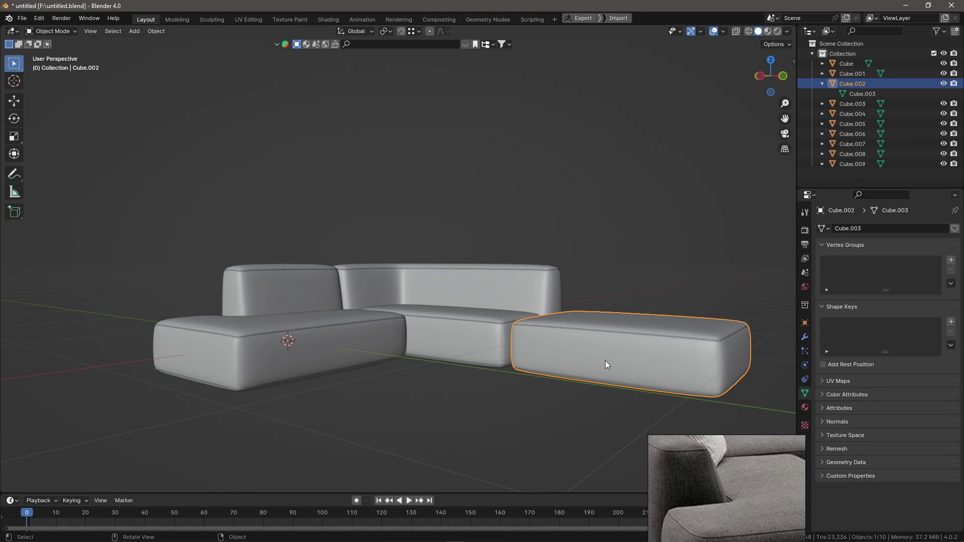
- Bevel the Cube.002 ottoman's corner edge path and scale its middle seam loop inward to 0.997
key("KP_Divide")
key("Tab")
middle_click_drag(610, 366, 400, 235)
left_click(401, 235, "ctrl")
left_click(397, 386, "ctrl")
mouse_move(398, 385)
middle_mouse_down()
mouse_move(444, 189)
mouse_move(345, 288)
middle_mouse_up()
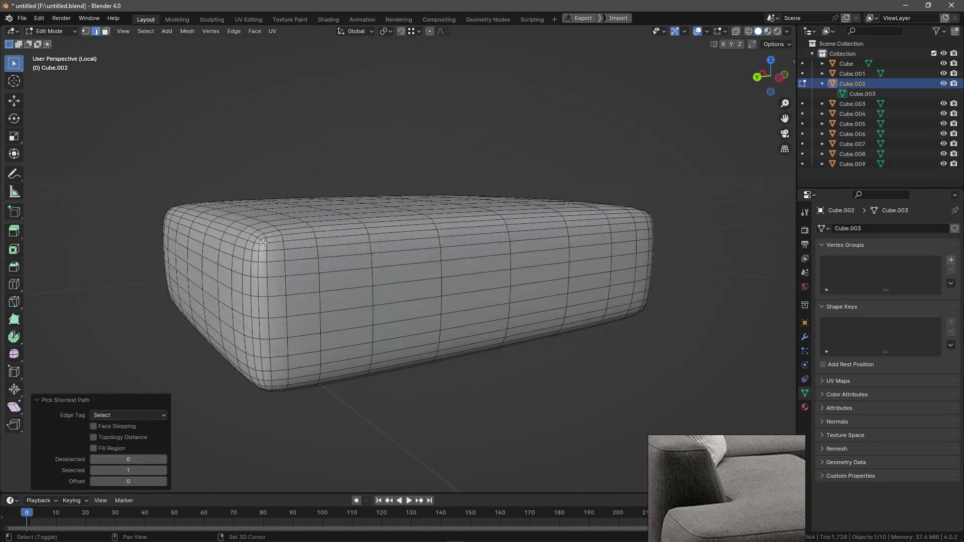
key("Escape")
key("ctrl+KP_Subtract")
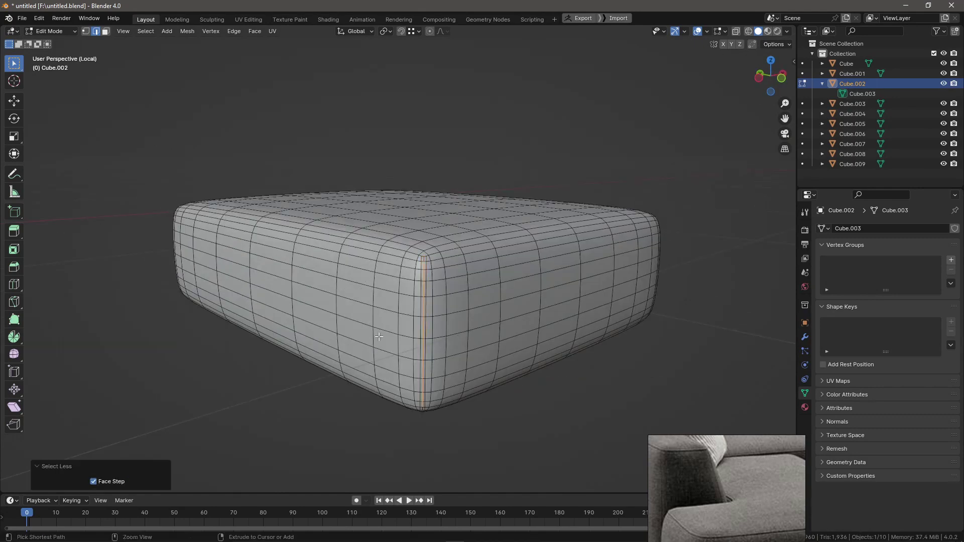
left_click(363, 392)
left_click(142, 428)
type("0.997")
key("Return")
key("Tab")
key("KP_Divide")
mouse_move(266, 427)
middle_mouse_down()
mouse_move(276, 336)
mouse_move(343, 289)
mouse_move(499, 328)
mouse_move(478, 309)
mouse_move(451, 342)
middle_mouse_up()
- Give the Cube.003 armrest the same beveled corner seam, scaled slightly inward
left_click(343, 289)
key("KP_Divide")
key("Tab")
left_click(499, 328, "ctrl")
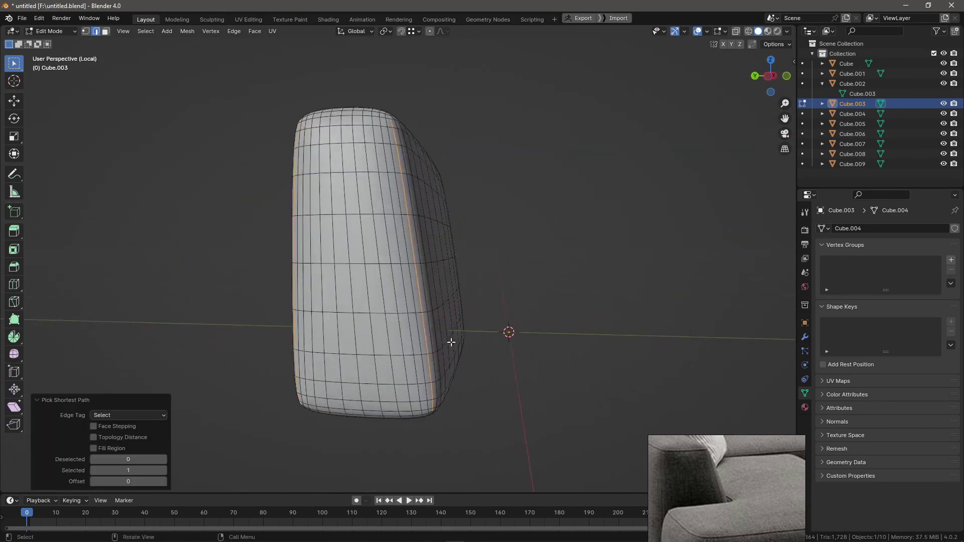
left_click(454, 344)
key("s")
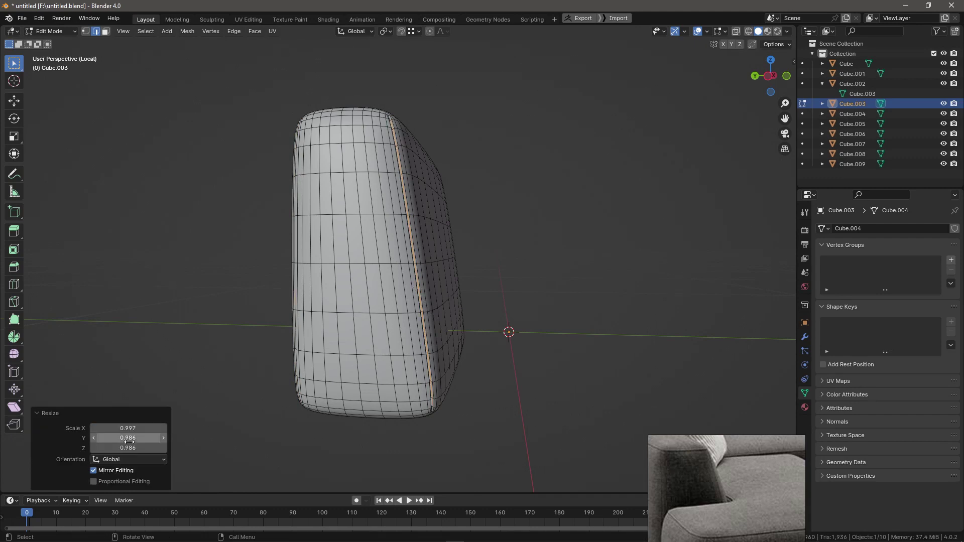
key("Return")
key("Tab")
mouse_move(322, 412)
middle_mouse_down()
mouse_move(428, 381)
mouse_move(708, 395)
middle_mouse_up()
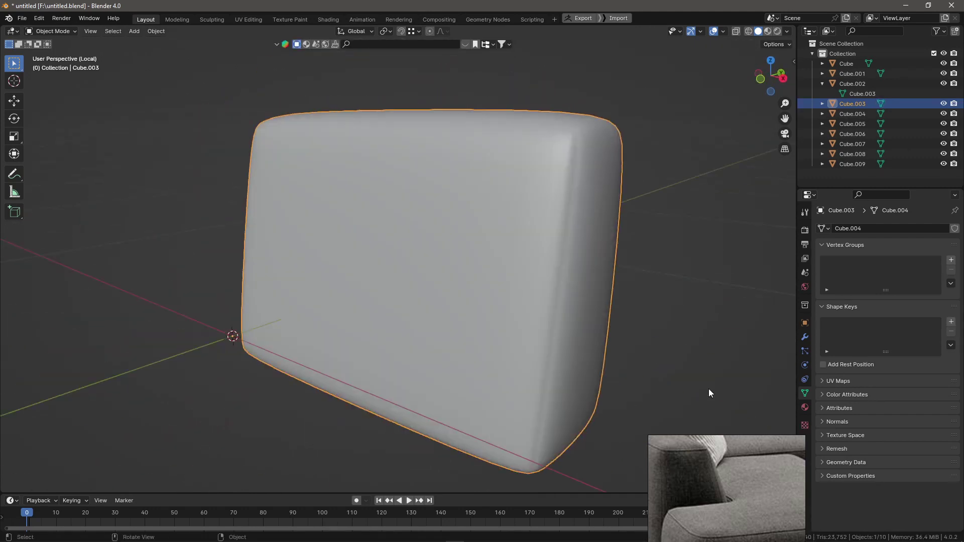
key("slash")
- Isolate the Cube.004 backrest and bevel its corner edge path
left_click(436, 266)
key("Tab")
left_click(727, 486)
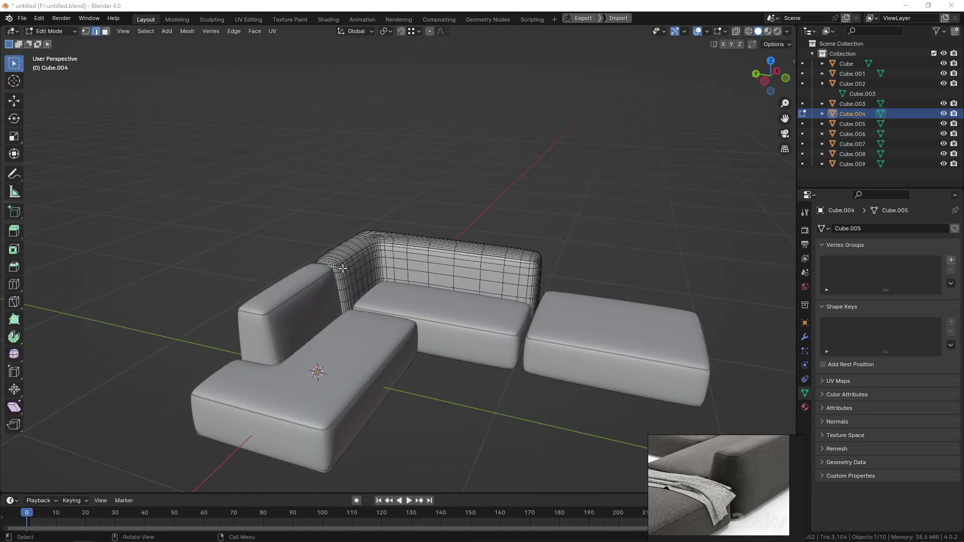
key("slash")
mouse_move(372, 301)
middle_mouse_down()
mouse_move(291, 271)
mouse_move(506, 149)
mouse_move(335, 211)
middle_mouse_up()
left_click(291, 271, "ctrl")
key("ctrl+b")
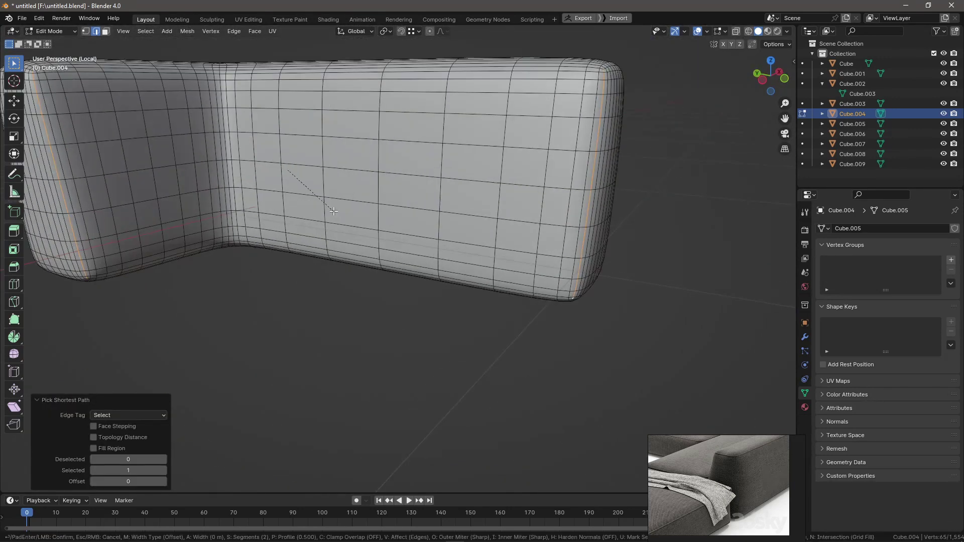
left_click(334, 211)
- Scale the backrest's middle seam loop inward to 0.997, then deselect all sofa pieces
key("ctrl+KP_Subtract")
left_click(333, 208)
left_click(142, 428)
type("0.997")
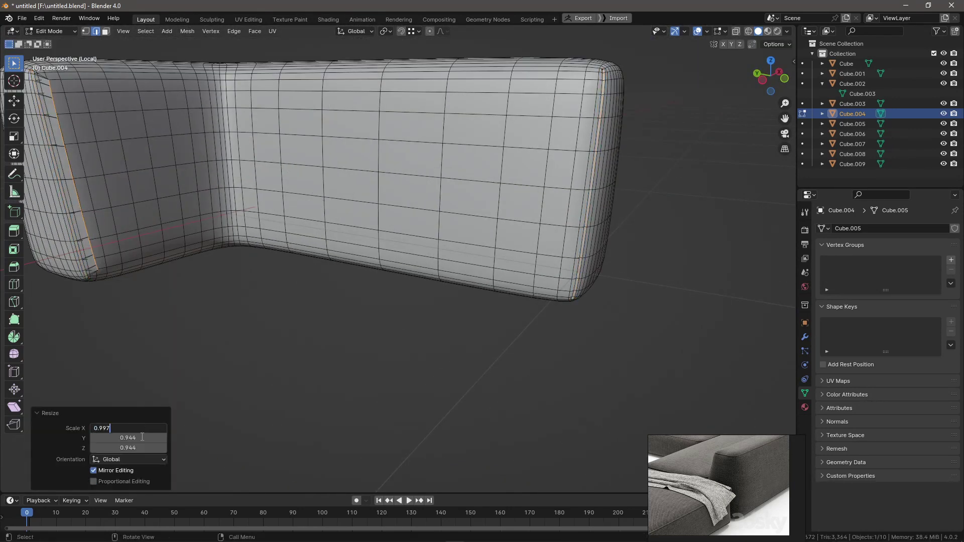
key("Return")
key("KP_Divide")
key("Tab")
mouse_move(141, 447)
middle_mouse_down()
mouse_move(267, 312)
mouse_move(155, 315)
mouse_move(692, 332)
mouse_move(97, 312)
mouse_move(365, 393)
mouse_move(357, 465)
middle_mouse_up()
left_click(358, 465)
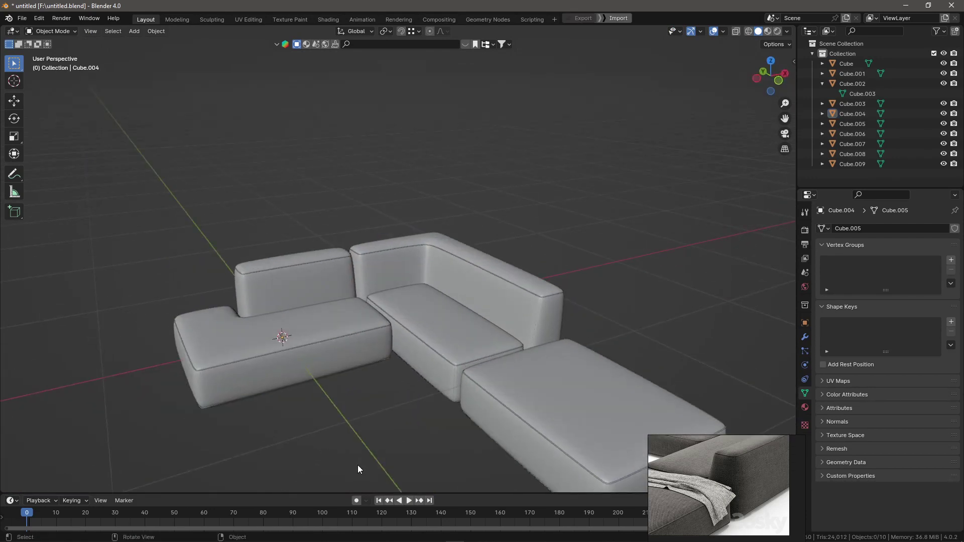
- From top view, nudge Cube.003 about 0.0076 m along X to close the gap
key("KP_7")
left_click_drag(101, 140, 336, 354)
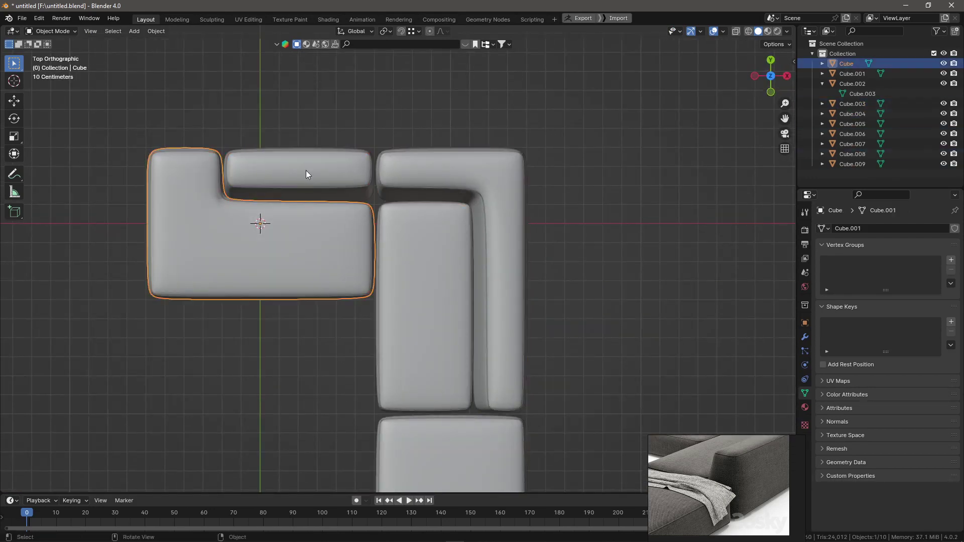
left_click(306, 174, "shift")
scroll(322, 201, "up", 3)
key("g")
key("x")
left_click(441, 256)
scroll(445, 300, "down", 3)
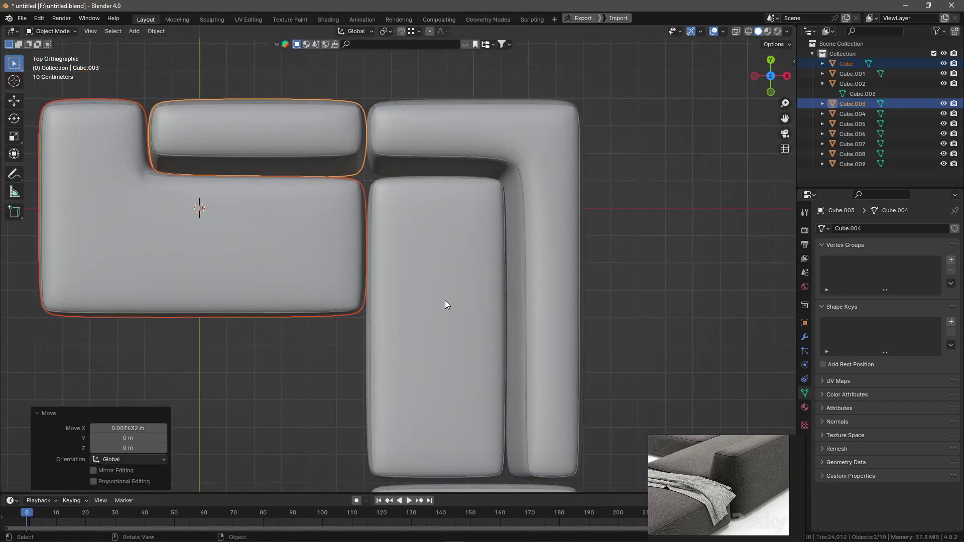
- Select the Cube.007 ottoman, zoom out over the whole sofa, and bring up the Add menu
middle_click_drag(316, 176, 552, 382)
left_click(604, 423)
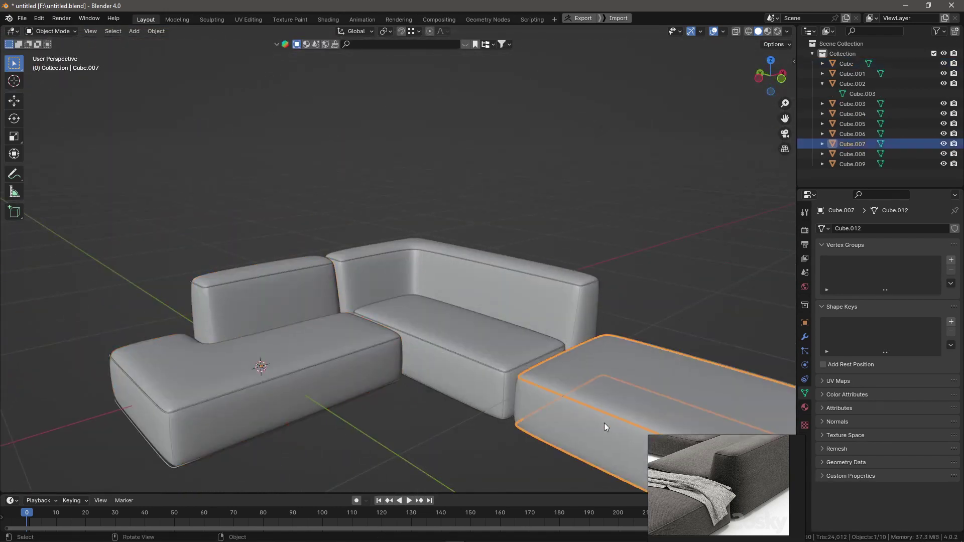
key("KP_7")
mouse_move(598, 413)
middle_mouse_down()
mouse_move(582, 366)
mouse_move(639, 331)
mouse_move(316, 377)
mouse_move(569, 398)
middle_mouse_up()
left_click(644, 339, "shift")
key("alt+a")
left_click(569, 398, "shift")
scroll(652, 320, "down", 5)
middle_click_drag(652, 320, 450, 414)
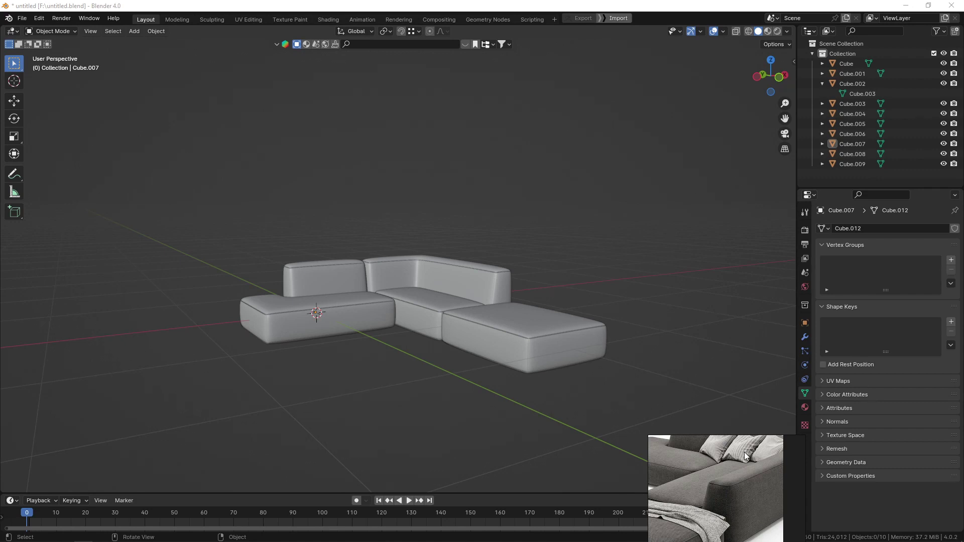
key("shift+a")
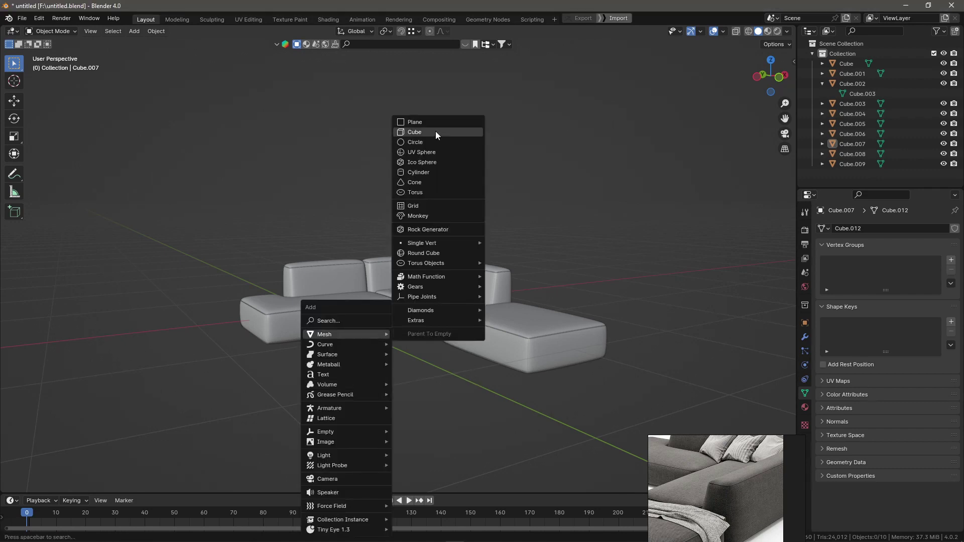
- Add a new cube, resize it and flatten it along Z
left_click(436, 132)
key("s")
left_click(442, 375)
key("s")
key("z")
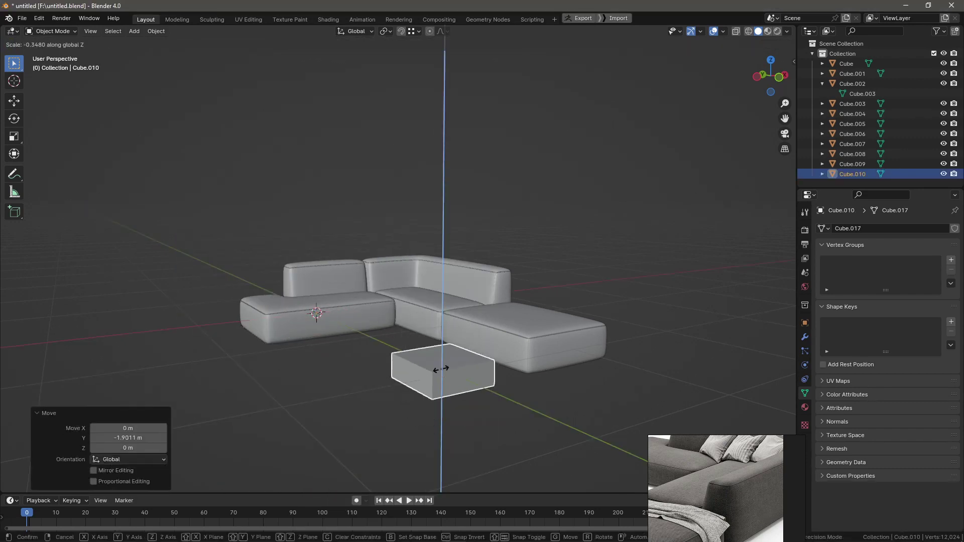
left_click(438, 373)
key("Tab")
left_click(435, 362)
- Loop-cut the cube, flatten its outer vertex ring along Z, and merge vertices by distance
key("ctrl+r")
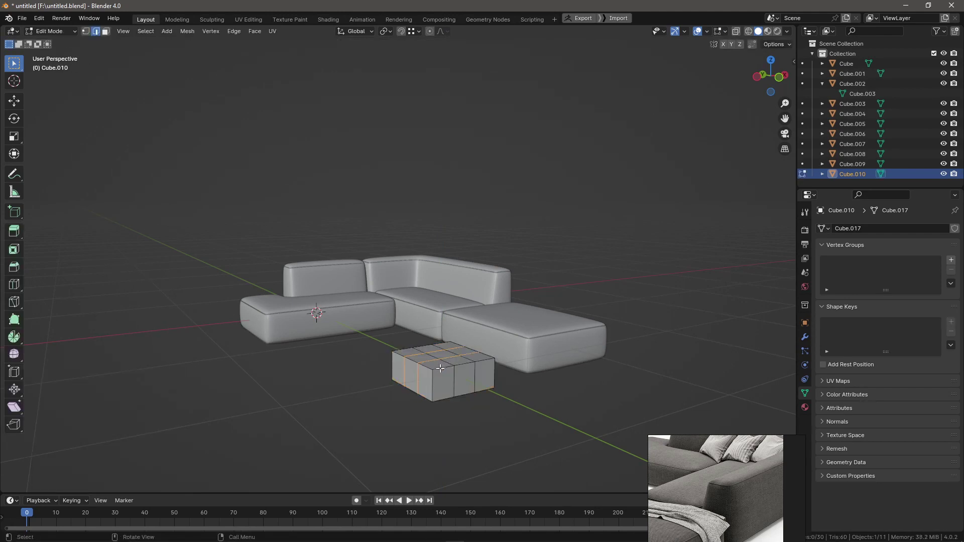
key("1")
key("KP_7")
left_click_drag(273, 420, 351, 434)
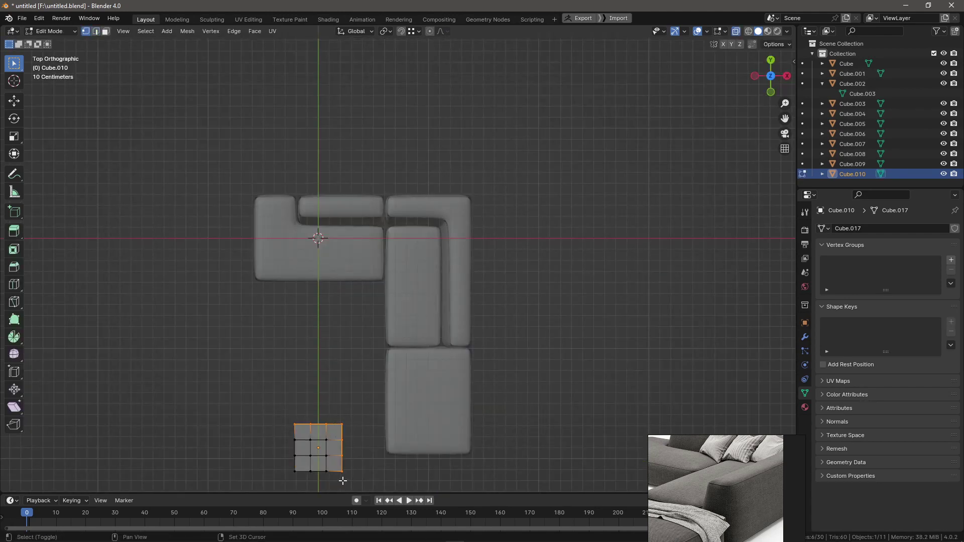
middle_click_drag(305, 476, 296, 442)
key("s")
key("z")
left_click(316, 459)
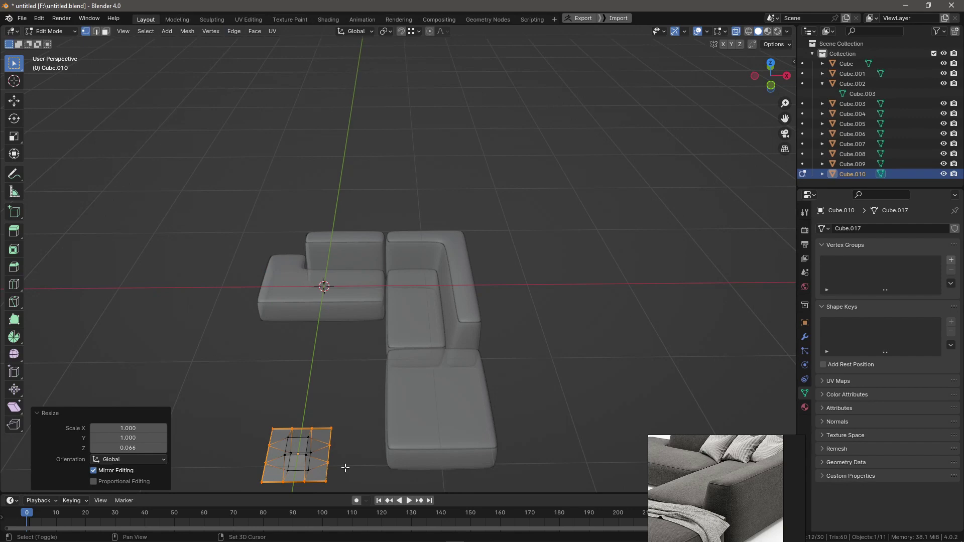
key("KP_Decimal")
key("m")
left_click(155, 461)
mouse_move(224, 399)
middle_mouse_down()
mouse_move(286, 366)
mouse_move(370, 355)
mouse_move(371, 262)
mouse_move(384, 258)
mouse_move(452, 311)
middle_mouse_up()
- Add and apply a Subdivision modifier, apply transforms, and turn off see-through display
left_click(805, 365)
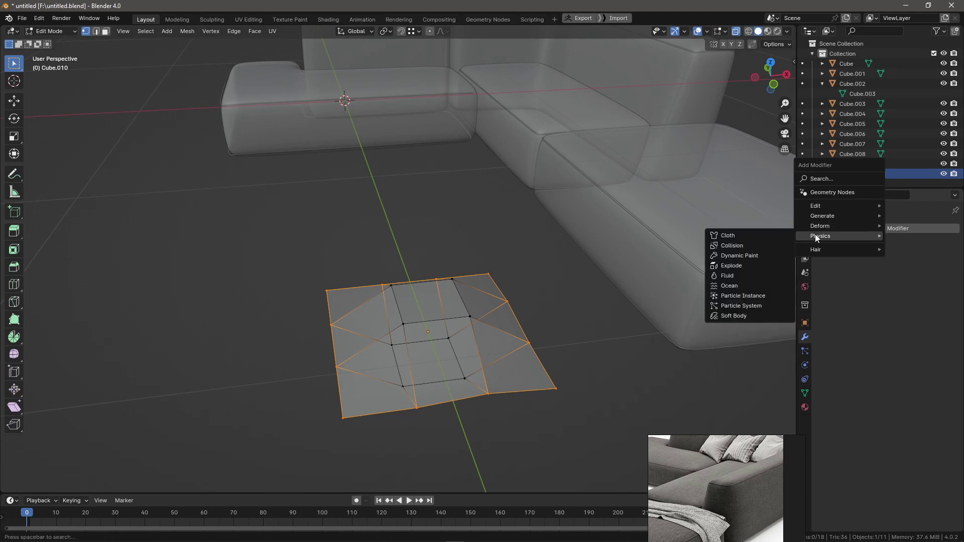
left_click(769, 334)
key("Tab")
right_click(435, 381)
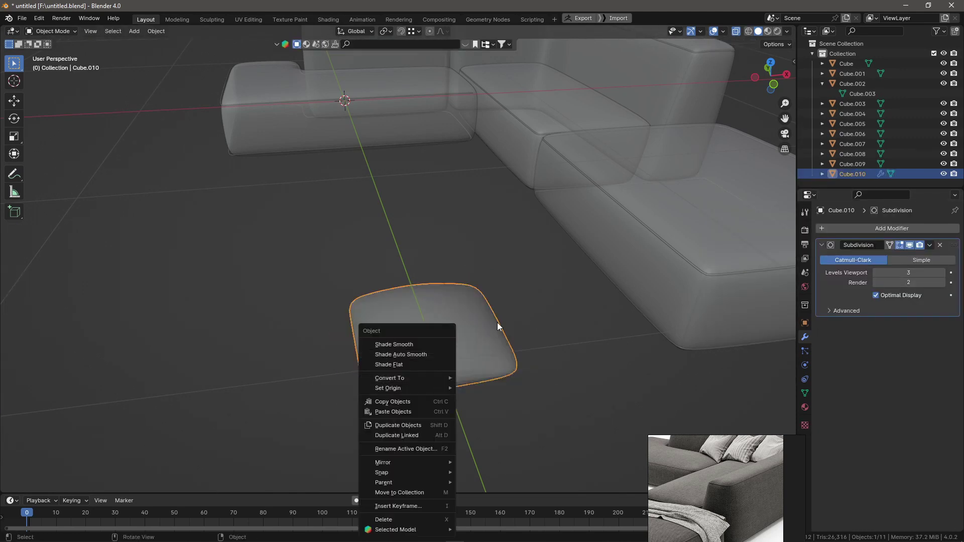
key("ctrl+a")
left_click(474, 359)
key("alt+z")
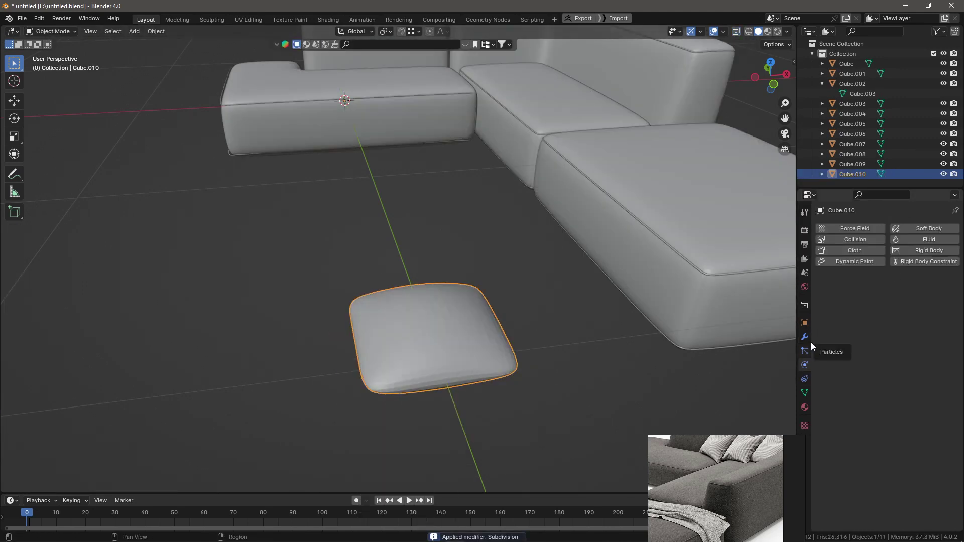
- Give the cushion Cloth physics with Pressure, play the inflation, and shade it smooth
left_click(805, 366)
key("Return")
scroll(894, 363, "up", 5)
scroll(863, 387, "up", 5)
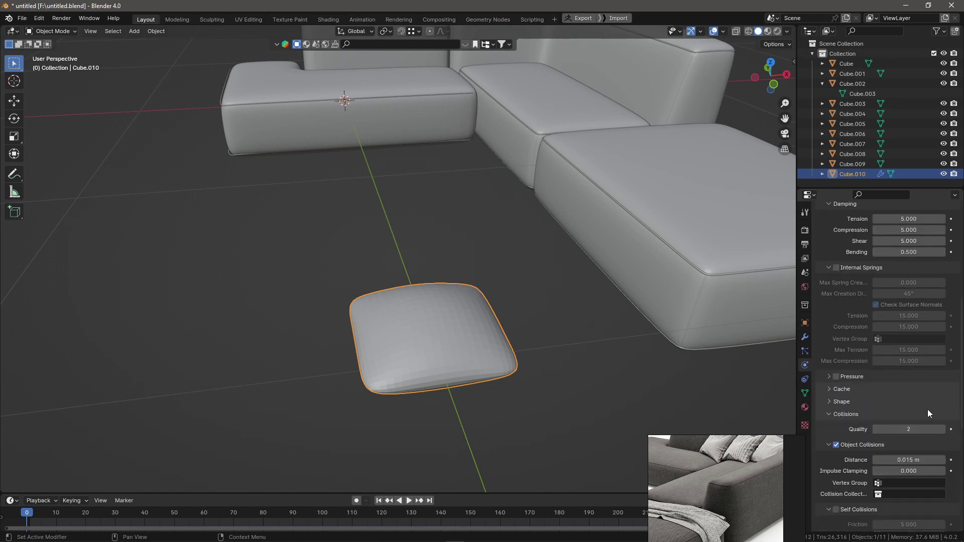
left_click(830, 377)
key("space")
scroll(499, 366, "down", 2)
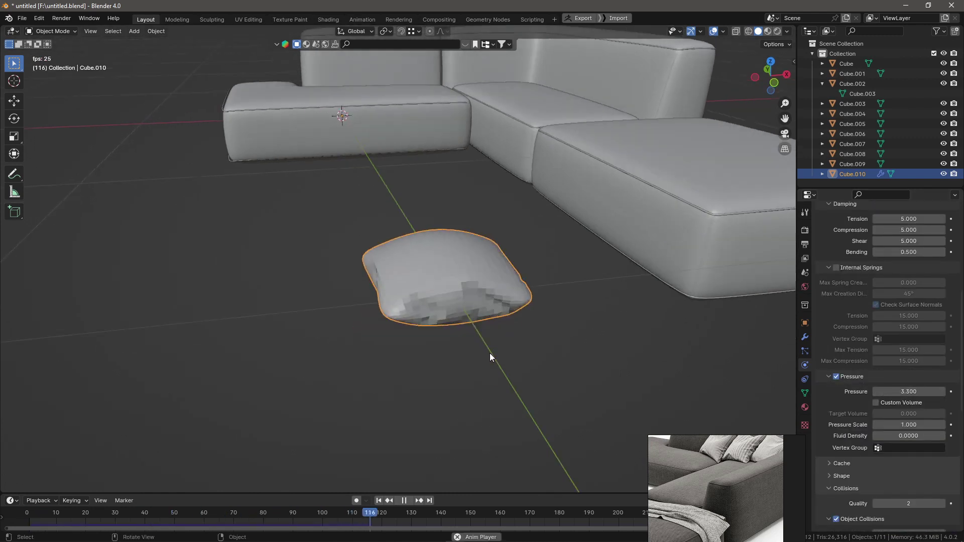
right_click(449, 333)
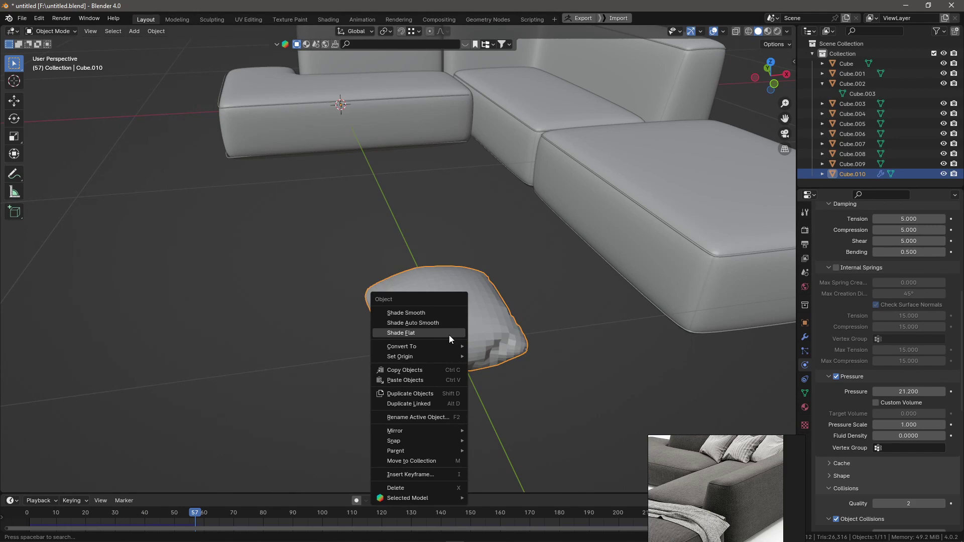
left_click(449, 333)
- Add a level-1 Subdivision after the cloth, flatten the cushion slightly, and apply both modifiers
left_click(806, 337)
left_click(861, 229)
left_click(753, 360)
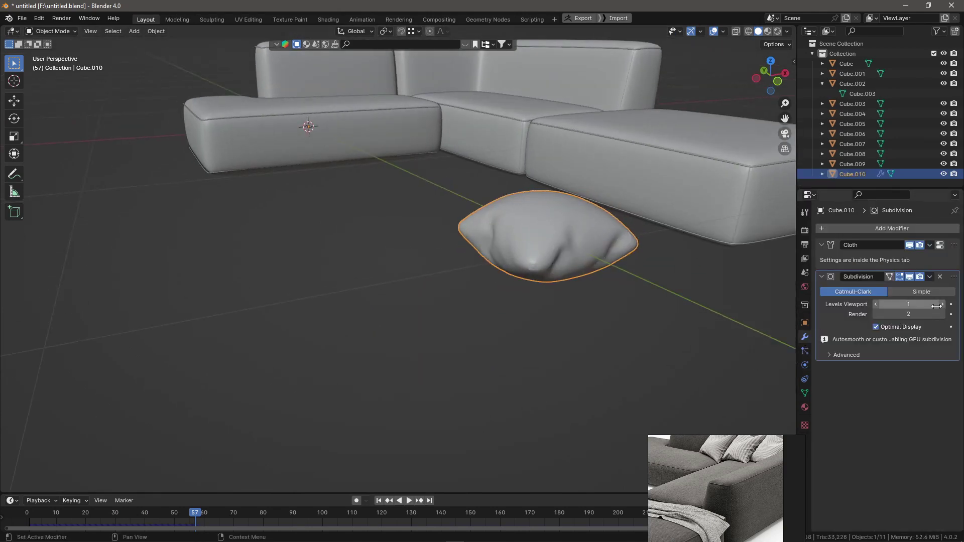
key("s")
key("z")
left_click(604, 341)
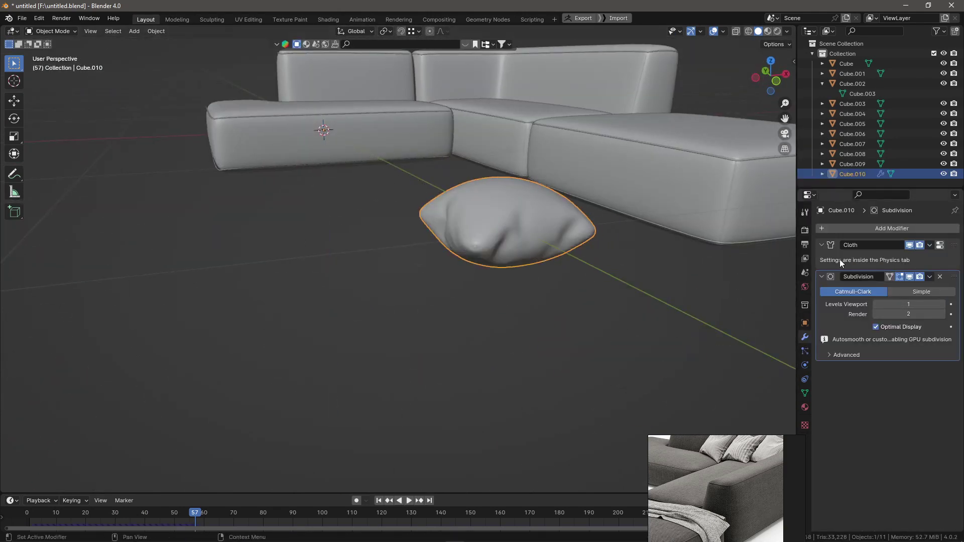
key("ctrl+a")
scroll(614, 270, "up", 5)
left_click(930, 245)
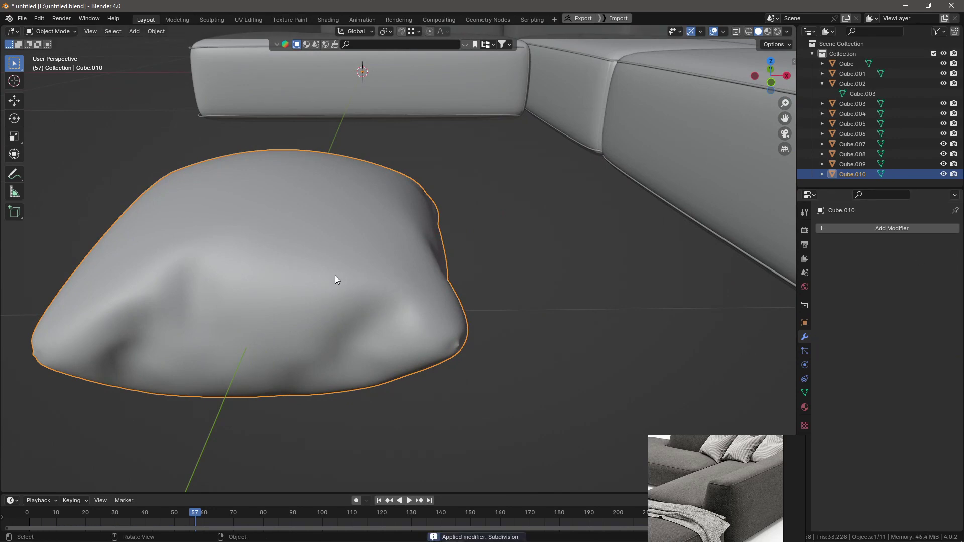
- Move the cushion to X 0.952 m, Y 1.896 m and check it from top and side
key("g")
scroll(334, 283, "down", 2)
left_click(333, 285)
scroll(441, 309, "down", 4)
key("KP_7")
key("KP_3")
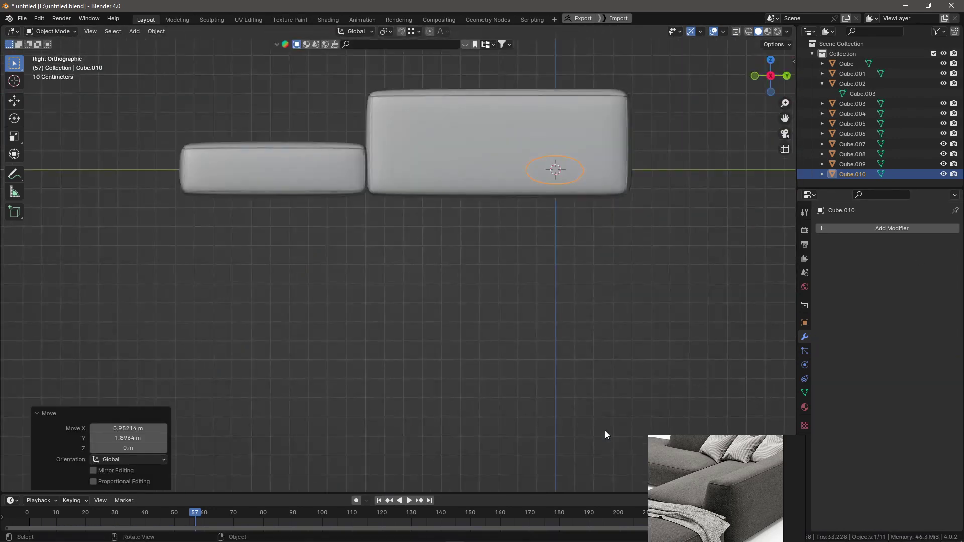
- Raise the cushion vertically onto the sofa seat, working in front view
key("g")
key("z")
key("KP_1")
left_click(606, 386)
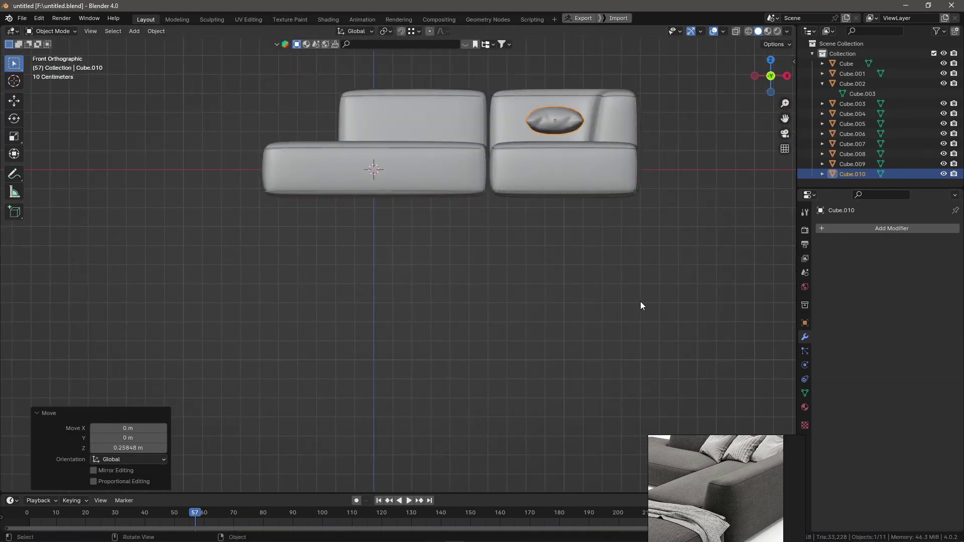
scroll(629, 132, "up", 4)
middle_click_drag(417, 427, 493, 179)
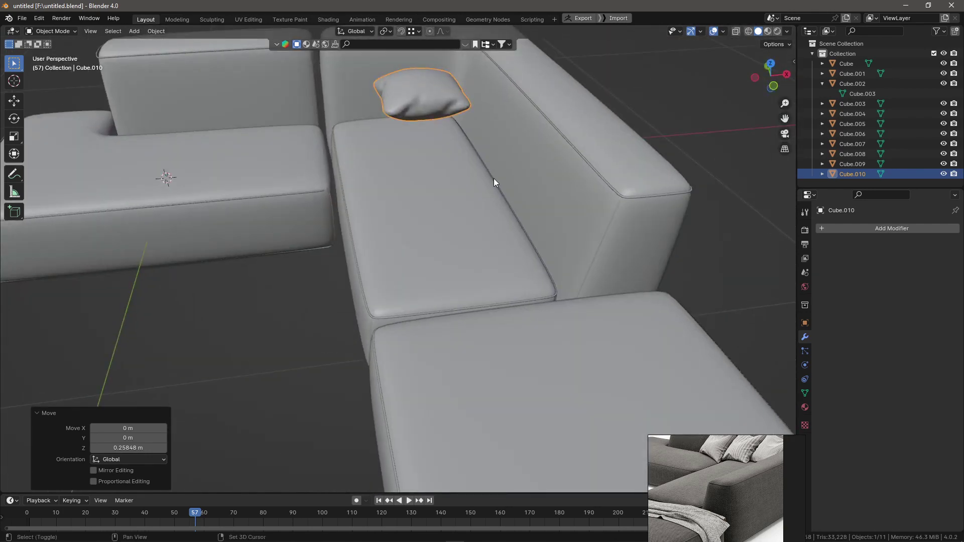
scroll(493, 178, "up", 2)
- Tilt and reposition the cushion so it leans against the sofa backrest
key("r")
scroll(444, 242, "down", 1)
middle_click_drag(493, 231, 611, 253)
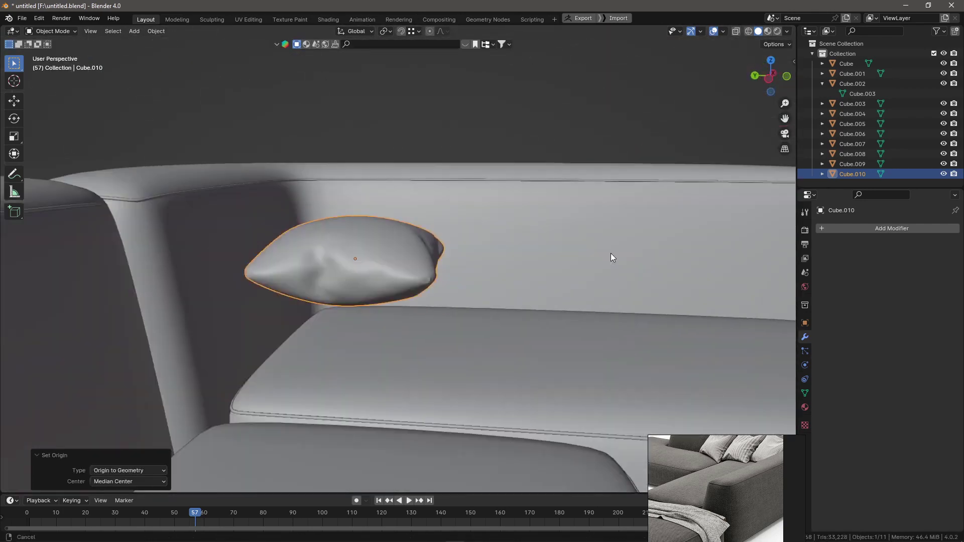
key("r")
left_click(355, 393)
scroll(354, 397, "up", 3)
mouse_move(355, 397)
middle_mouse_down()
mouse_move(509, 440)
mouse_move(527, 371)
middle_mouse_up()
key("g")
left_click(558, 392)
key("r")
left_click(600, 418)
mouse_move(601, 418)
middle_mouse_down()
mouse_move(671, 409)
mouse_move(520, 403)
mouse_move(651, 307)
mouse_move(471, 402)
middle_mouse_up()
- Duplicate the cushion, slide the copy left and turn it on its local Z
key("shift+d")
left_click(326, 379)
mouse_move(326, 380)
middle_mouse_down()
mouse_move(336, 325)
mouse_move(358, 351)
mouse_move(282, 347)
middle_mouse_up()
key("r")
key("z")
key("z")
left_click(312, 301)
- Add a third cushion copy along X, rotate it on local Z, and inspect the row
key("shift+d")
key("x")
left_click(131, 347)
mouse_move(132, 347)
middle_mouse_down()
mouse_move(101, 281)
mouse_move(69, 311)
middle_mouse_up()
key("r")
key("z")
key("z")
left_click(69, 312)
scroll(370, 308, "down", 3)
mouse_move(370, 307)
middle_mouse_down()
mouse_move(400, 310)
mouse_move(360, 315)
middle_mouse_up()
mouse_move(453, 307)
middle_mouse_down()
mouse_move(406, 275)
mouse_move(631, 377)
middle_mouse_up()
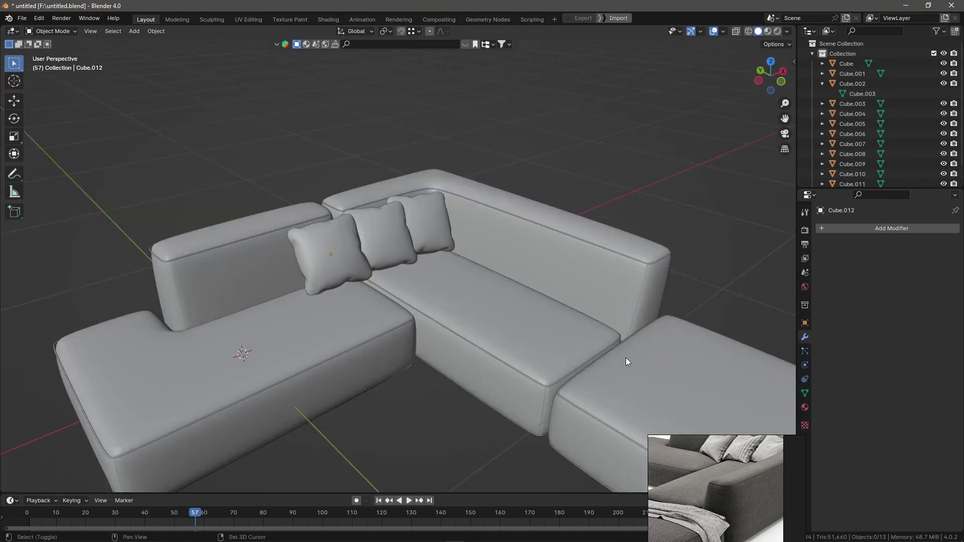
scroll(631, 377, "up", 3)
scroll(429, 334, "down", 5)
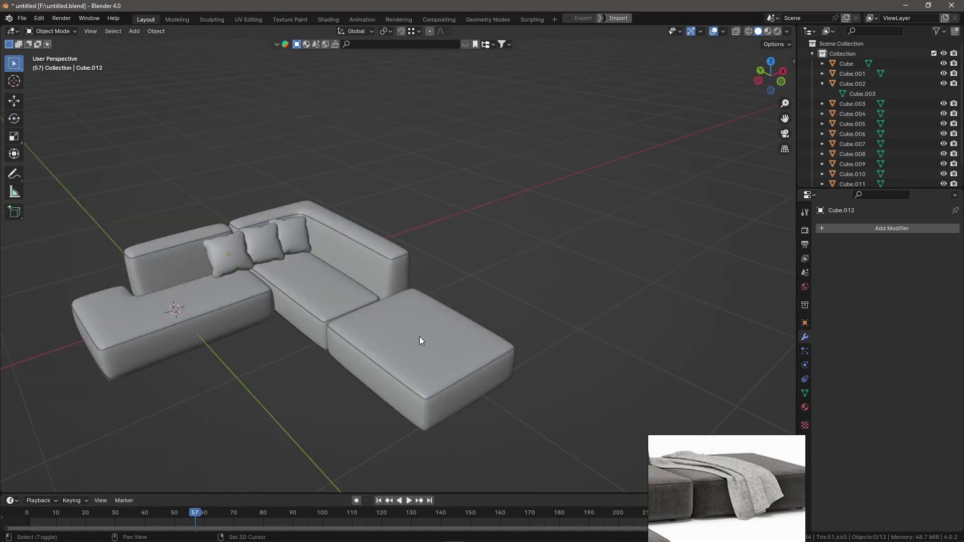
- Add a plane, scale it 0.4 along Y and position it over the ottoman
key("shift+a")
left_click(485, 126)
left_click(599, 363)
key("s")
key("y")
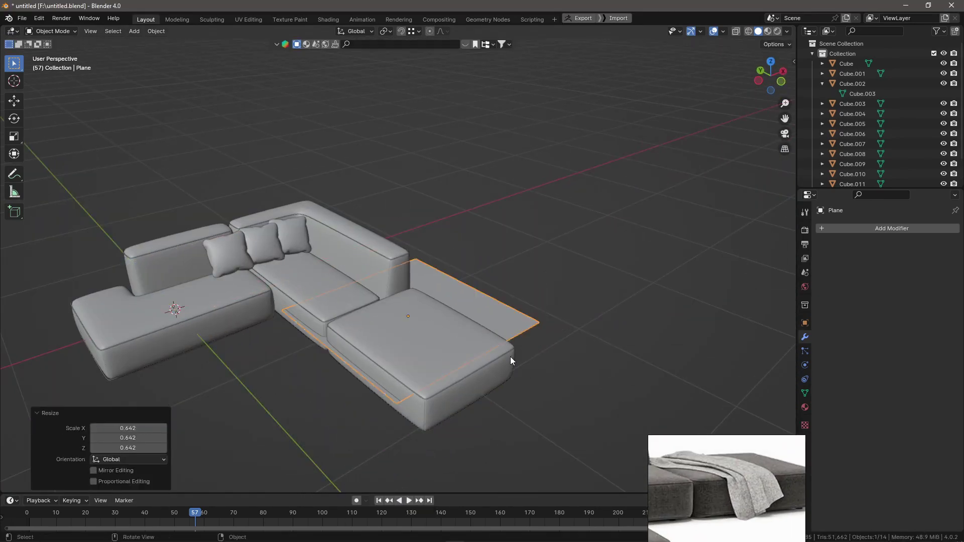
key("KP_7")
type("0.4")
key("Return")
key("g")
left_click(323, 368)
middle_click_drag(323, 368, 432, 332)
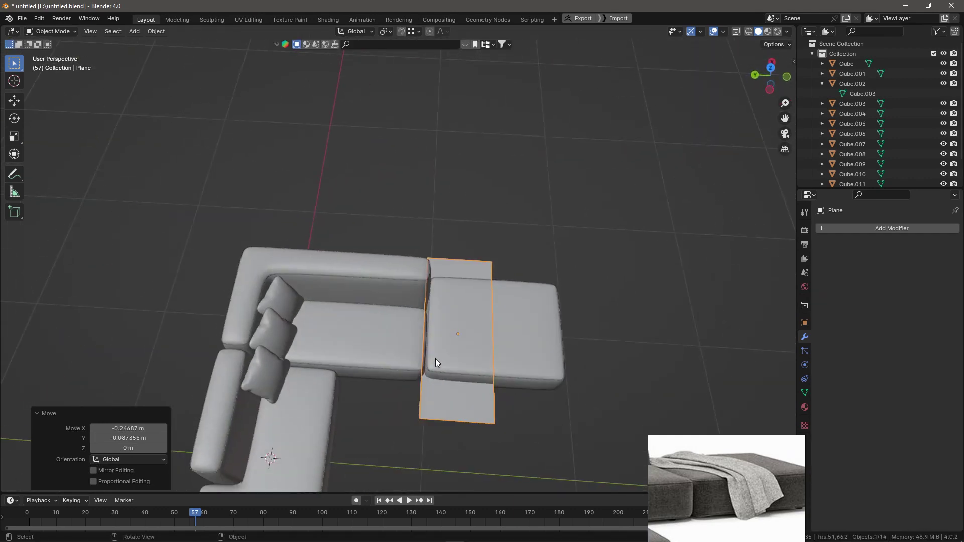
- Give the ottoman Cube.002 Collision physics so cloth can rest on it
key("r")
left_click(411, 375)
mouse_move(459, 384)
middle_mouse_down()
mouse_move(406, 354)
mouse_move(452, 341)
middle_mouse_up()
left_click(457, 332)
left_click(874, 234)
- Set the plane's origin to geometry, then add and apply a Subdivision modifier
left_click(740, 260)
left_click(448, 261)
right_click(448, 261)
left_click(921, 230)
left_click(753, 347)
left_click(883, 256)
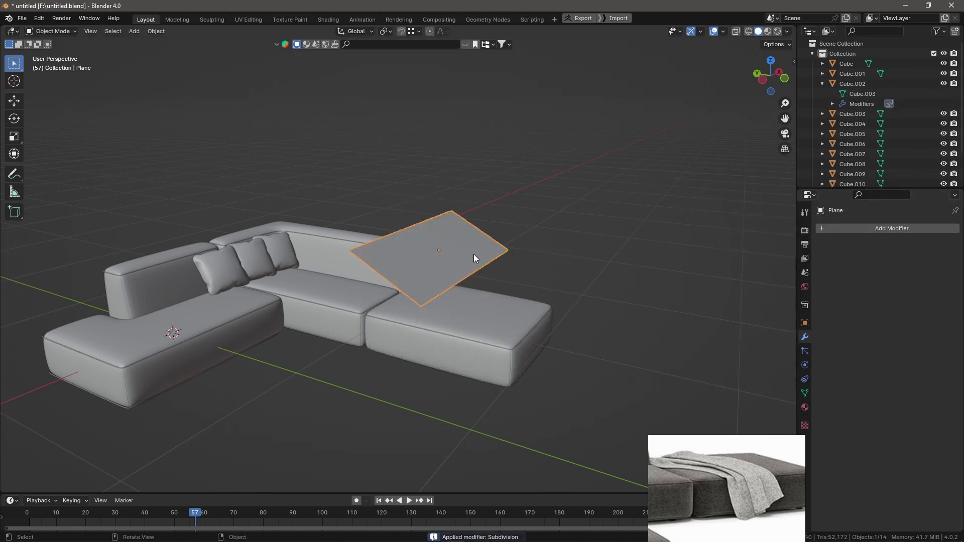
- Add Cloth physics to the plane and review its cloth settings
left_click(868, 230)
left_click(752, 254)
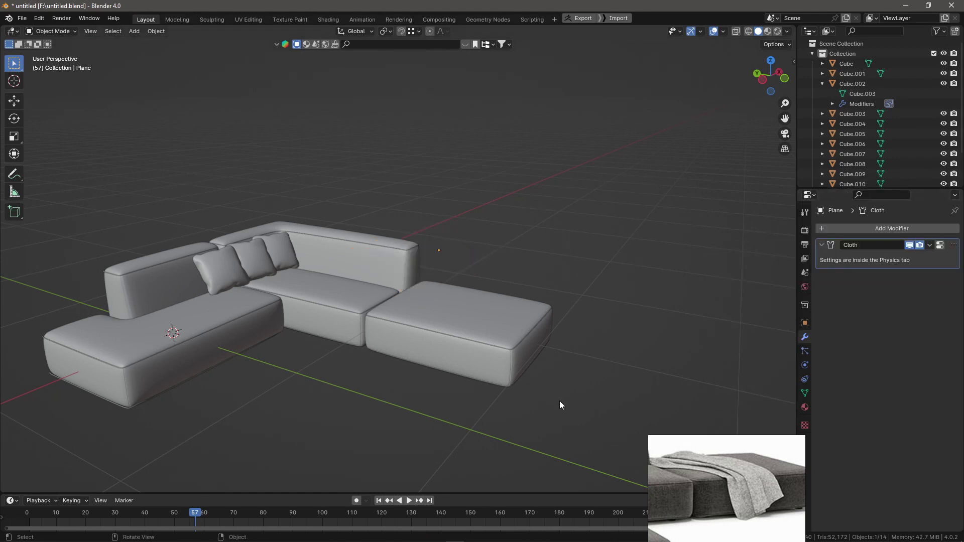
left_click(806, 365)
scroll(845, 377, "down", 5)
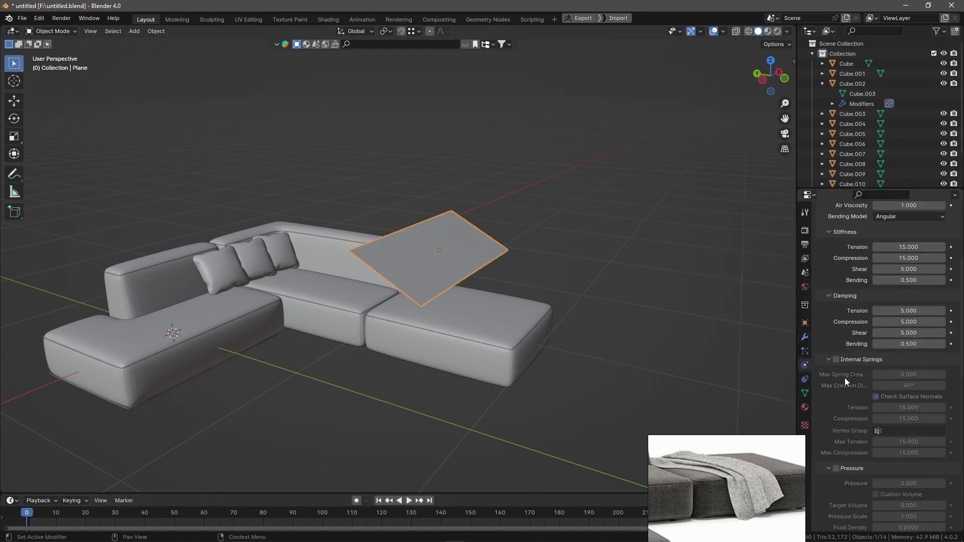
scroll(849, 429, "down", 5)
scroll(843, 424, "down", 3)
scroll(843, 424, "up", 5)
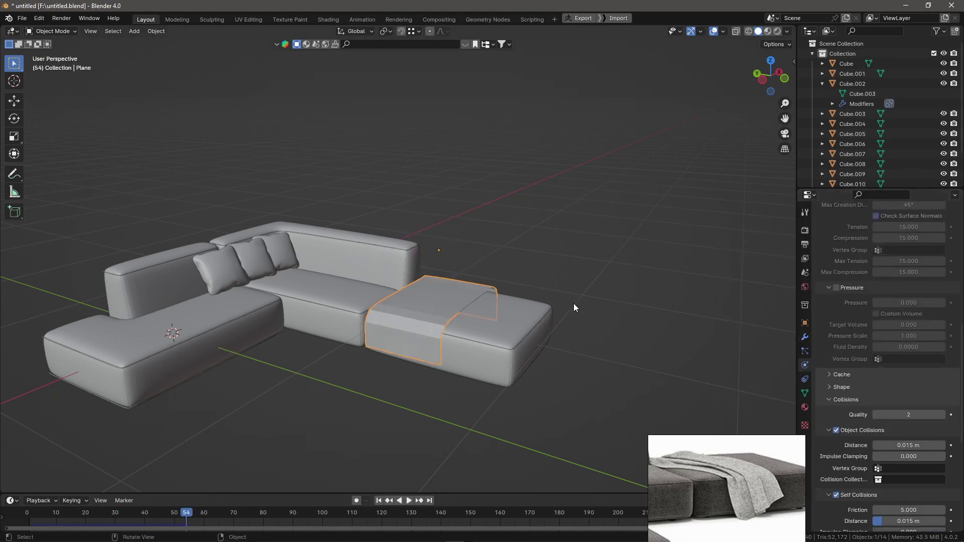
- Stop the cloth playback, return to the first frame and tilt the plane around X
key("r")
key("x")
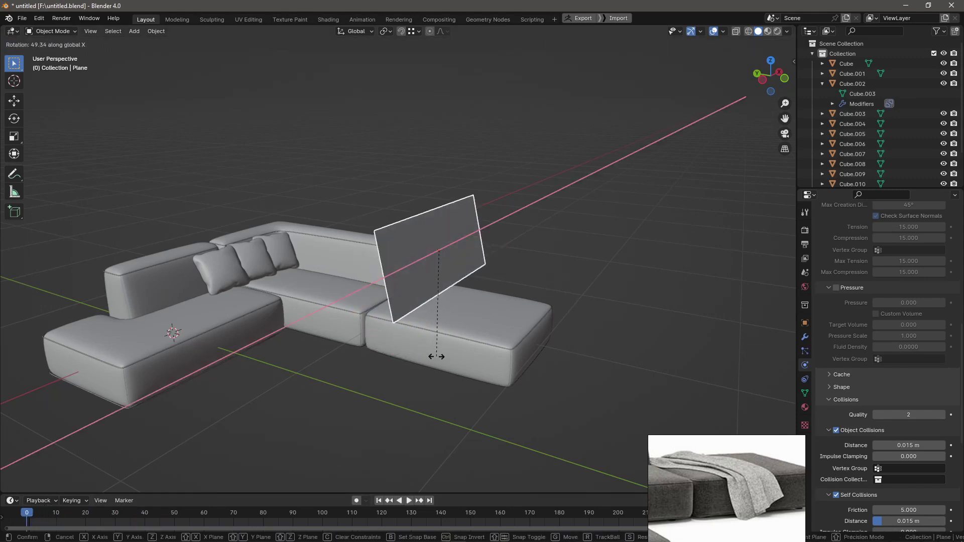
left_click(321, 398)
key("space")
scroll(481, 394, "up", 6)
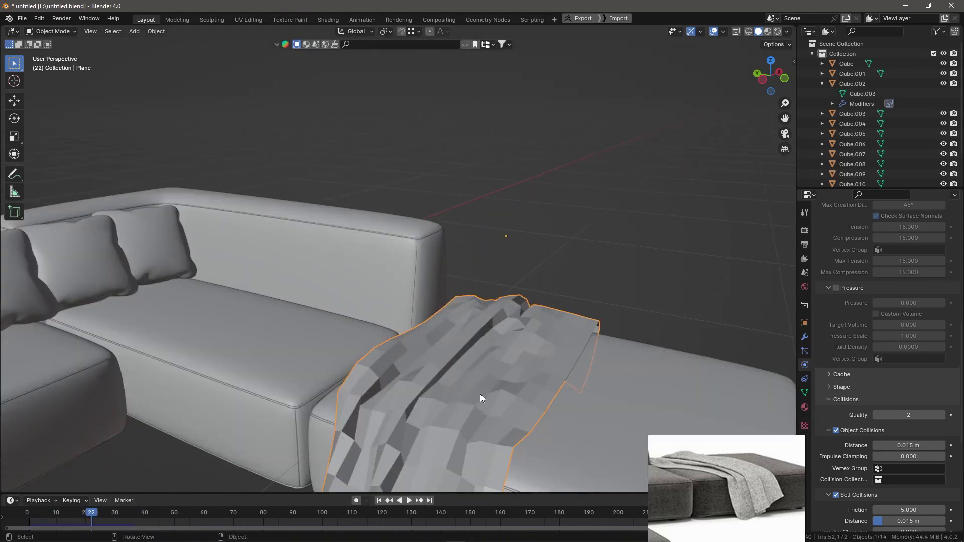
- Add a Subdivision Surface modifier to the blanket for smoothing
left_click(806, 338)
left_click(892, 228)
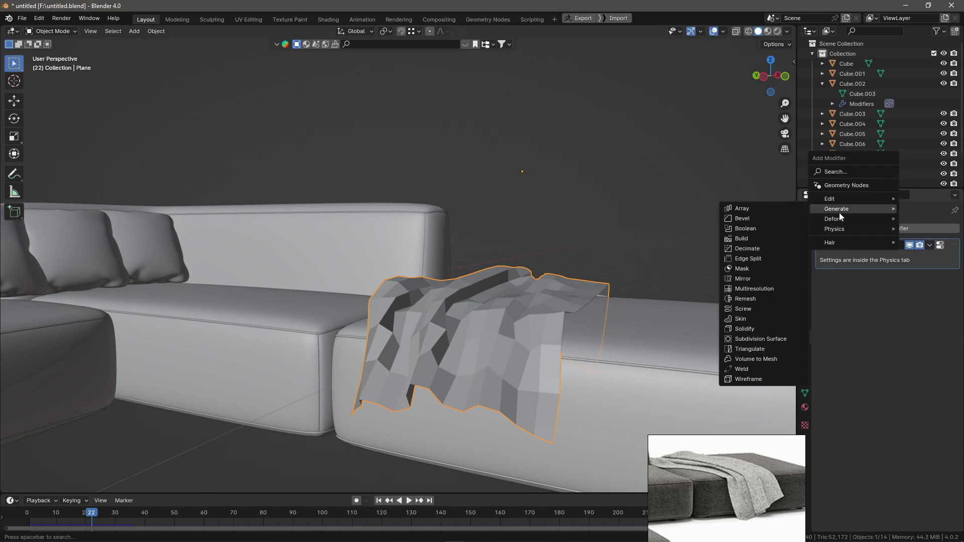
left_click(744, 338)
mouse_move(528, 352)
middle_mouse_down()
mouse_move(412, 373)
mouse_move(541, 355)
middle_mouse_up()
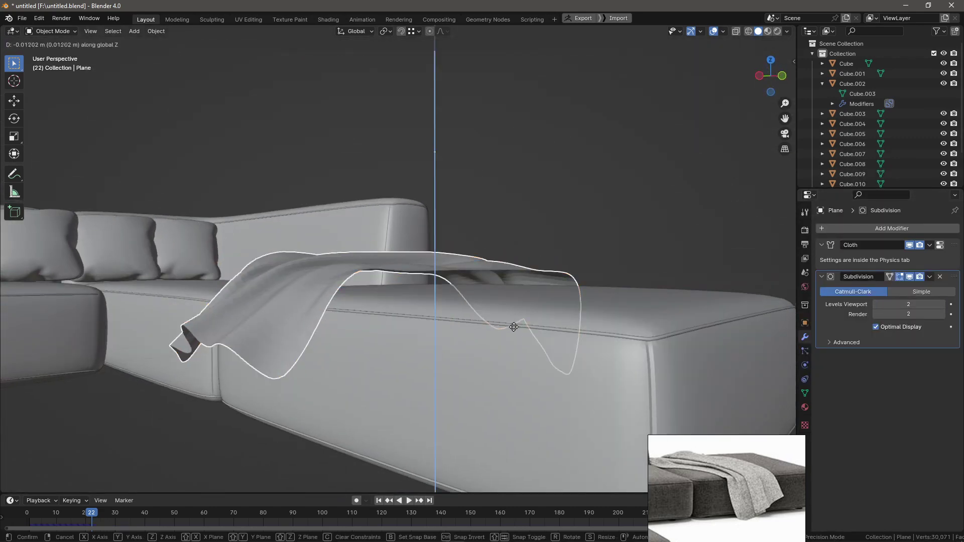
scroll(939, 306, "down", 1, "ctrl")
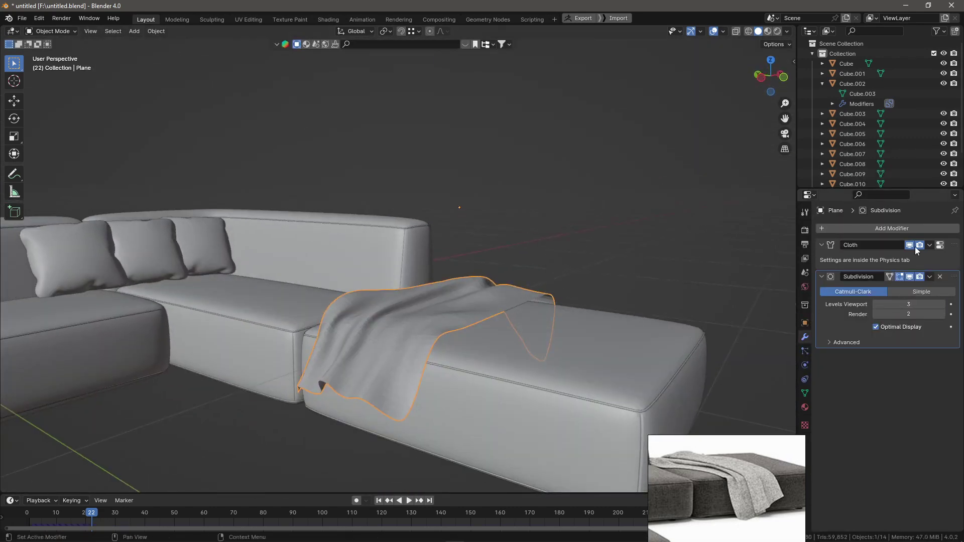
key("z")
- Add a Solidify modifier with 0.02 m thickness and move it above Subdivision
left_click(505, 366)
middle_click_drag(484, 370, 628, 352)
left_click(923, 232)
left_click(787, 352)
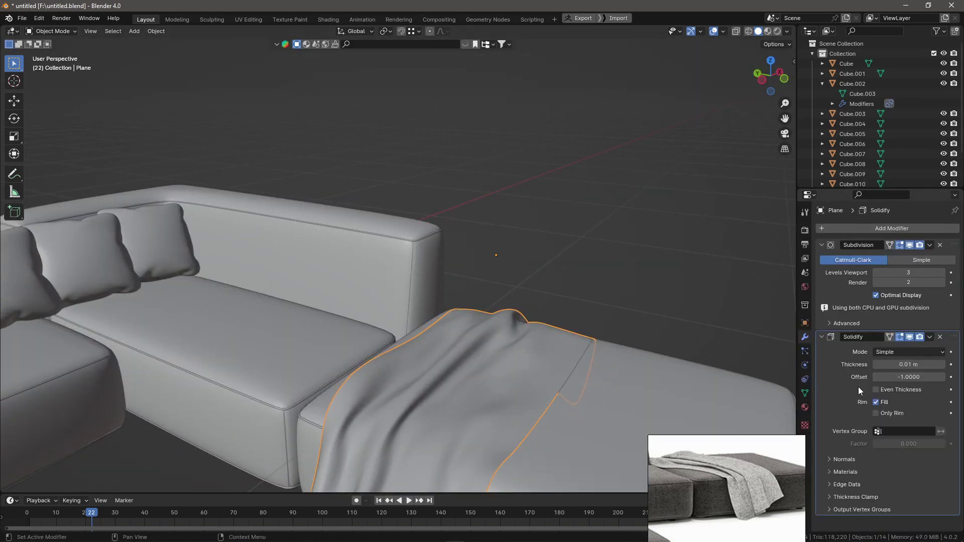
key("Return")
middle_click_drag(628, 301, 528, 288)
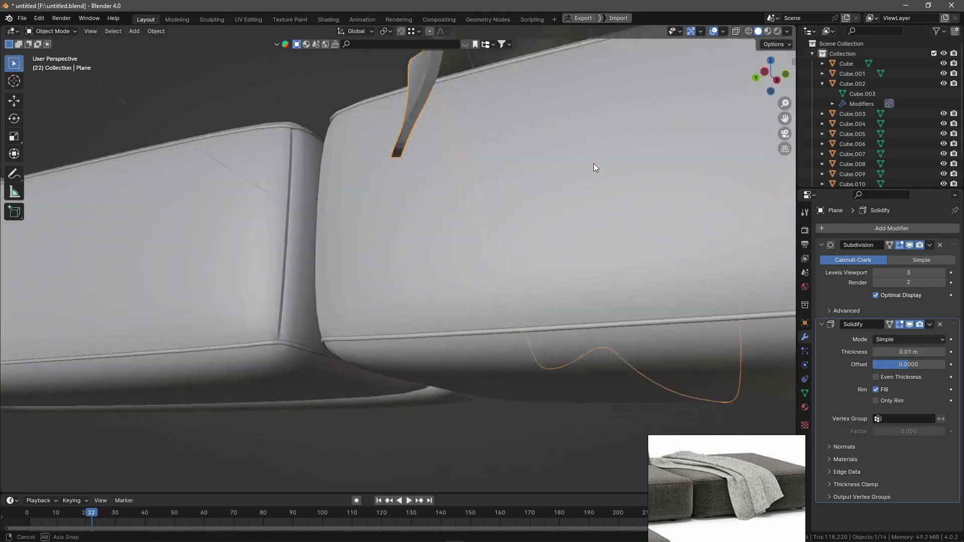
left_click_drag(953, 324, 953, 241)
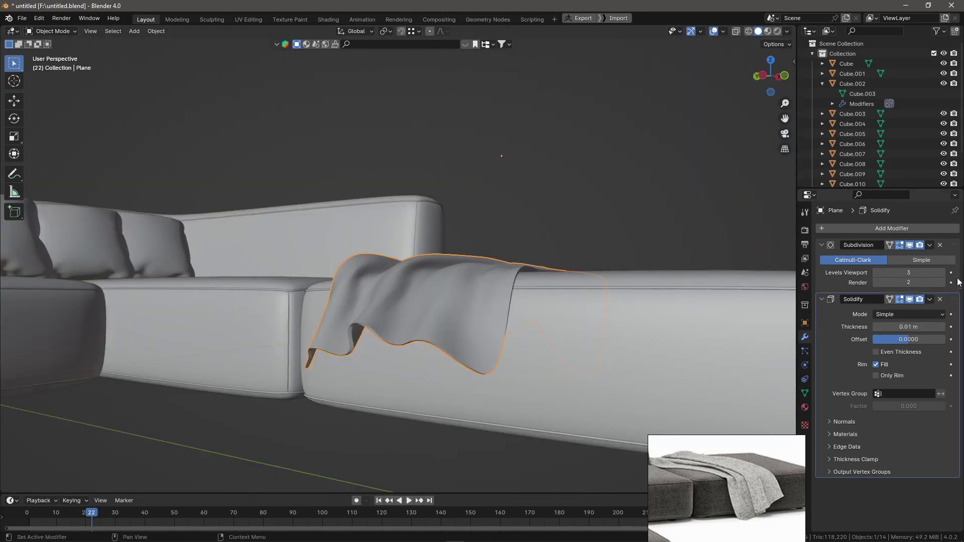
middle_click_drag(594, 164, 430, 342)
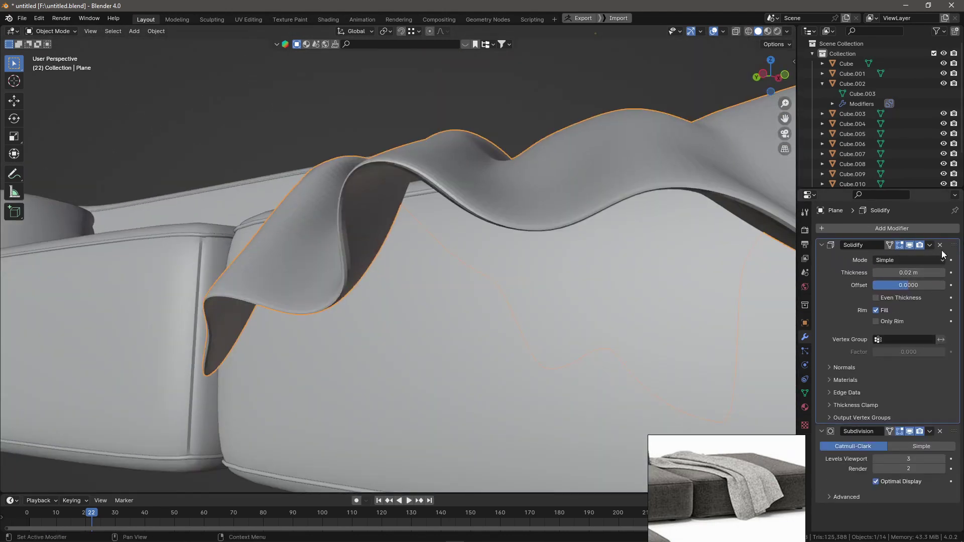
- Apply all modifiers to the blanket mesh and deselect it
key("ctrl+a")
scroll(490, 308, "down", 5)
mouse_move(490, 307)
middle_mouse_down()
mouse_move(522, 358)
mouse_move(466, 363)
mouse_move(161, 147)
middle_mouse_up()
left_click(522, 370)
- Add a point light raised above the sofa and arrange lights around it in top view
left_click(170, 164)
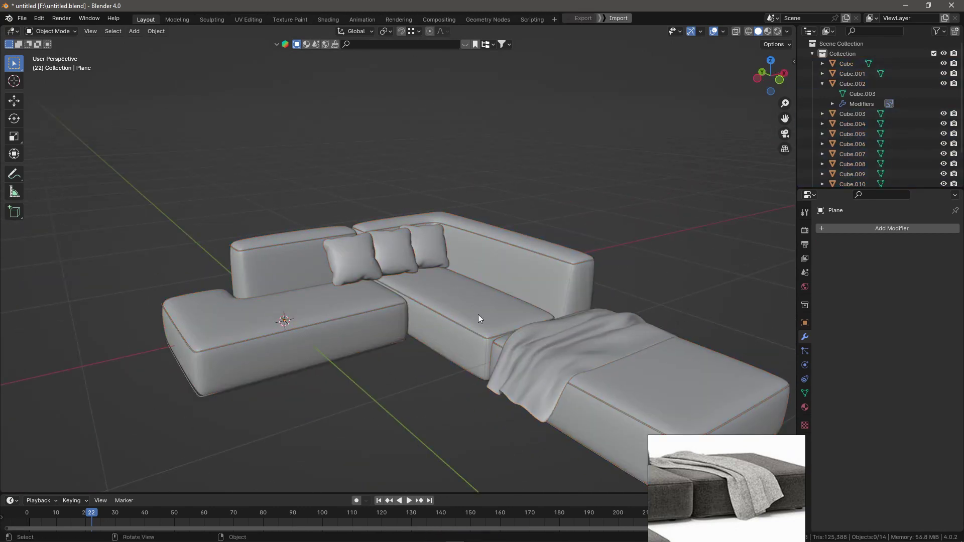
scroll(478, 315, "down", 3)
scroll(434, 347, "down", 2)
key("shift+a")
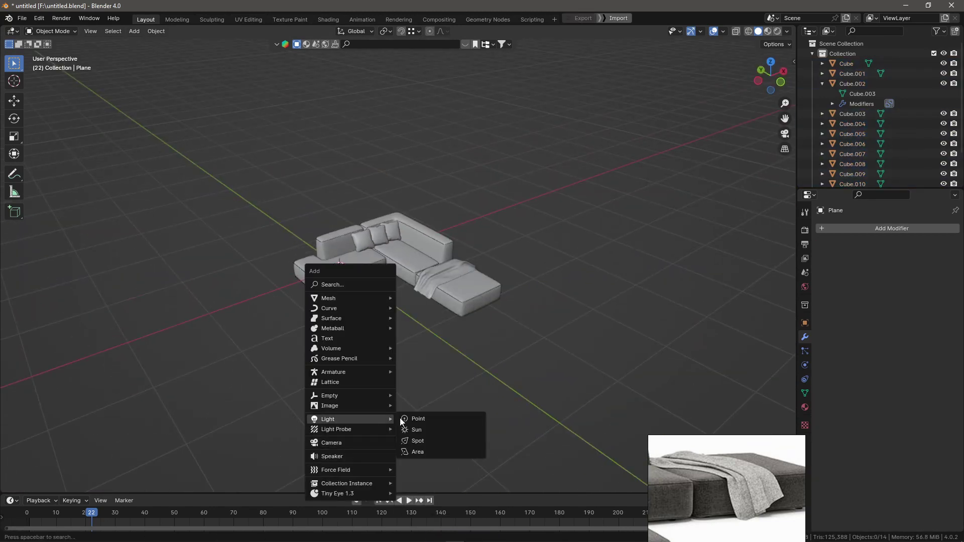
left_click(417, 419)
key("g")
key("z")
left_click(363, 240)
key("KP_7")
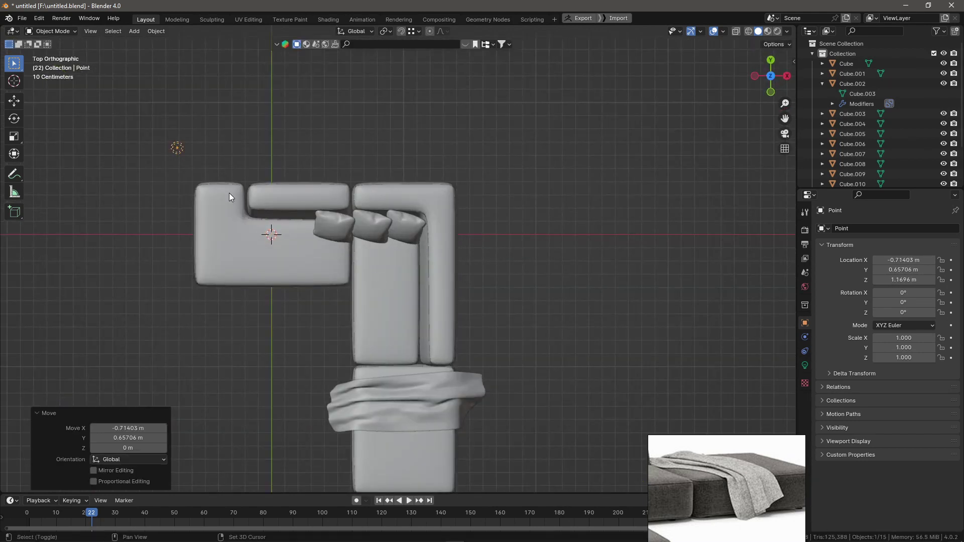
left_click(805, 366)
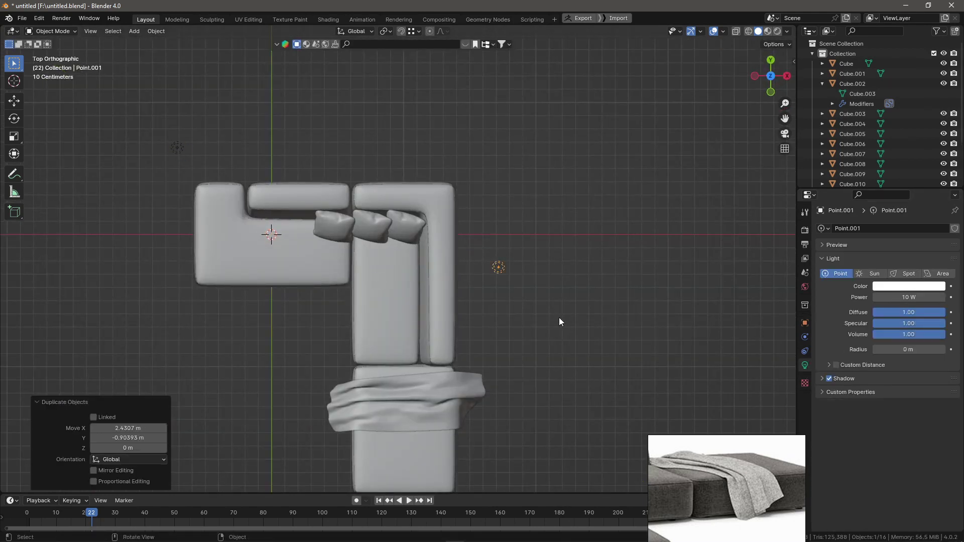
left_click(498, 267, "shift")
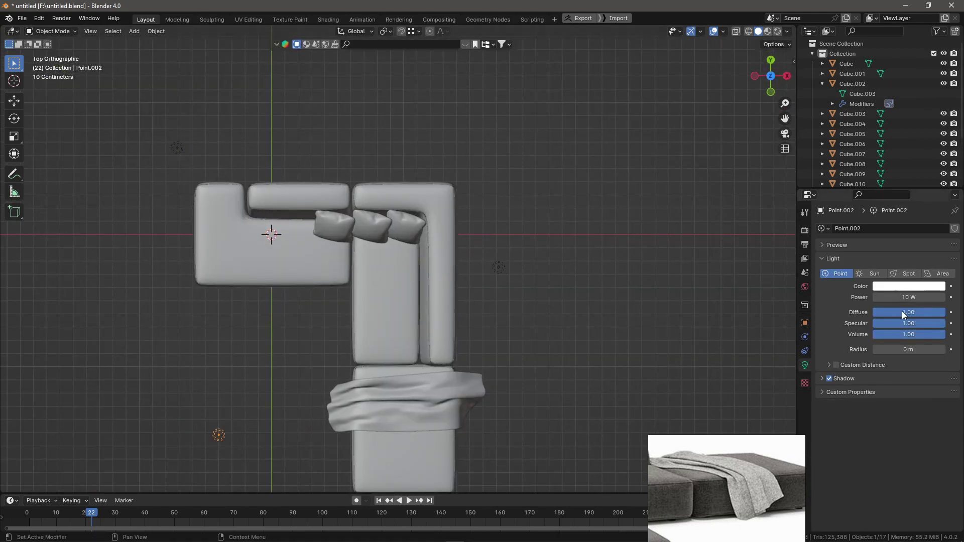
middle_click_drag(462, 411, 390, 369)
- Add a camera, move it along Y and view through it
key("shift+a")
left_click(390, 397)
key("g")
key("y")
left_click(25, 44)
key("KP_0")
- Raise the camera vertically to frame the sofa and switch to Rendered shading
key("g")
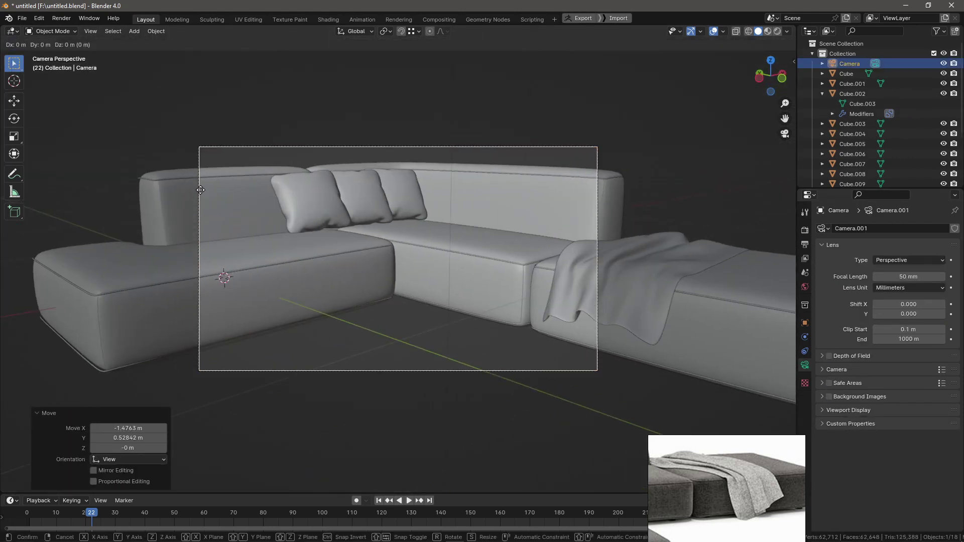
key("shift+z")
key("z")
key("Return")
left_click(778, 31)
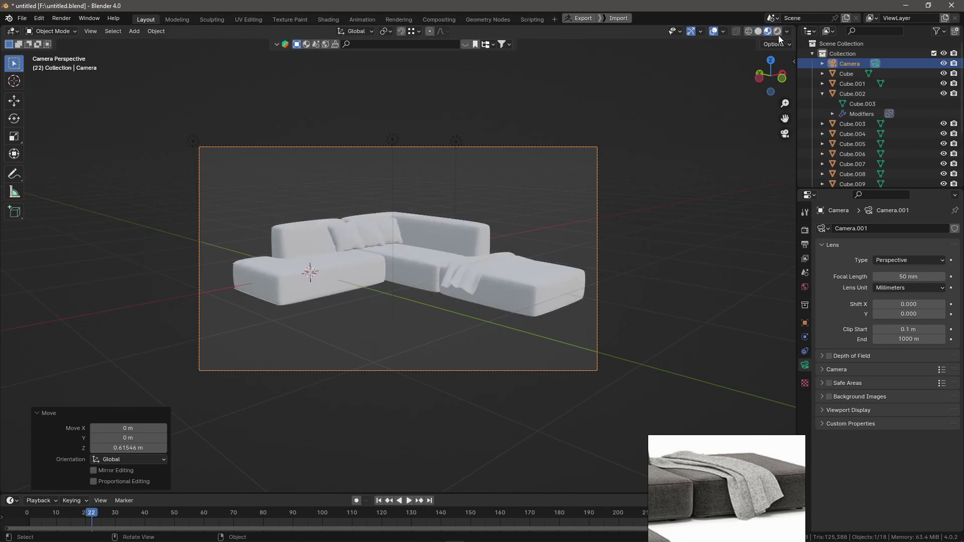
scroll(526, 244, "up", 3)
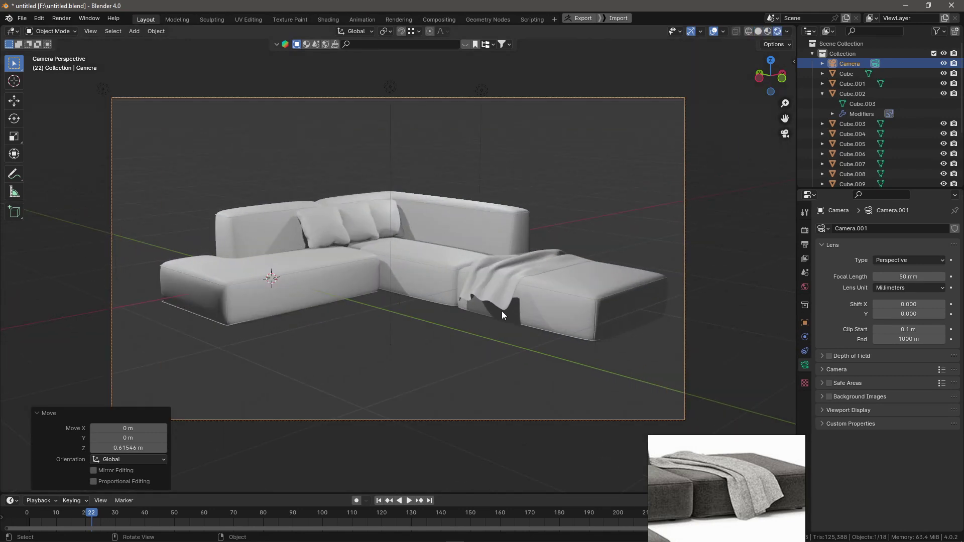
- Dim the overhead point light to about 20 W and save untitled.blend
left_click(392, 86)
left_click_drag(908, 297, 884, 297)
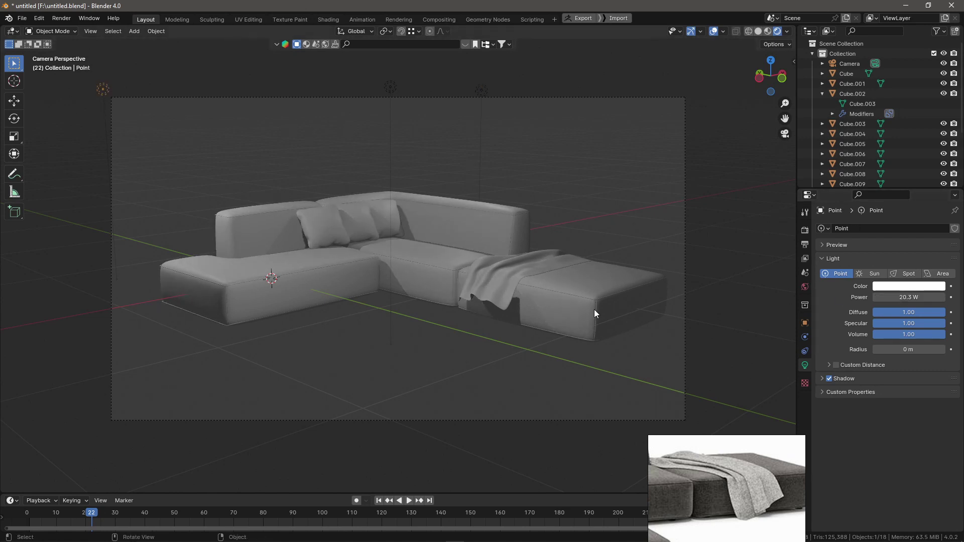
left_click(548, 315)
middle_click_drag(548, 315, 367, 198)
key("ctrl+s")
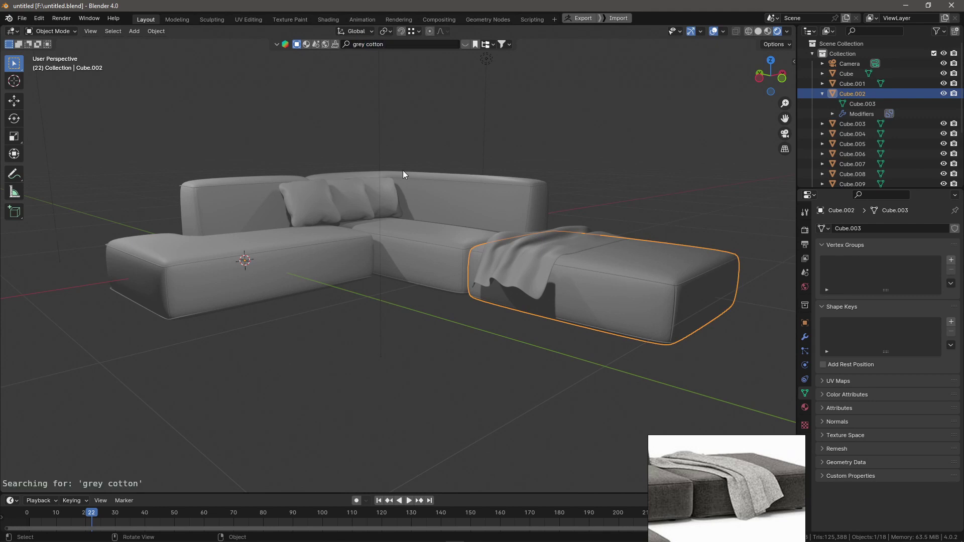
- Search BlenderKit materials for cotton, drop black knitted cotton onto the left seat, and save
left_click(389, 45)
mouse_move(207, 108)
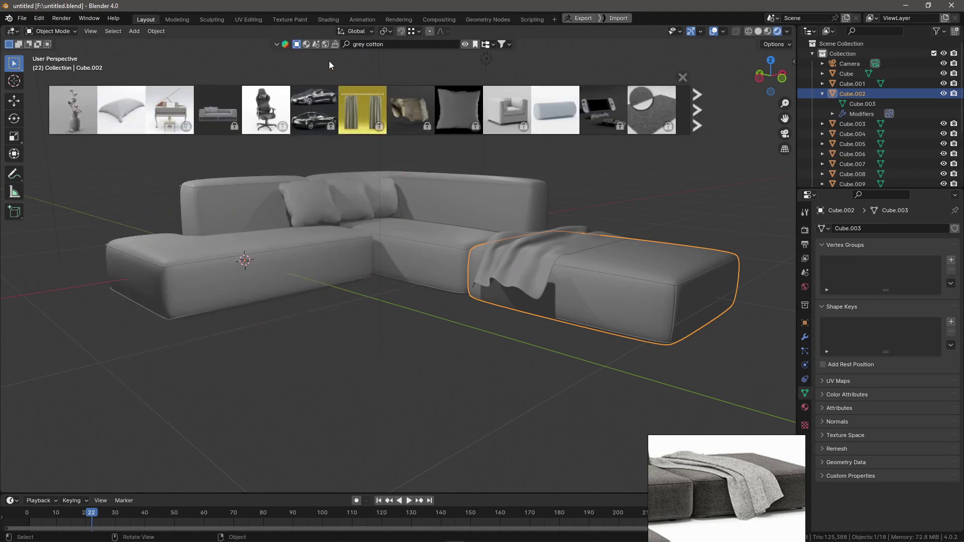
left_click(306, 45)
left_click(392, 45)
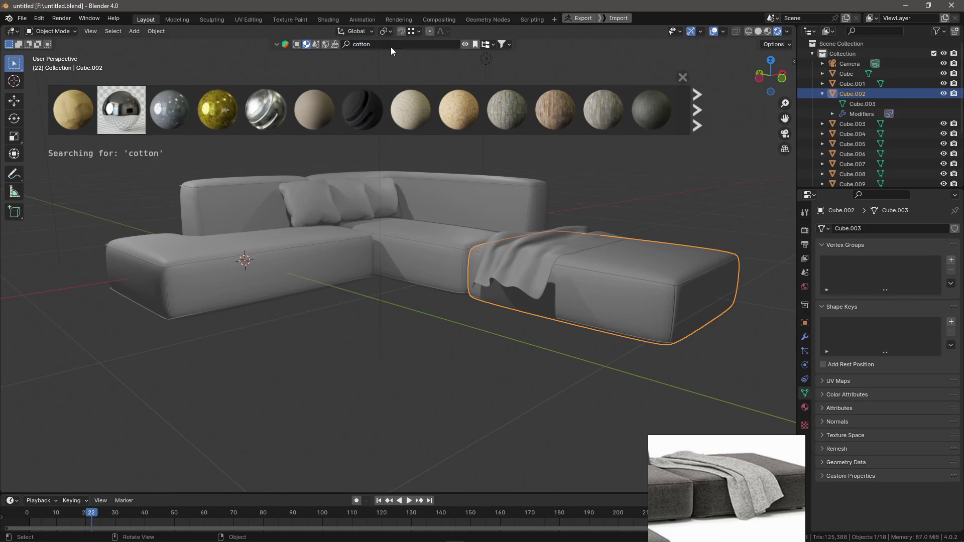
left_click_drag(266, 113, 213, 272)
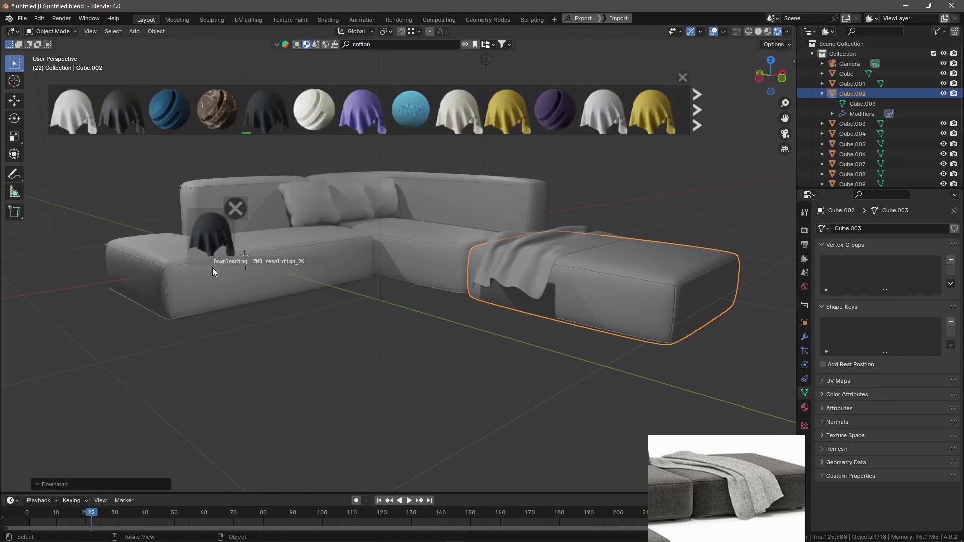
key("KP_0")
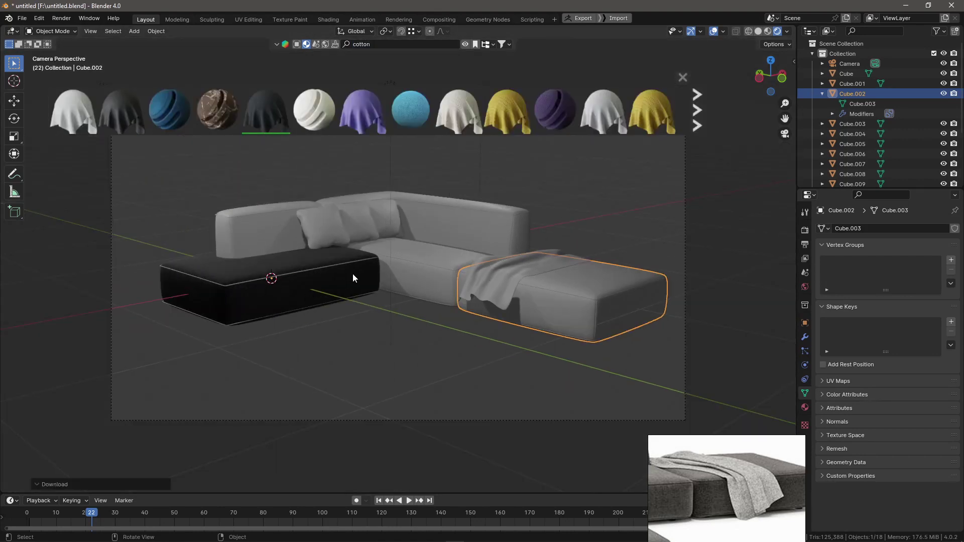
key("ctrl+s")
- Preview materials in the viewport and assign black knitted cotton to the middle seat
left_click(767, 32)
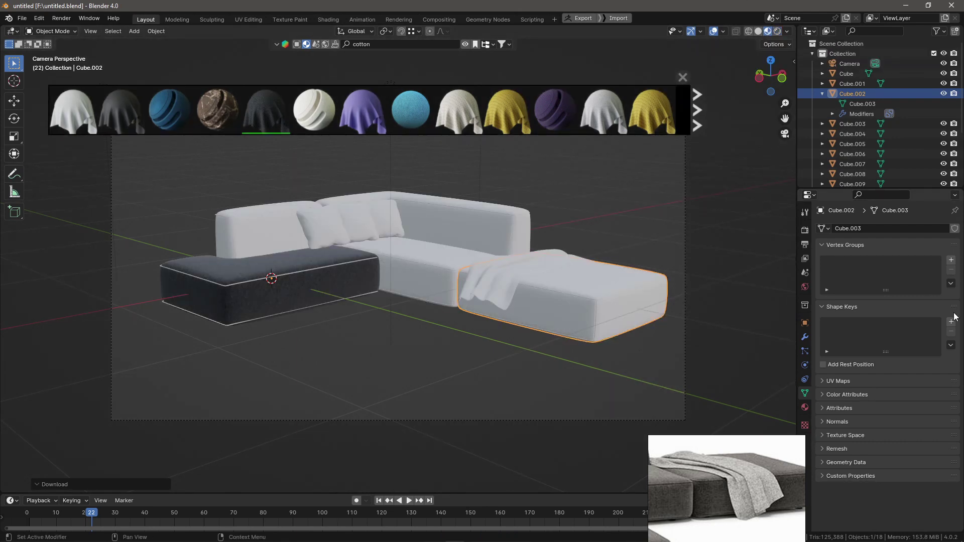
scroll(293, 344, "up", 2)
scroll(186, 313, "up", 3)
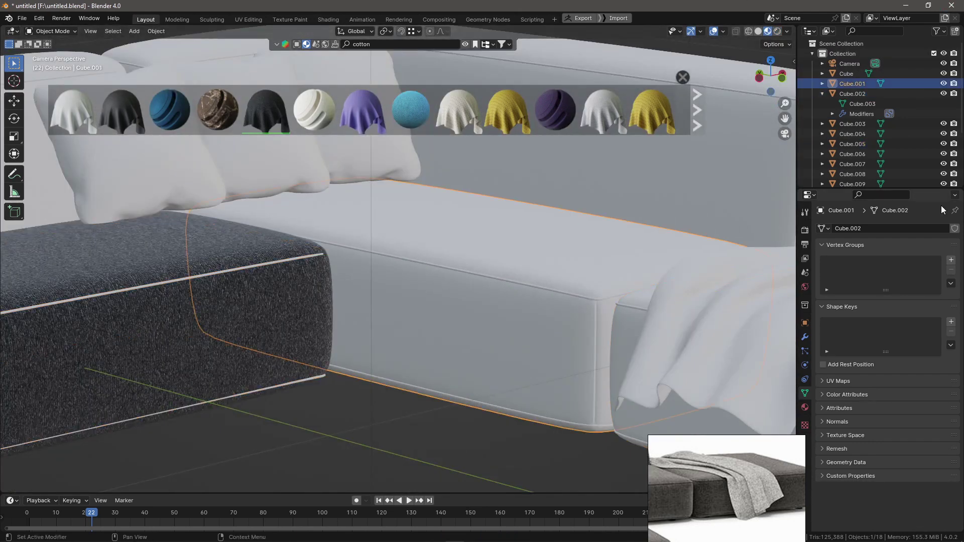
left_click(805, 408)
left_click(823, 272)
left_click(879, 296)
scroll(420, 320, "down", 5)
left_click(647, 333)
- Give the left backrest the black knitted cotton material
left_click(824, 271)
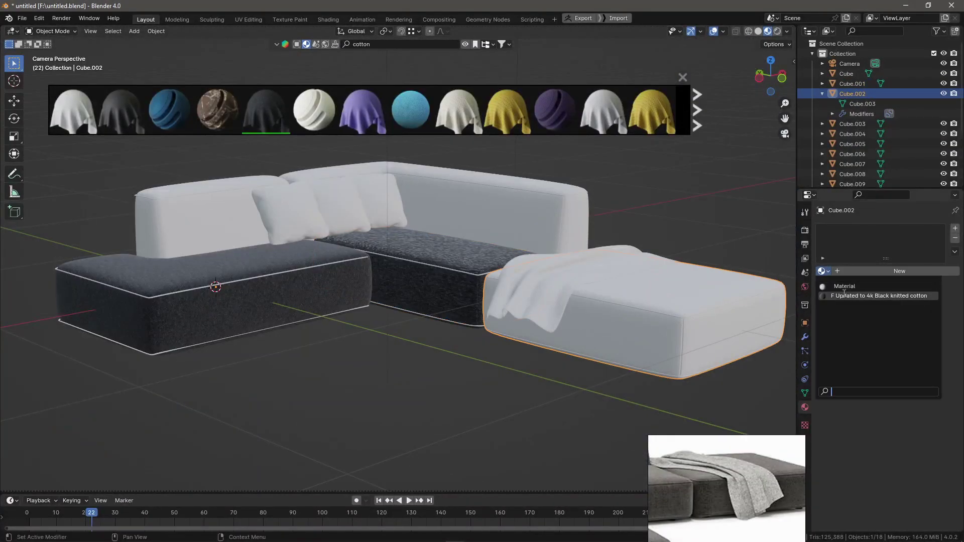
scroll(506, 176, "up", 3)
left_click(506, 176)
middle_click_drag(492, 281, 524, 260)
scroll(544, 202, "up", 4)
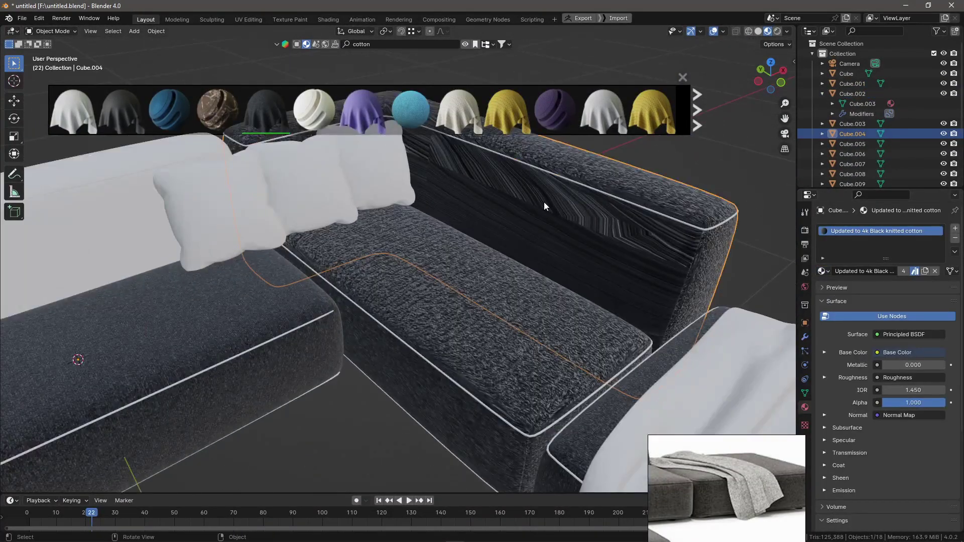
left_click(544, 202)
left_click(854, 296)
scroll(187, 258, "down", 5)
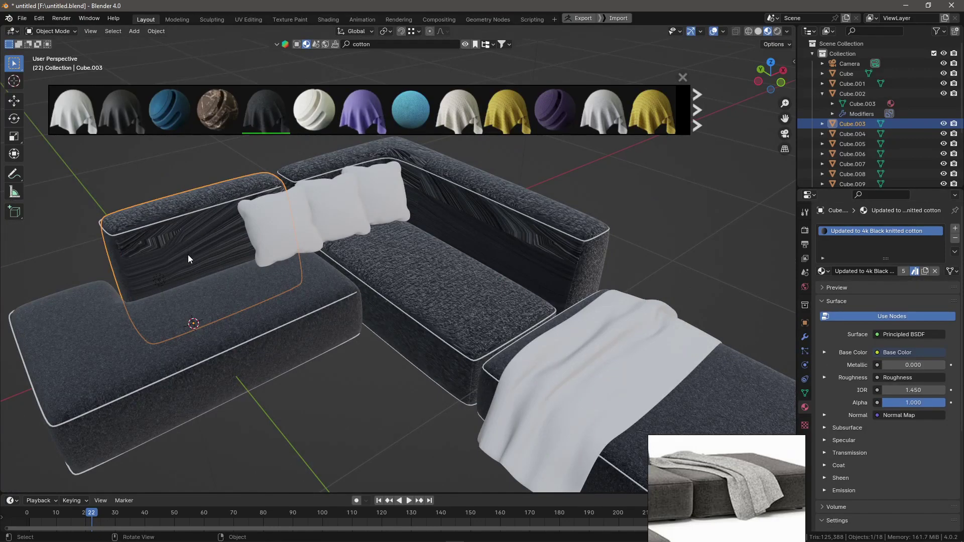
- Isolate the selected sofa piece and enter Edit Mode on its mesh
key("KP_Divide")
key("Tab")
scroll(209, 204, "up", 3)
- Switch to edge select and orbit around the mesh, checking the unwrap options
key("2")
mouse_move(275, 171)
middle_mouse_down()
mouse_move(366, 370)
mouse_move(365, 235)
mouse_move(431, 336)
mouse_move(548, 352)
mouse_move(435, 393)
mouse_move(544, 381)
mouse_move(382, 408)
mouse_move(441, 376)
middle_mouse_up()
mouse_move(489, 252)
middle_mouse_down()
mouse_move(579, 230)
mouse_move(433, 213)
mouse_move(541, 298)
mouse_move(513, 324)
mouse_move(447, 314)
middle_mouse_up()
left_click(270, 33)
mouse_move(352, 301)
middle_mouse_down()
mouse_move(378, 363)
mouse_move(301, 251)
middle_mouse_up()
- In UV Editing, isolate the cushion, select all and unwrap its UVs
left_click(249, 19)
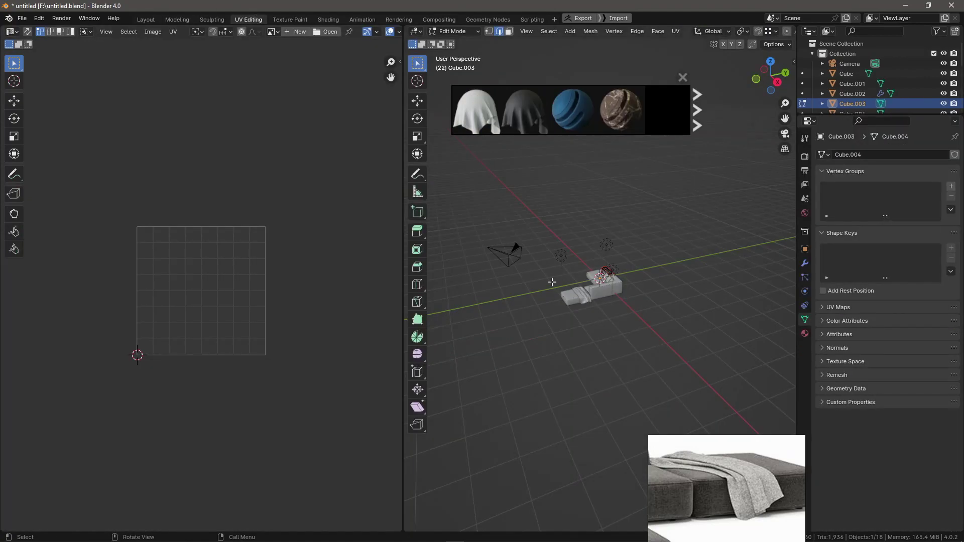
key("KP_Divide")
key("a")
right_click(517, 223)
left_click(676, 31)
left_click(688, 43)
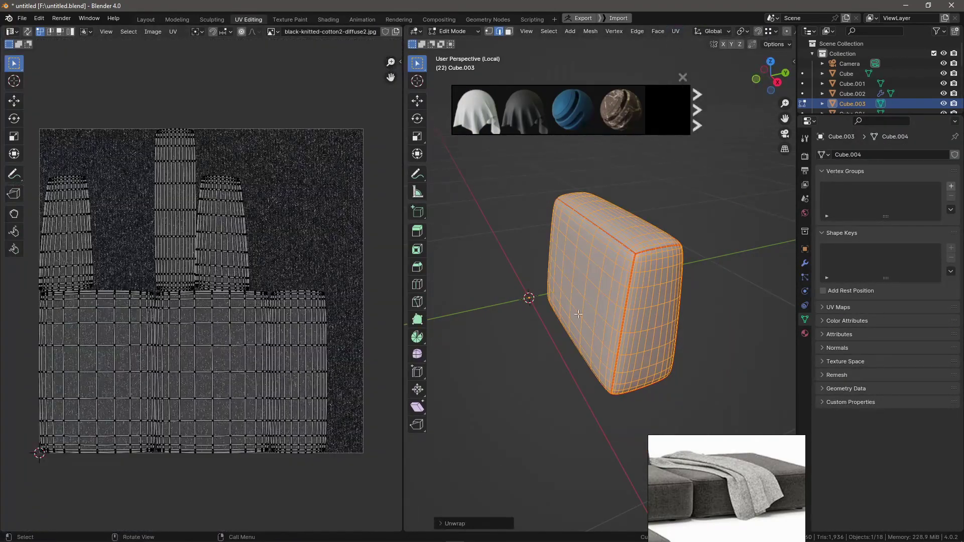
- Back in Layout, select another sofa piece, isolate it and enter Edit Mode
left_click(145, 19)
scroll(309, 303, "up", 5)
mouse_move(367, 297)
middle_mouse_down()
mouse_move(251, 348)
mouse_move(492, 271)
middle_mouse_up()
scroll(246, 324, "down", 5)
left_click(219, 361)
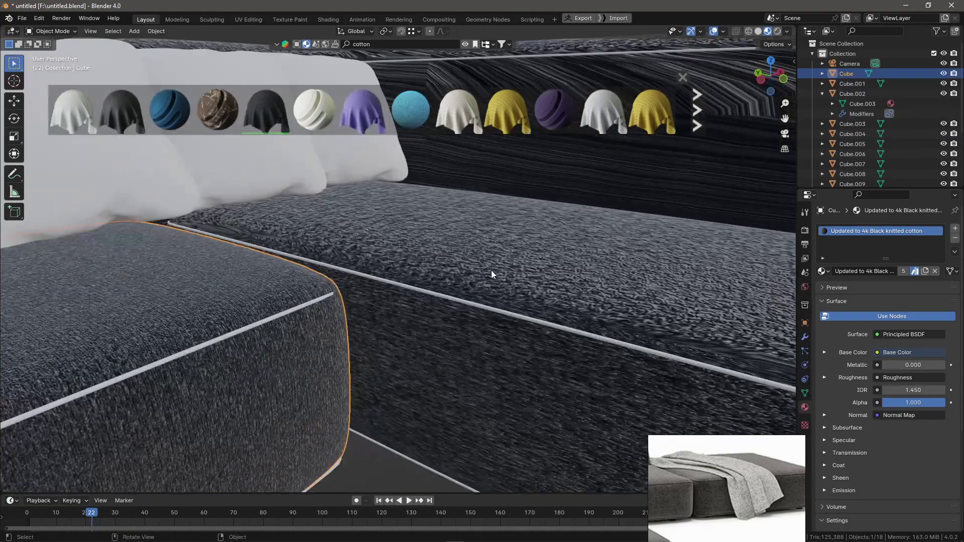
left_click(490, 270)
key("KP_Divide")
key("Tab")
- Scale all of the seat cushion's UV islands up by about 1.15 in UV Editing
left_click(249, 19)
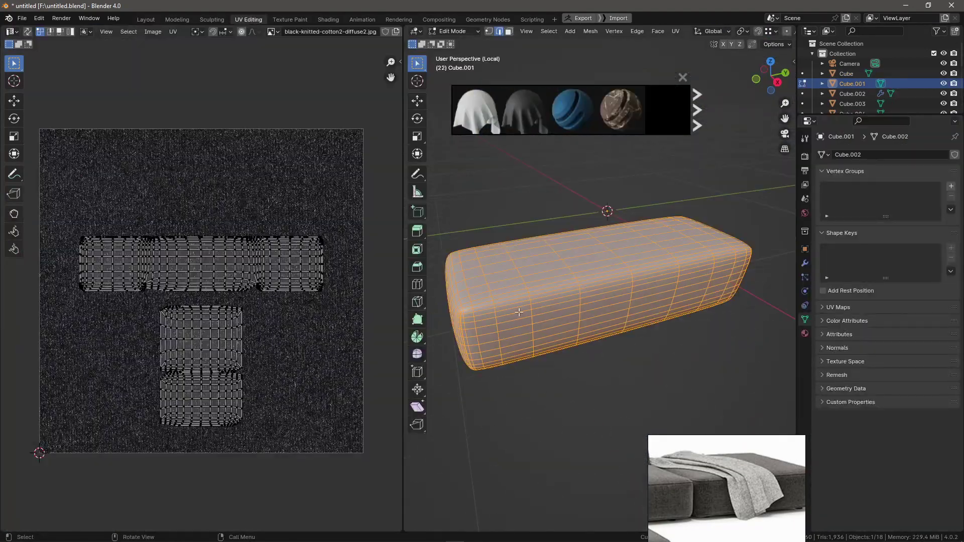
key("a")
key("s")
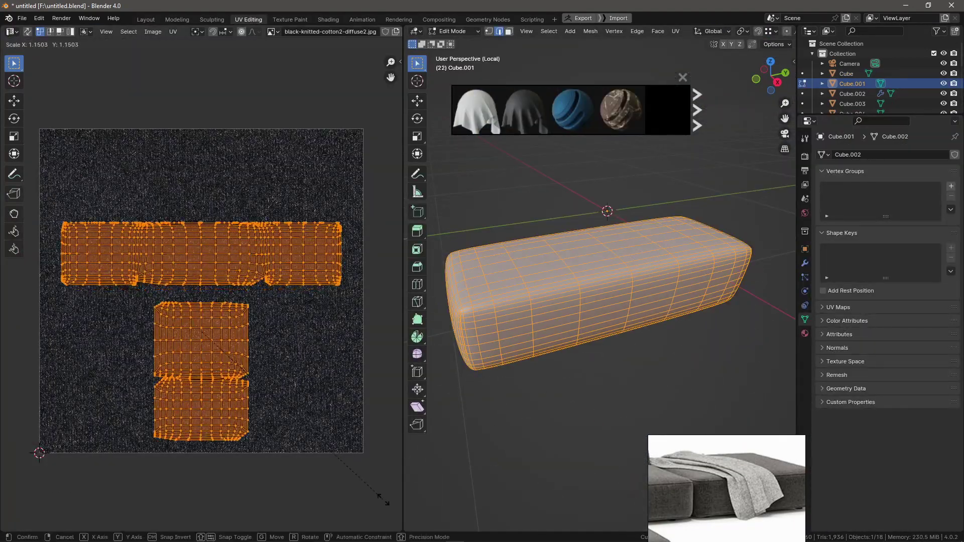
scroll(477, 320, "up", 3)
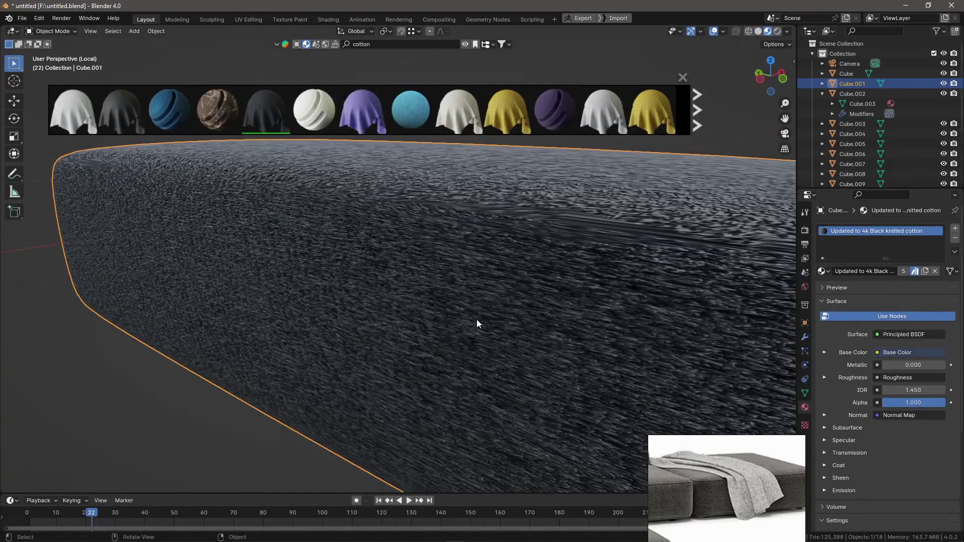
scroll(478, 319, "up", 3)
- Isolate the cushion in solid shading and orbit to inspect its corner edge
left_click(509, 298)
key("KP_Divide")
scroll(256, 220, "up", 4)
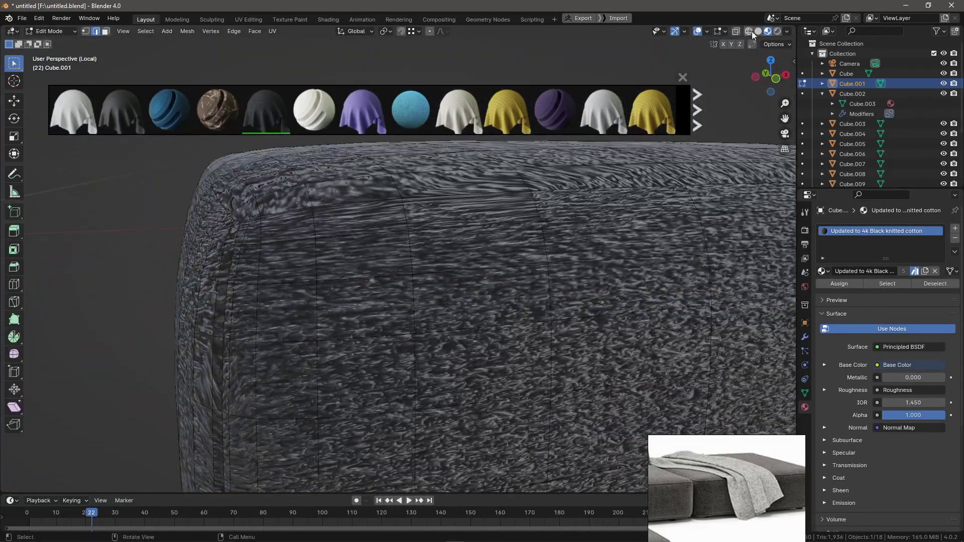
key("z")
scroll(239, 233, "down", 3)
mouse_move(239, 233)
middle_mouse_down()
mouse_move(514, 376)
mouse_move(572, 315)
mouse_move(342, 266)
mouse_move(313, 300)
mouse_move(662, 352)
mouse_move(519, 420)
mouse_move(503, 339)
mouse_move(487, 354)
mouse_move(291, 357)
mouse_move(360, 331)
middle_mouse_up()
- Mark the selected cushion edge loop as a seam, then exit Edit Mode and isolation
right_click(360, 332)
left_click(342, 421)
left_click(257, 23)
key("Tab")
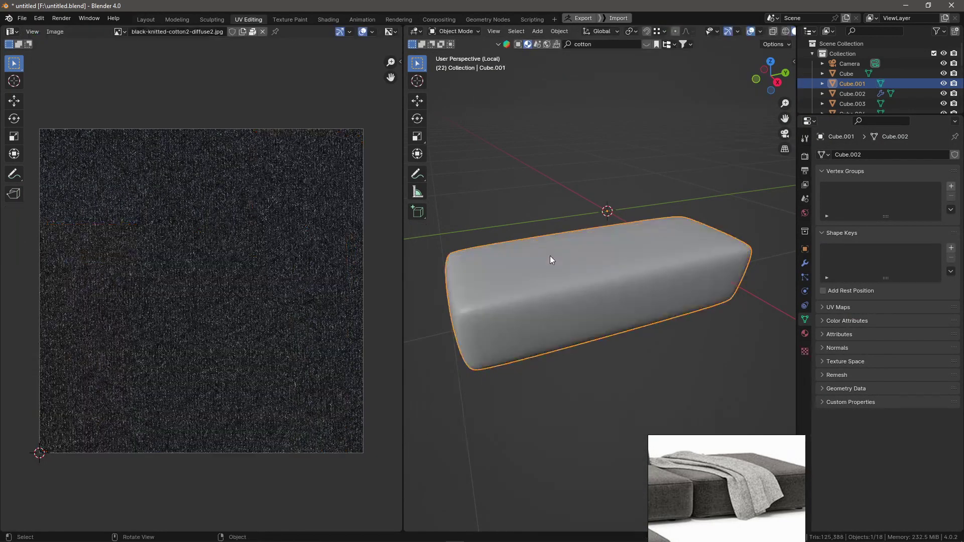
key("KP_Divide")
key("KP_Divide")
key("KP_Divide")
left_click(146, 19)
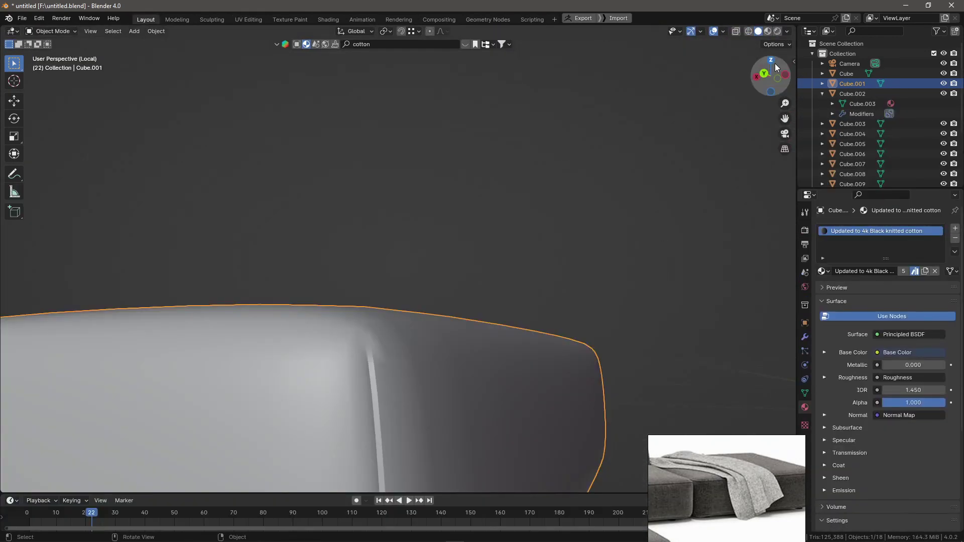
- Select the L-shaped backrest, enter Edit Mode with X-ray, and view the armrest from below
key("KP_Divide")
left_click(429, 391)
key("KP_Divide")
key("Tab")
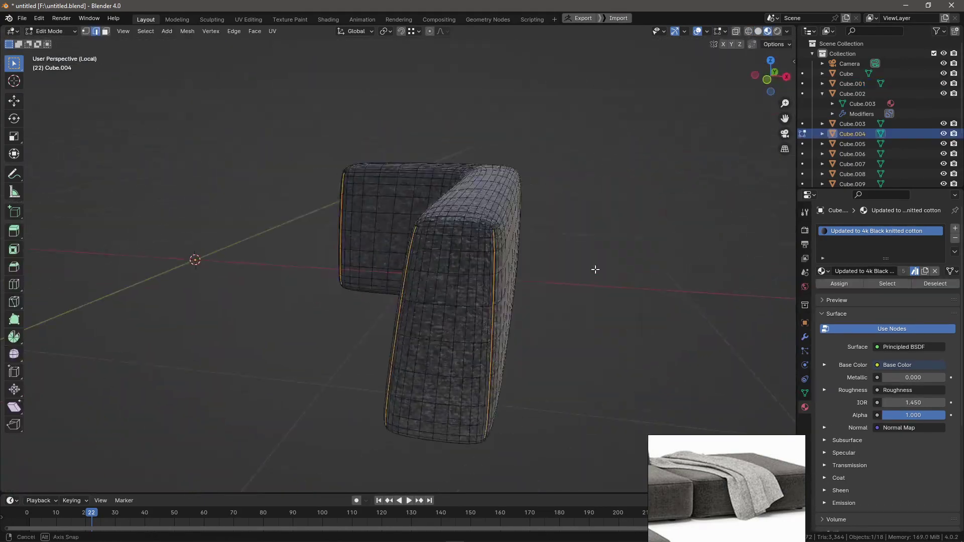
left_click(750, 31)
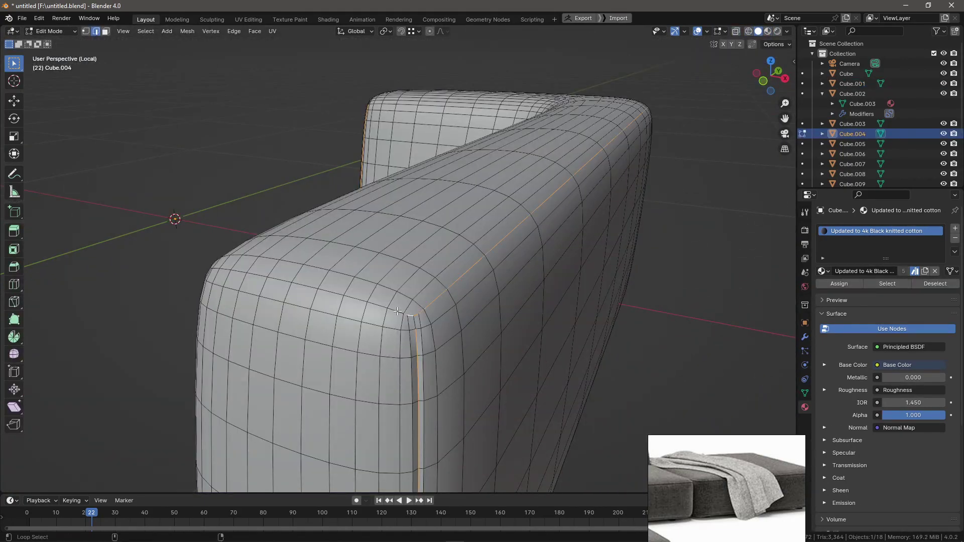
mouse_move(287, 352)
middle_mouse_down()
mouse_move(622, 175)
mouse_move(661, 333)
mouse_move(338, 151)
mouse_move(492, 326)
mouse_move(538, 276)
mouse_move(638, 317)
mouse_move(345, 333)
mouse_move(211, 171)
mouse_move(471, 350)
mouse_move(577, 344)
mouse_move(585, 311)
mouse_move(582, 325)
mouse_move(327, 428)
middle_mouse_up()
- Mark seams on the backrest's selected loops and bring up its UV layout
right_click(328, 428)
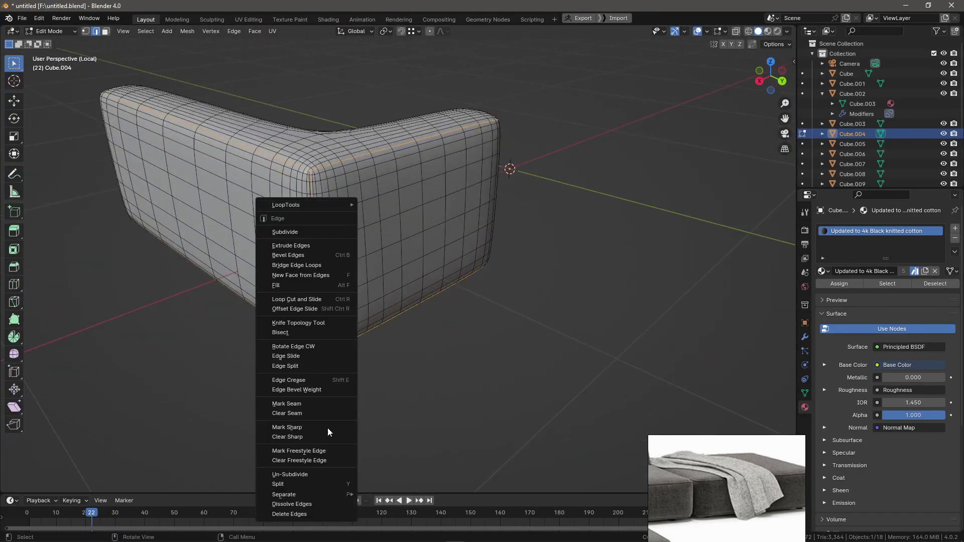
mouse_move(378, 309)
middle_mouse_down()
mouse_move(336, 218)
mouse_move(188, 219)
middle_mouse_up()
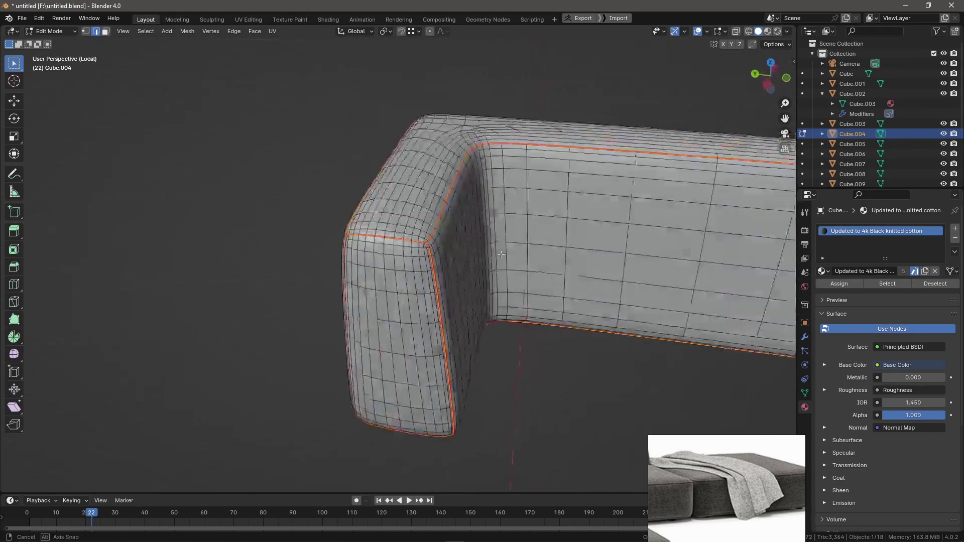
middle_click_drag(505, 223, 476, 267)
scroll(476, 266, "down", 3)
left_click(249, 19)
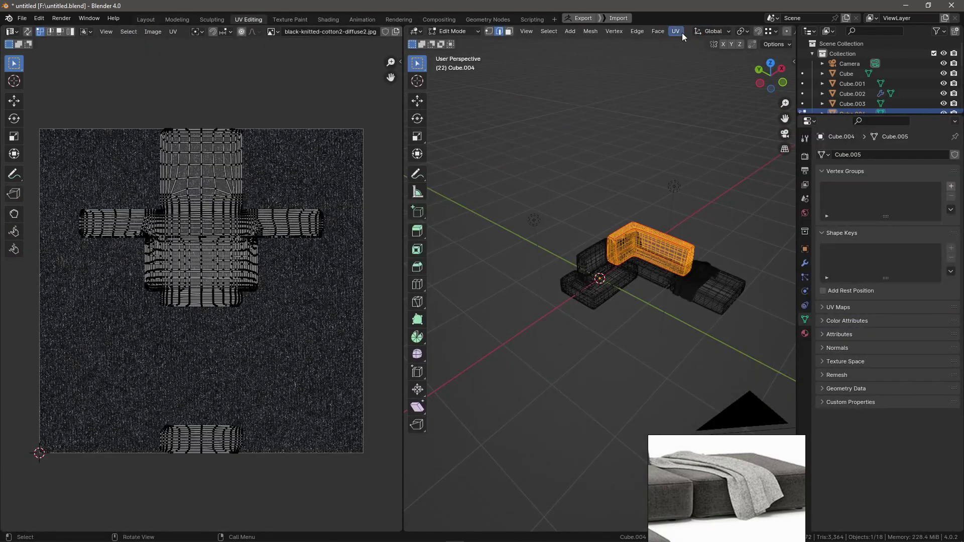
- Select the middle seat cushion and backrest together in Edit Mode within UV Editing
key("Tab")
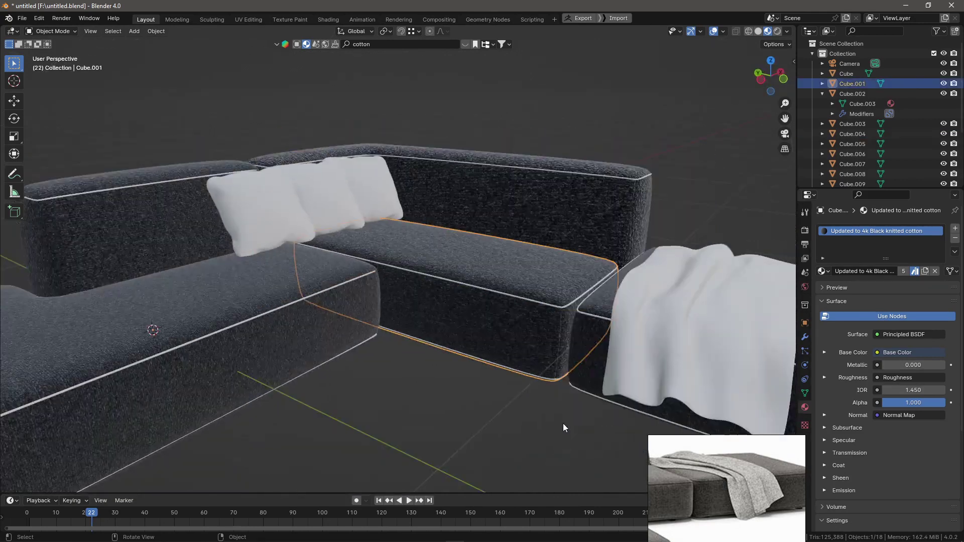
scroll(488, 437, "up", 5)
left_click(422, 337)
scroll(421, 334, "down", 5)
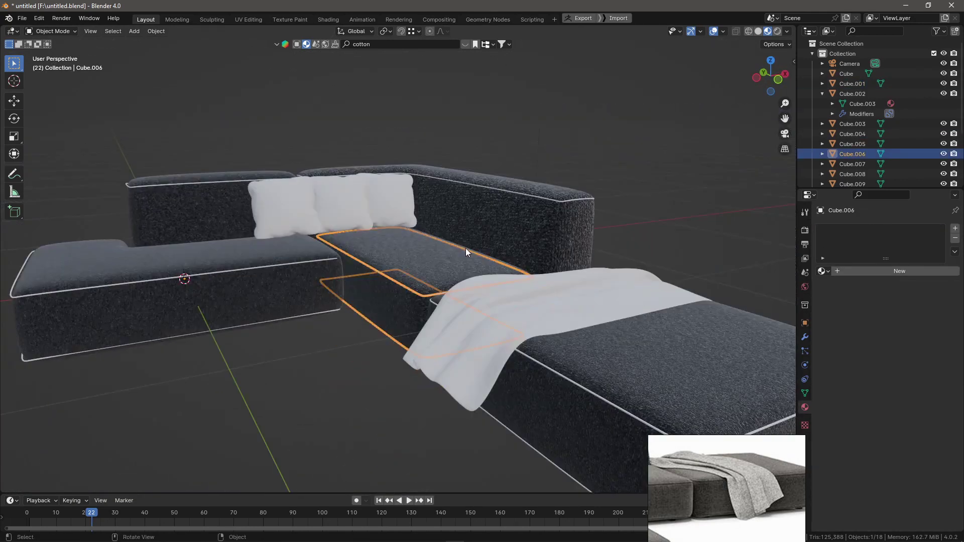
left_click(466, 248)
key("Tab")
left_click(249, 19)
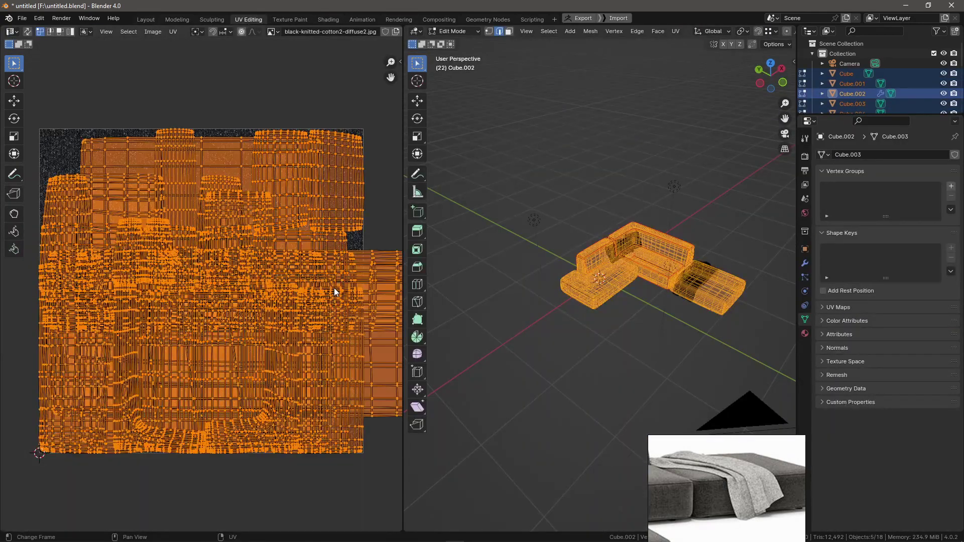
- Scale up the selected pieces' UV islands and preview the sofa with materials
key("s")
left_click(790, 34)
scroll(601, 281, "up", 5)
scroll(704, 31, "down", 3)
left_click(768, 31)
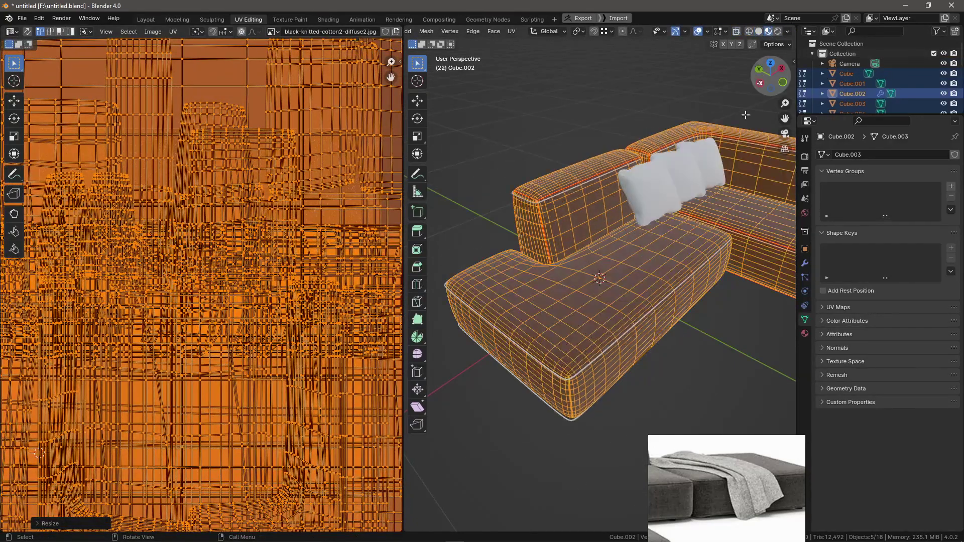
scroll(600, 281, "up", 4)
scroll(600, 282, "up", 3)
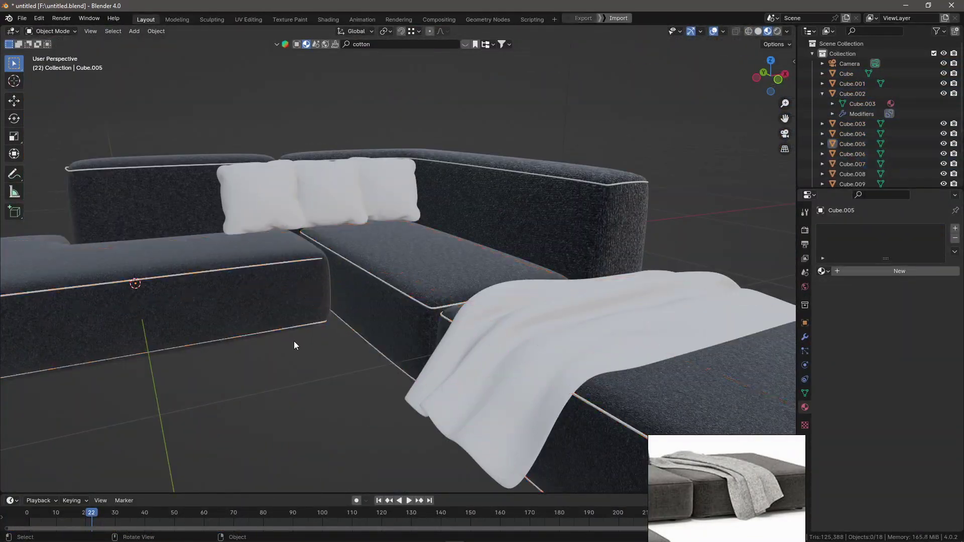
scroll(295, 345, "down", 2)
- Nudge a sofa piece about 0.019 m along the X axis
left_click(259, 267)
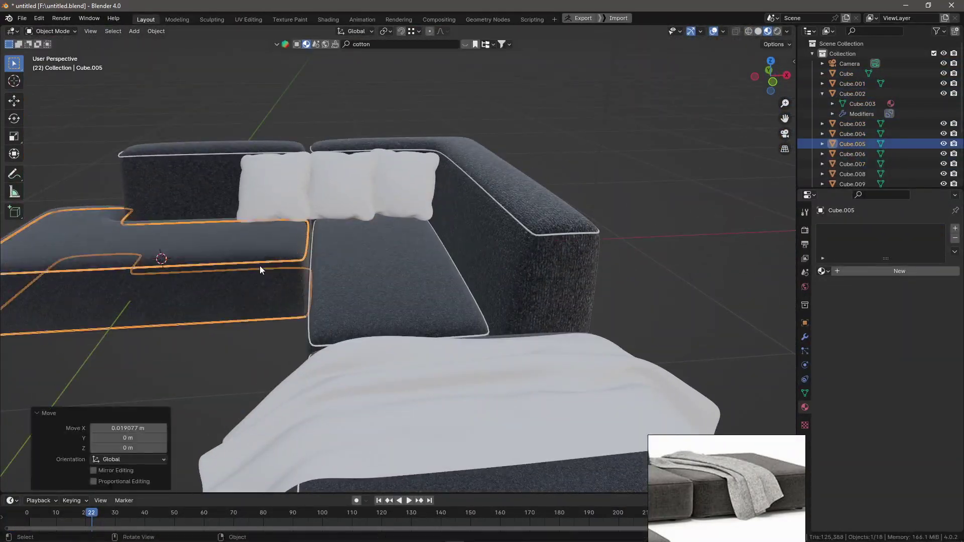
scroll(450, 317, "up", 3)
middle_click_drag(450, 316, 332, 149)
left_click(332, 148)
key("g")
left_click(273, 73)
key("ctrl+z")
key("g")
key("x")
- Clear the selection and orbit the sofa, adding the sofa back to inspect from behind
left_click(268, 155)
scroll(279, 158, "down", 2)
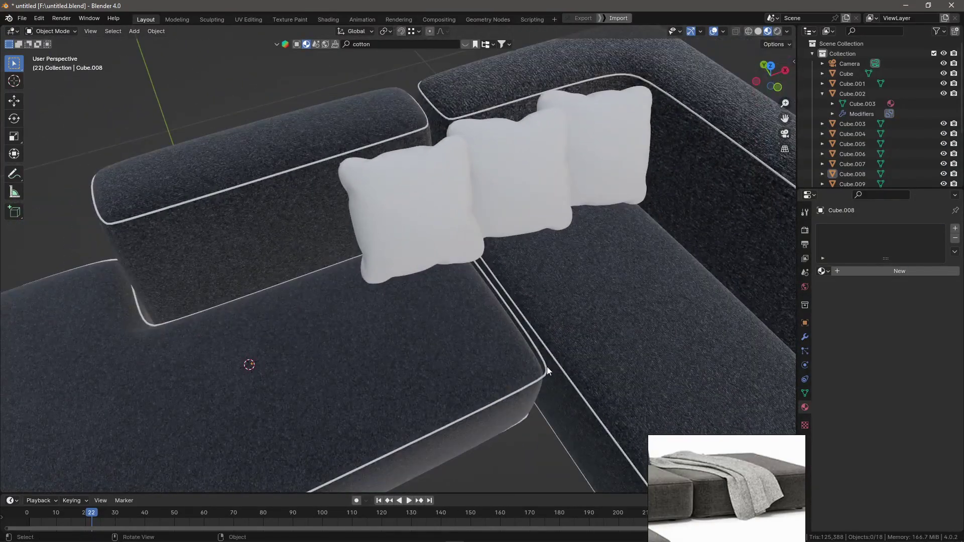
mouse_move(547, 367)
middle_mouse_down()
mouse_move(491, 406)
mouse_move(558, 366)
middle_mouse_up()
scroll(557, 366, "down", 3)
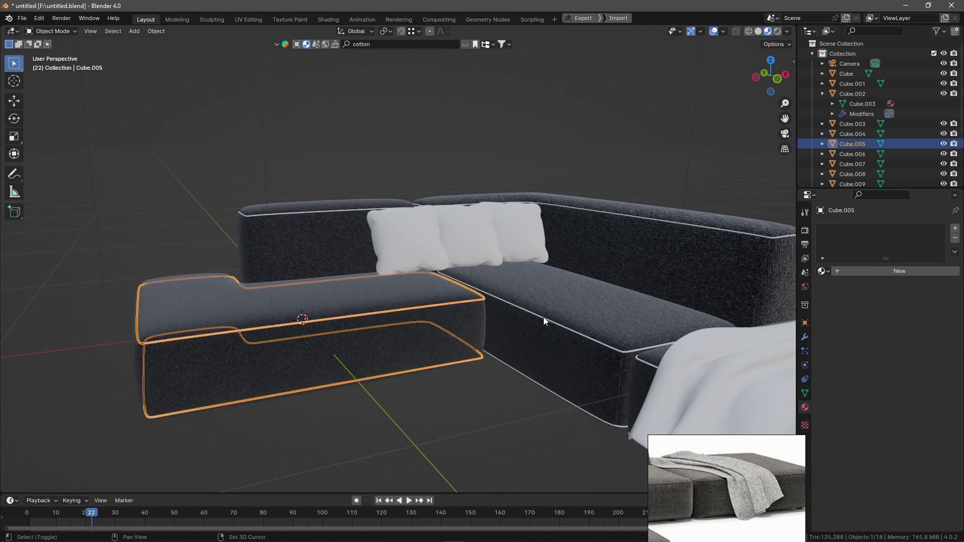
left_click(680, 224, "shift")
mouse_move(680, 224)
middle_mouse_down()
mouse_move(256, 350)
mouse_move(297, 364)
middle_mouse_up()
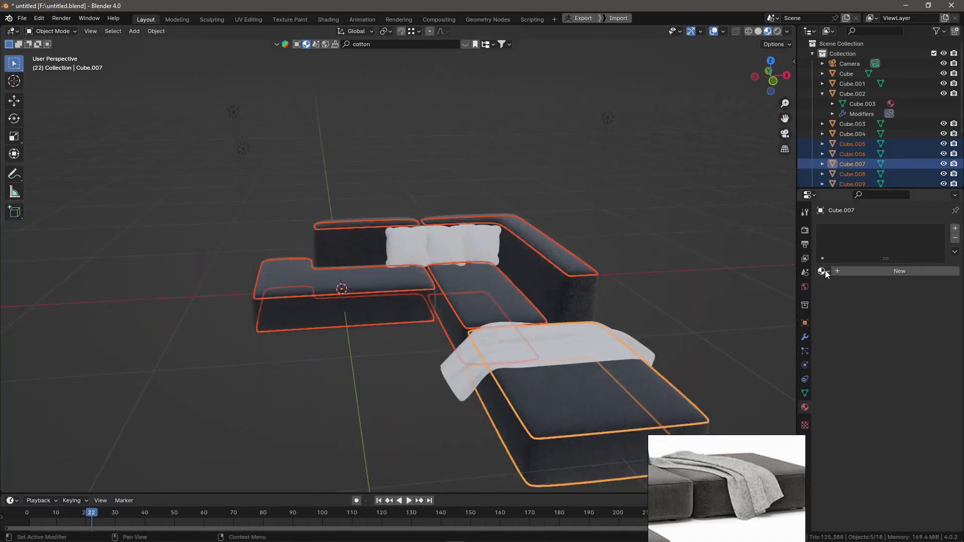
- Select the seat's piping strip Cube.005 in Edit Mode and box-select a short section
scroll(571, 327, "up", 2)
left_click(498, 358)
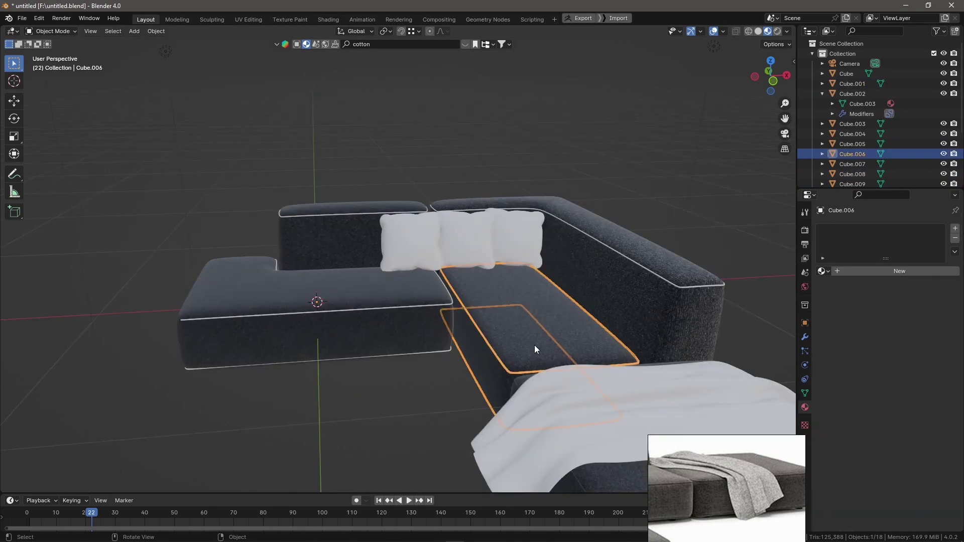
left_click(822, 271)
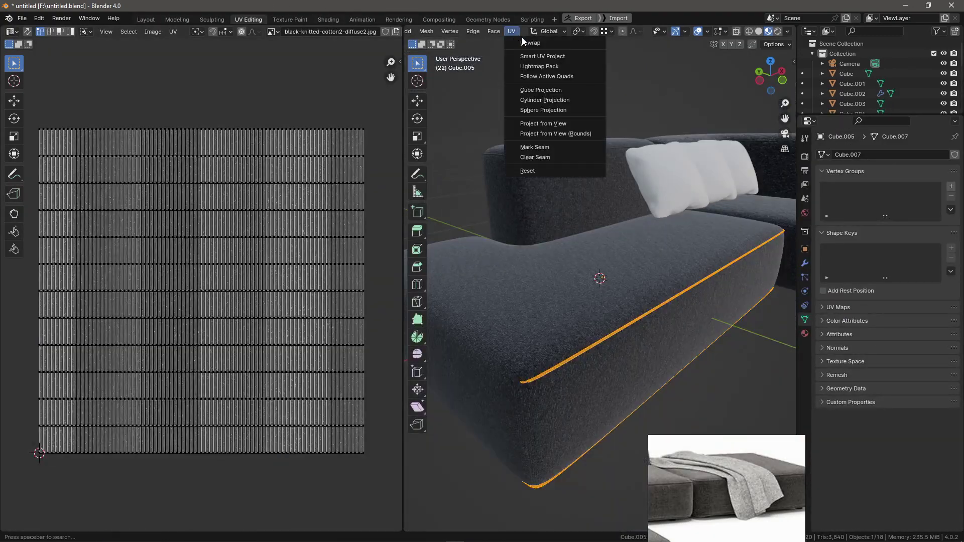
left_click(487, 275)
key("Tab")
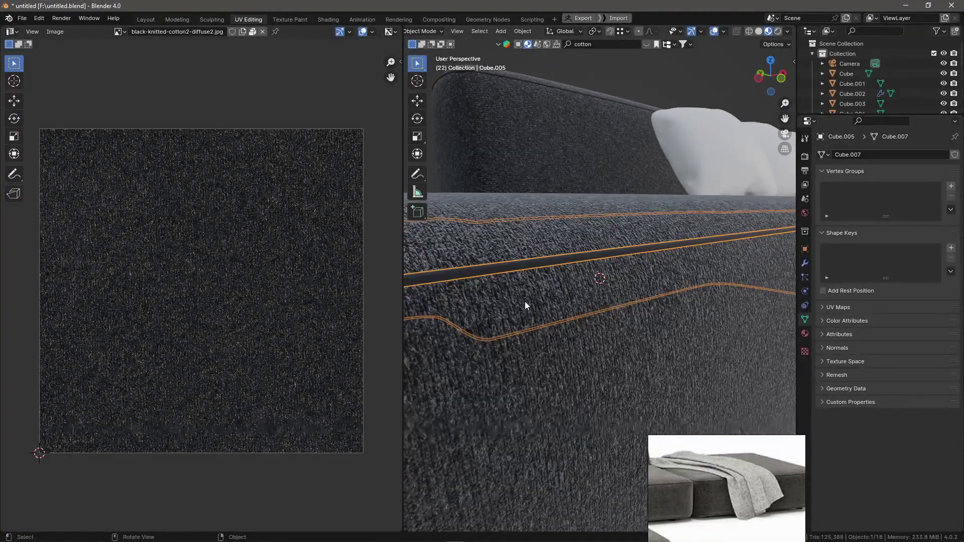
key("Tab")
left_click_drag(563, 244, 601, 282)
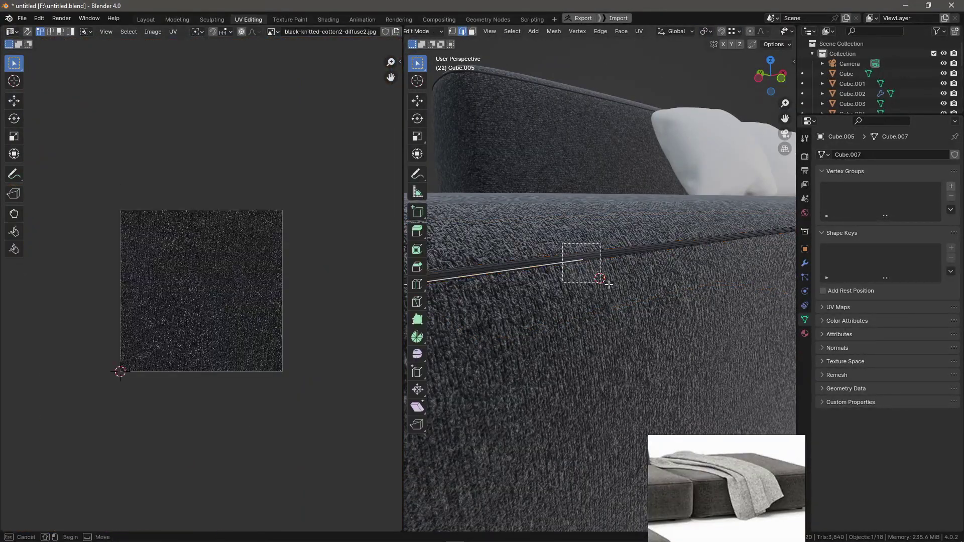
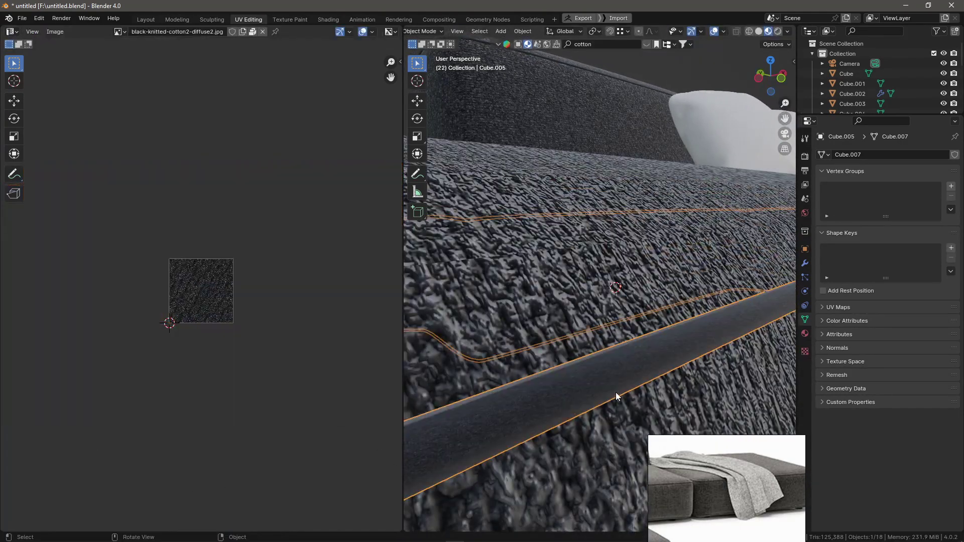
- In Edit Mode on Cube.005, rescale the UVs and stretch them along Y
key("Tab")
key("s")
key("ctrl+z")
key("ctrl+shift+z")
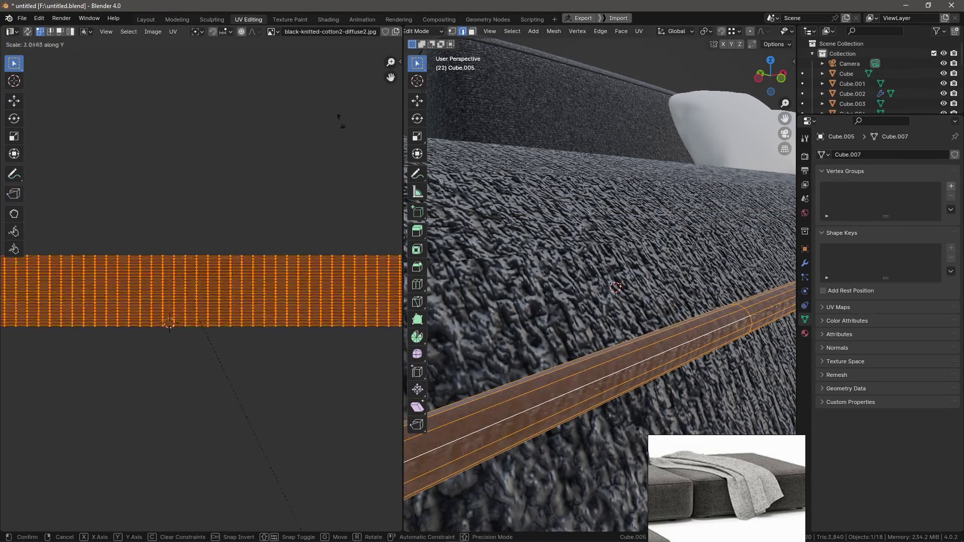
middle_click_drag(535, 285, 582, 286)
key("s")
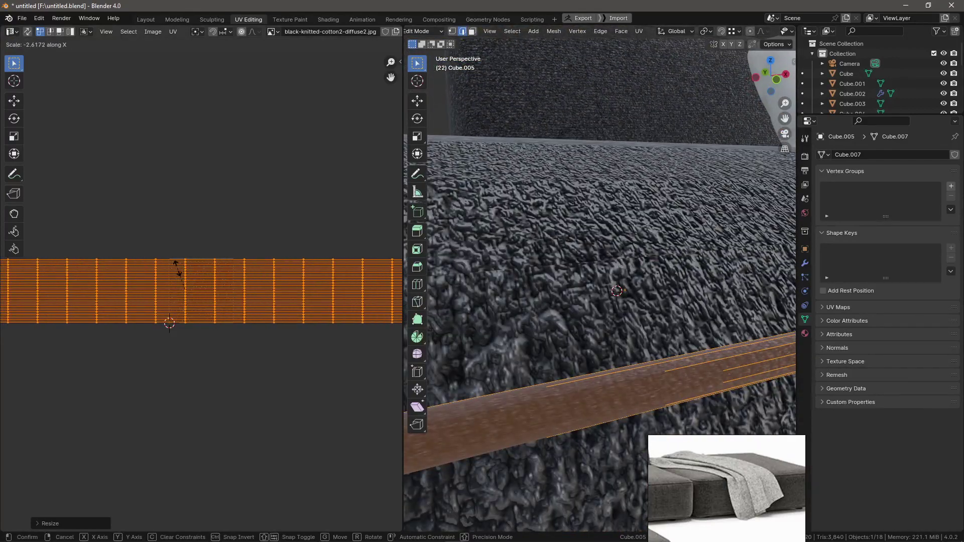
key("y")
left_click(204, 287)
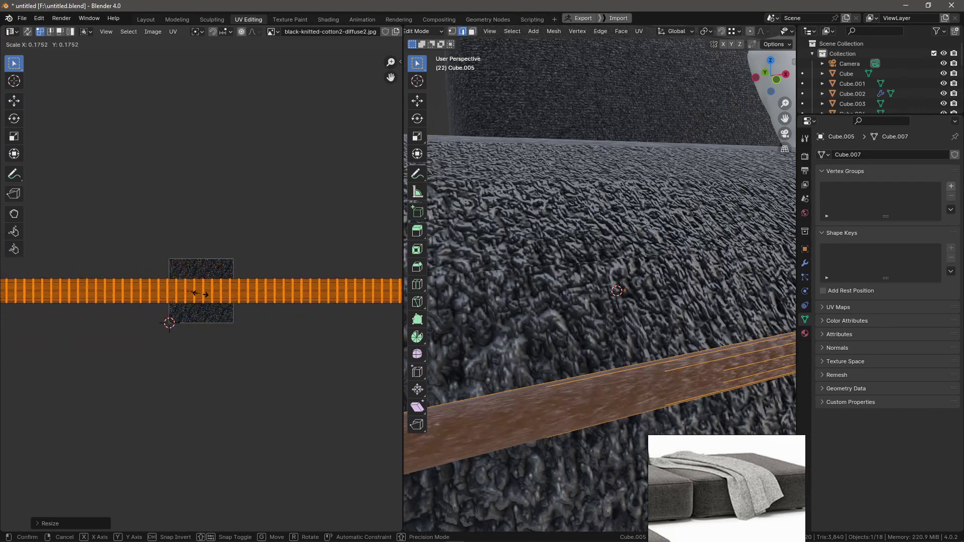
left_click(199, 294)
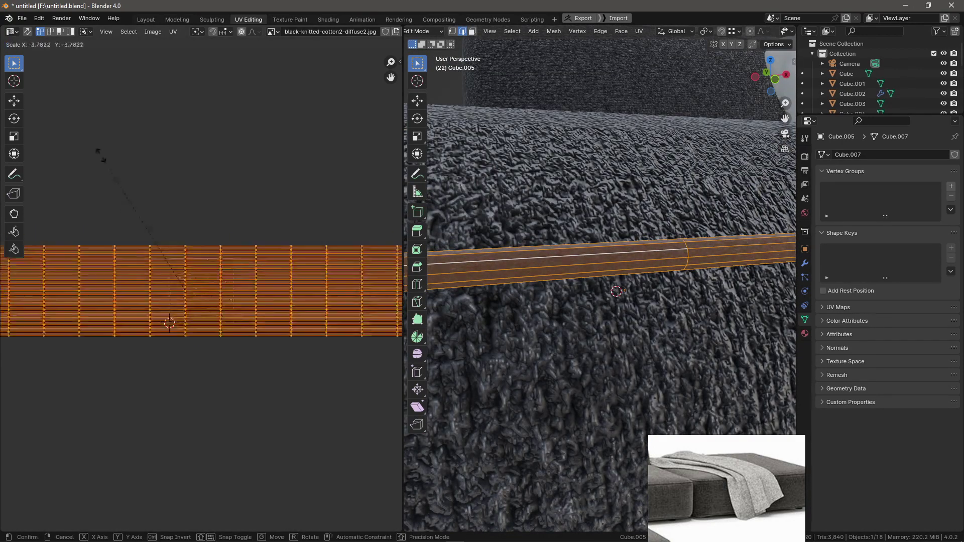
- Scale Cube.005's UVs along X, stretch the strip taller, and inspect the texture
scroll(178, 300, "up", 8)
key("s")
key("x")
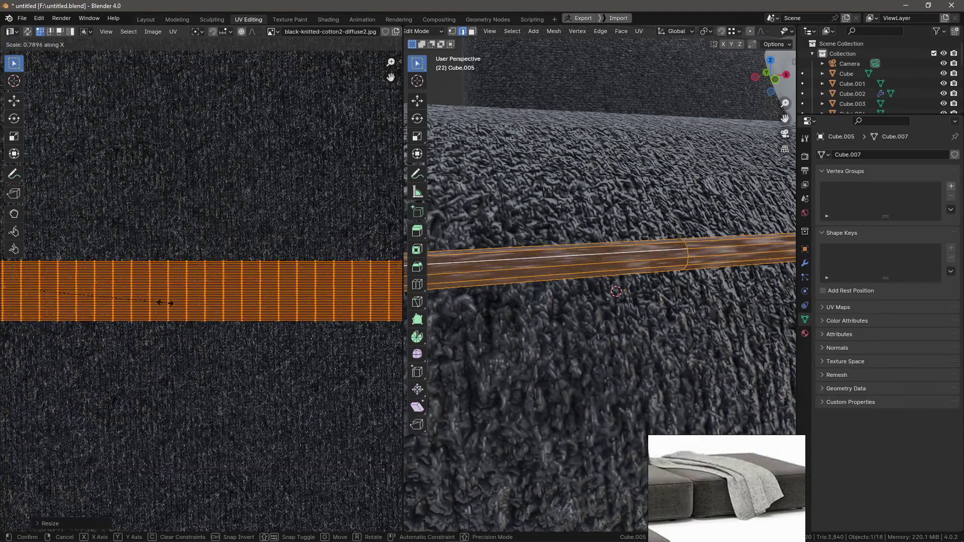
scroll(166, 303, "down", 3)
key("y")
left_click(166, 303)
scroll(553, 272, "down", 5)
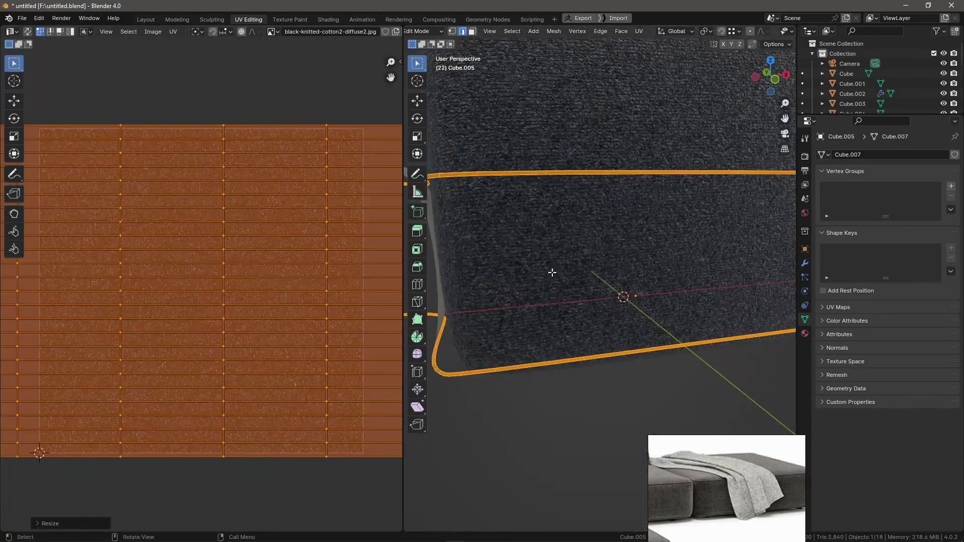
middle_click_drag(639, 129, 578, 312)
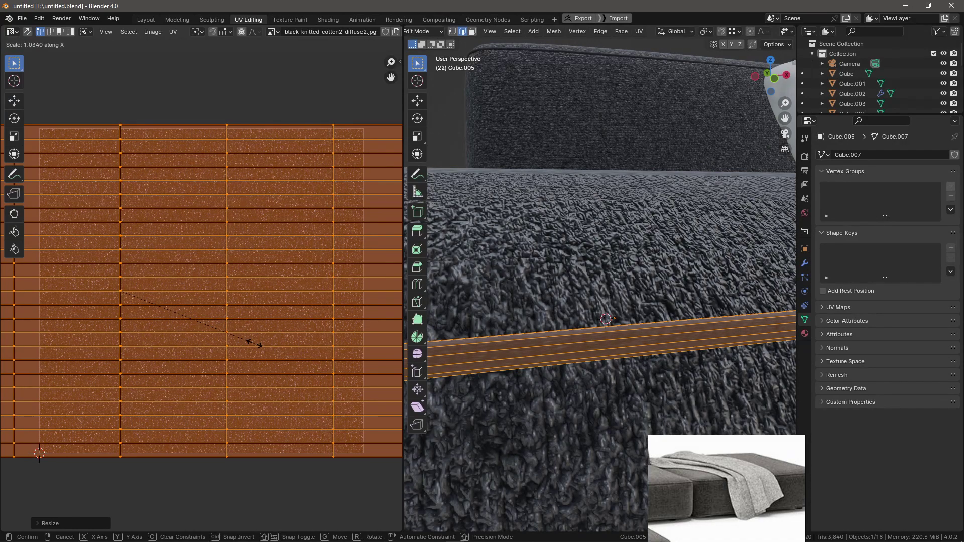
- Shrink Cube.005's UVs uniformly and rotate them 90 degrees
key("s")
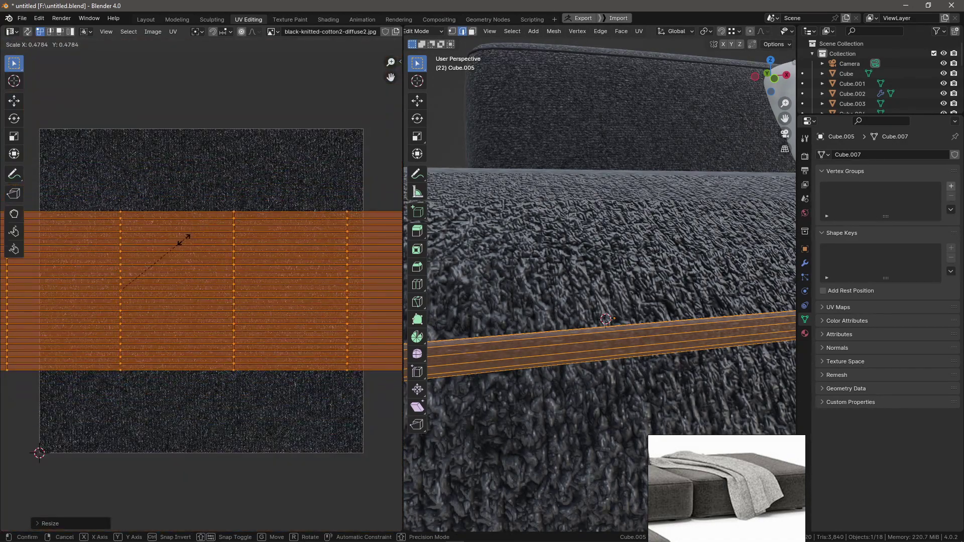
left_click(179, 258)
left_click(567, 375)
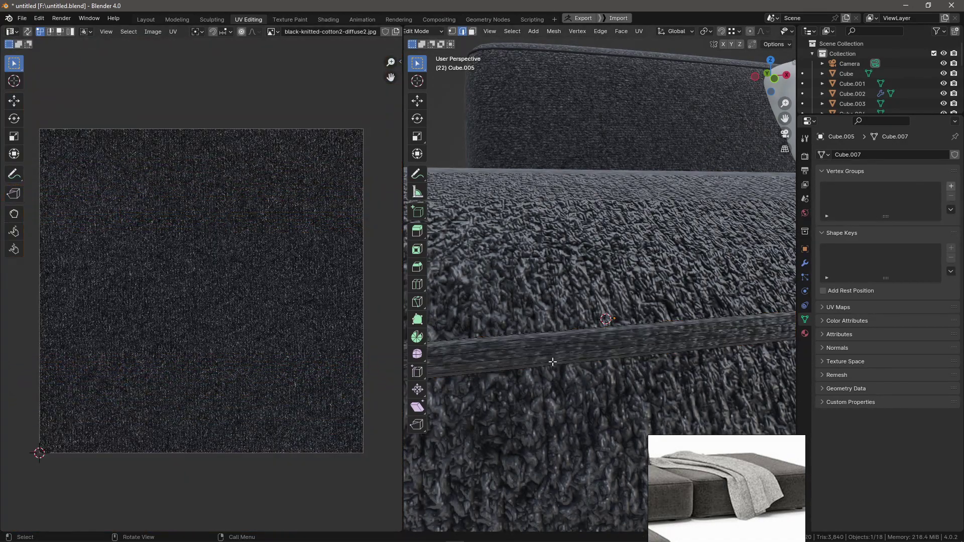
type("ar90")
key("Return")
- Narrow the strip's UVs along X, so the knit runs along the band
key("s")
key("x")
left_click(111, 309)
left_click(551, 392)
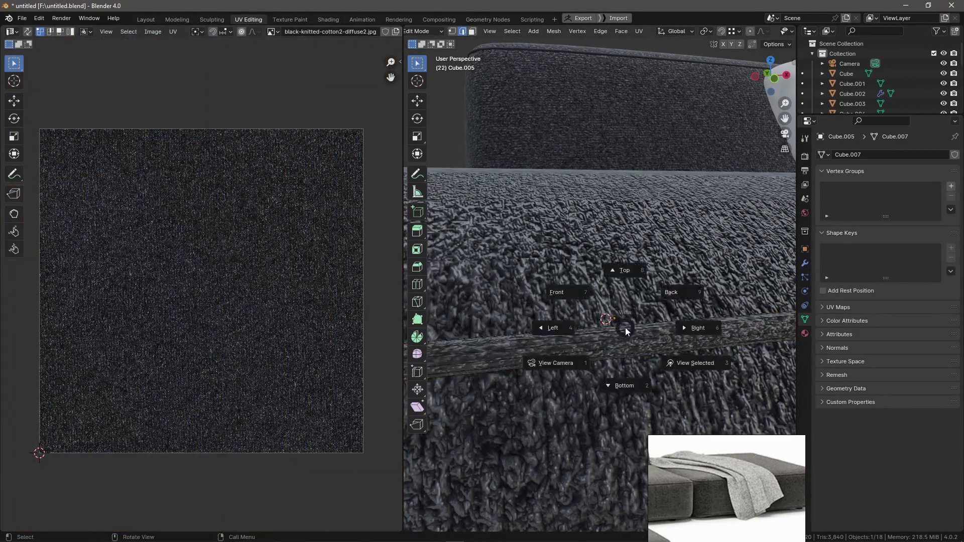
mouse_move(625, 327)
middle_mouse_down()
mouse_move(547, 361)
mouse_move(566, 351)
mouse_move(719, 358)
mouse_move(514, 327)
mouse_move(655, 393)
middle_mouse_up()
left_click(719, 359)
- Isolate Cube.007 in Local view and shrink all its UVs toward the centre
left_click(577, 301)
key("KP_Divide")
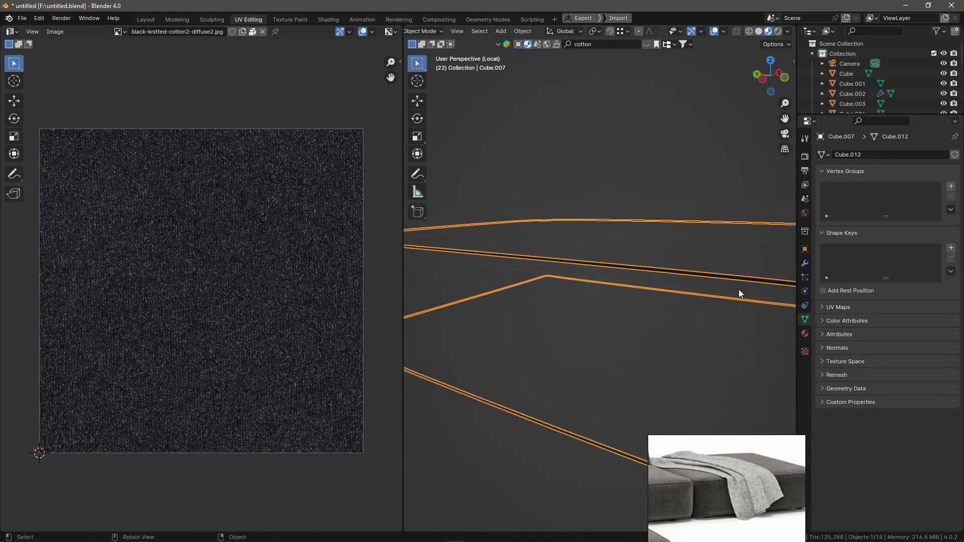
key("Tab")
key("a")
key("s")
left_click(666, 266)
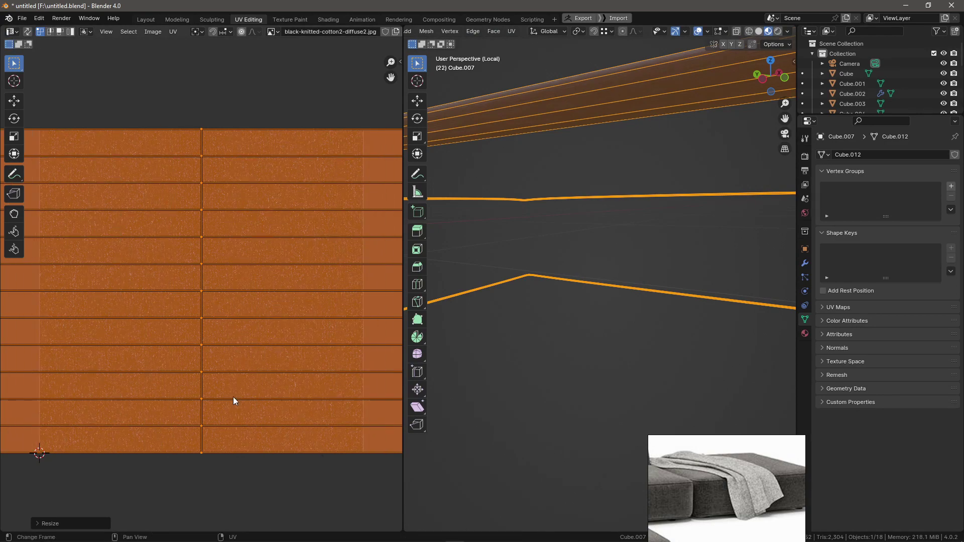
key("s")
left_click(176, 327)
- Scale Cube.007's UV strip down further and squash it along Y into a thin strip
key("KP_Divide")
key("KP_Divide")
key("s")
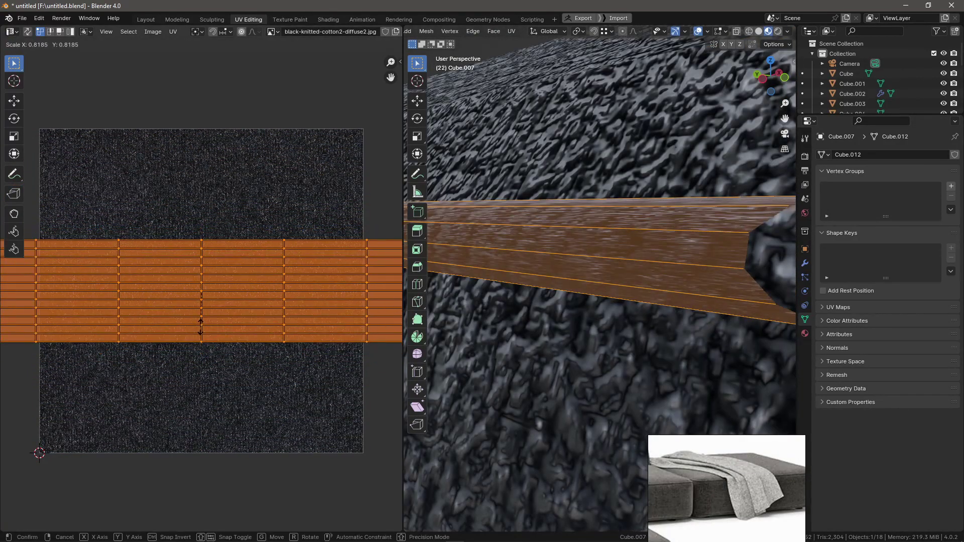
left_click(203, 334)
key("r")
key("Escape")
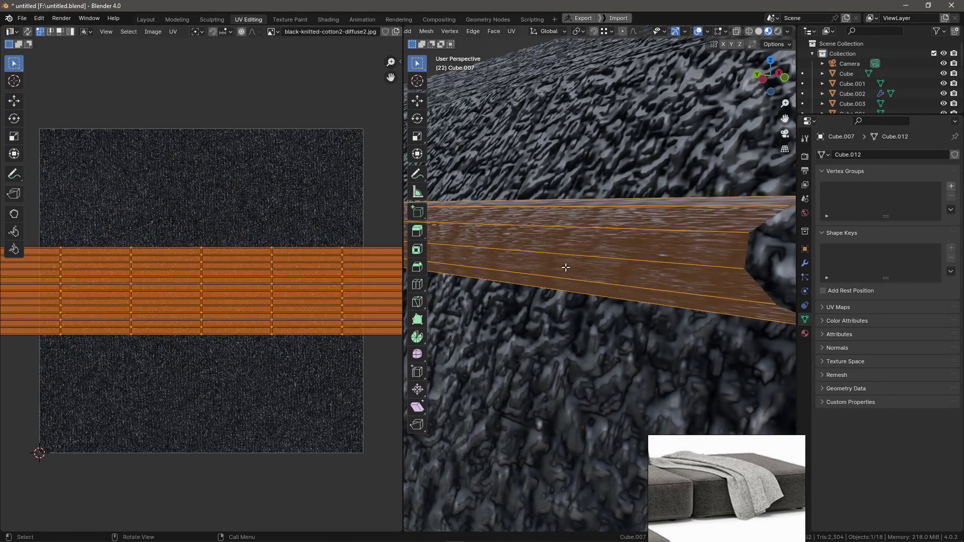
key("s")
key("y")
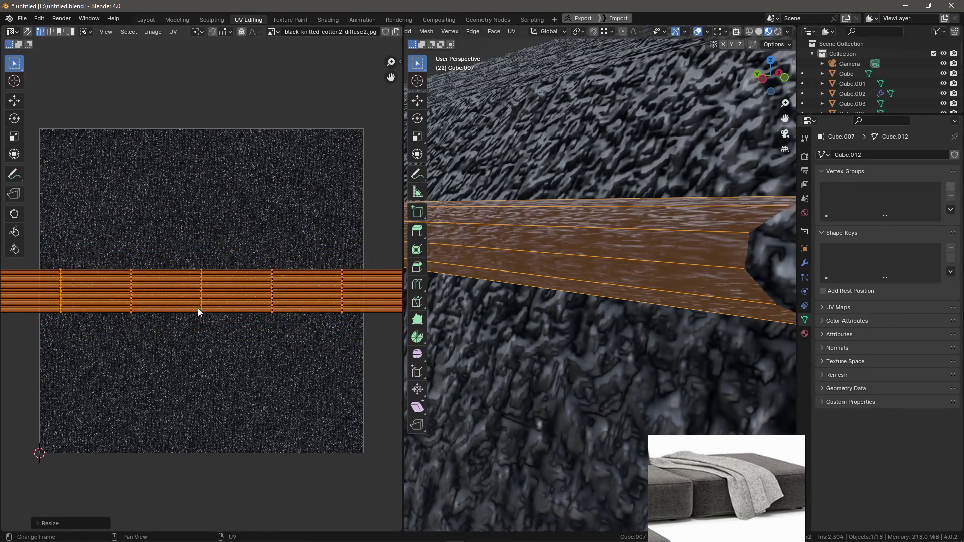
left_click(182, 293)
scroll(517, 352, "down", 10)
middle_click_drag(517, 352, 517, 427)
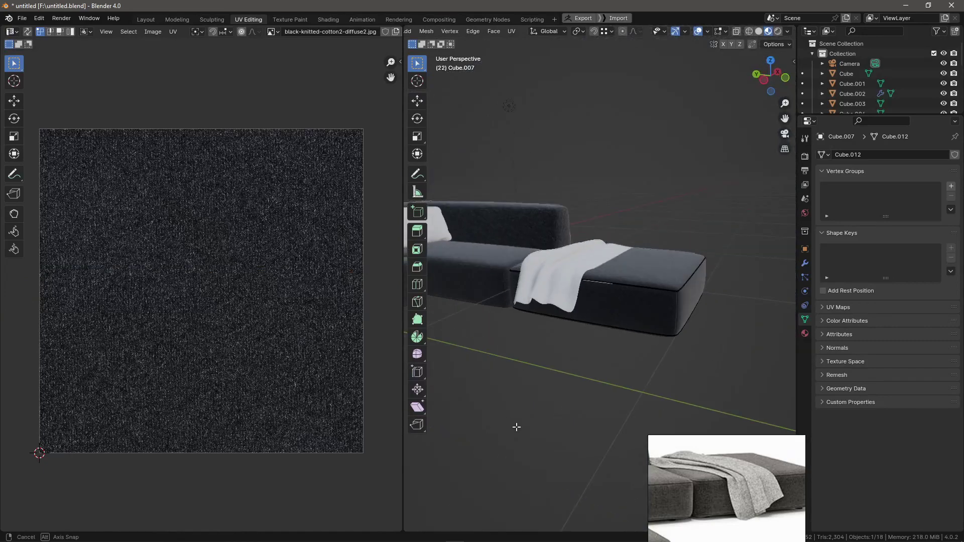
- Scale all of Cube.006's UVs along X into a narrow strip
key("Tab")
key("a")
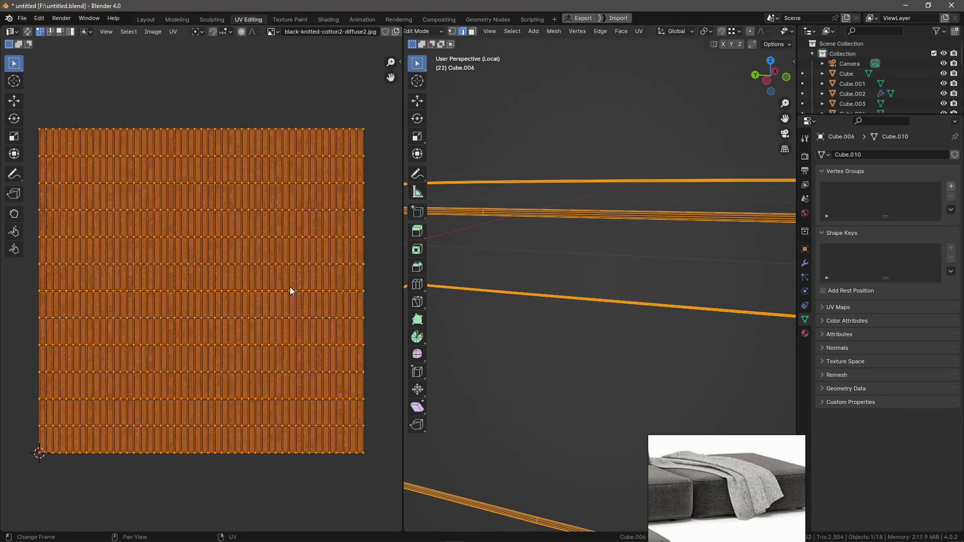
key("s")
key("x")
key("KP_Divide")
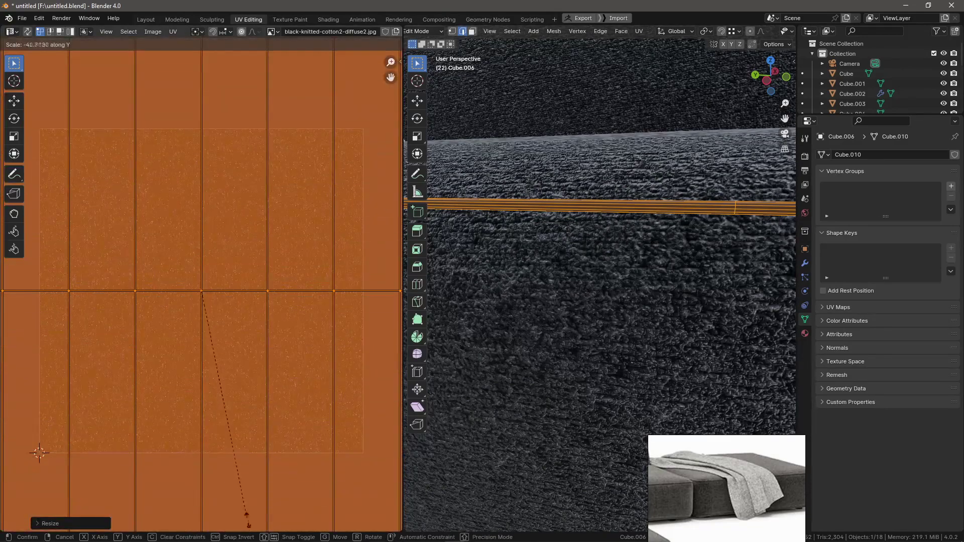
left_click(215, 291)
scroll(641, 172, "up", 3)
middle_click_drag(641, 173, 642, 131)
- Try rotating Cube.006's UV island about 90 degrees with Y-constrained resizing, undo, and select back piece Cube.009
key("s")
left_click(273, 354)
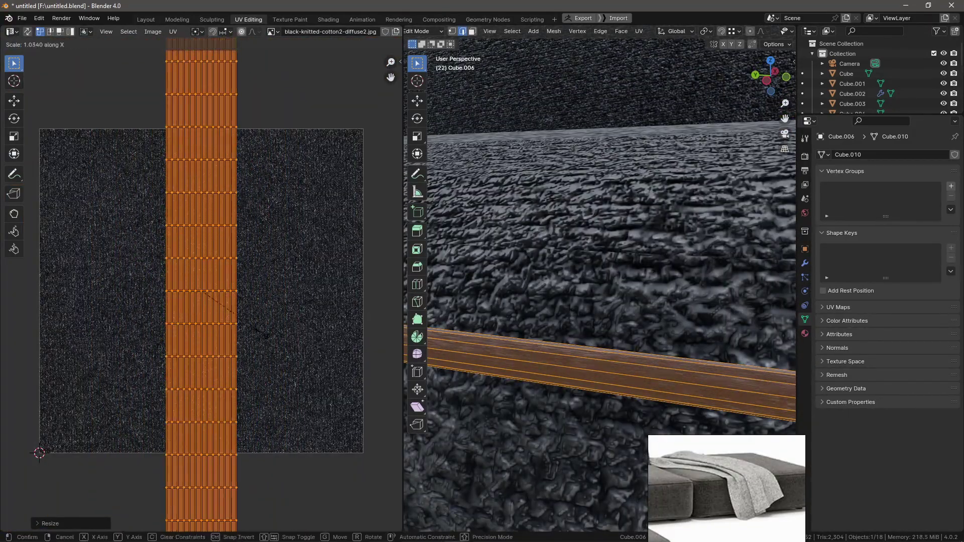
key("r")
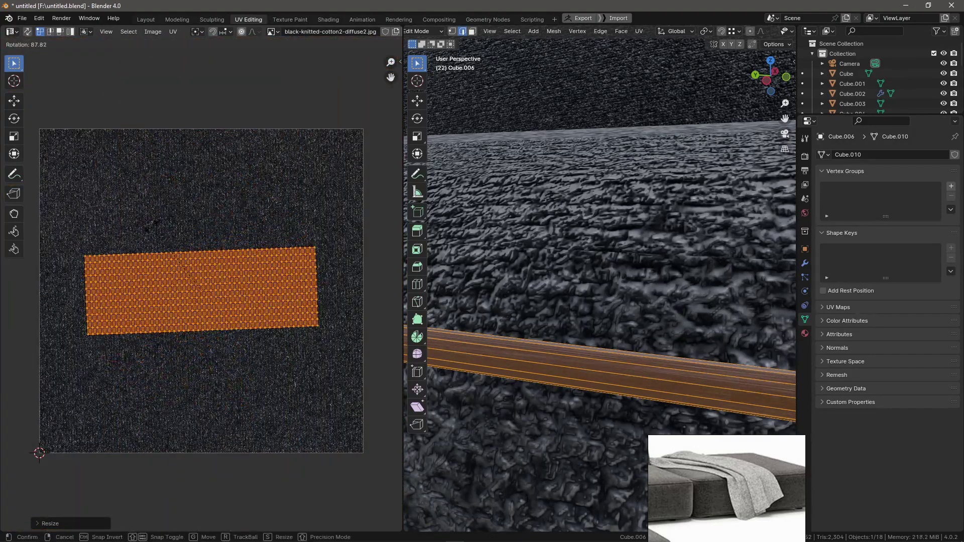
key("y")
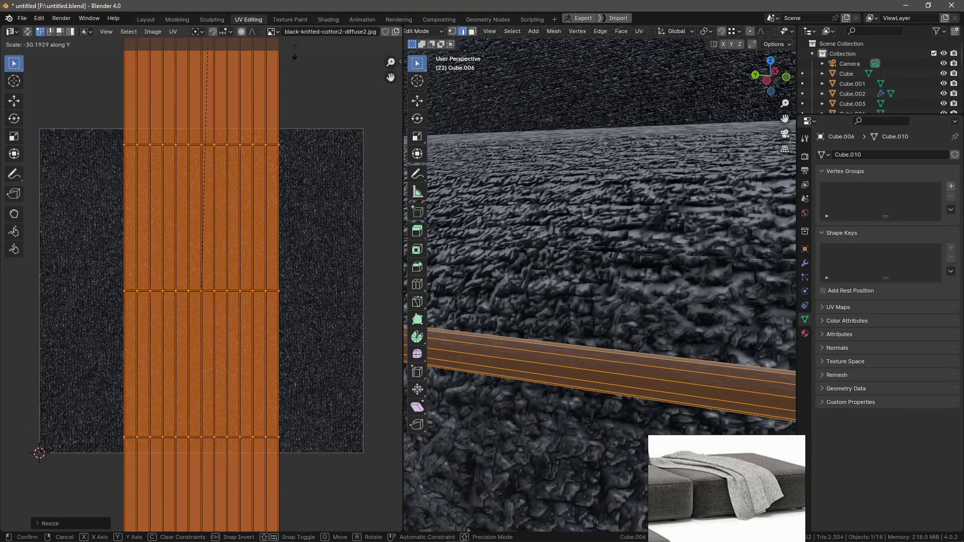
key("y")
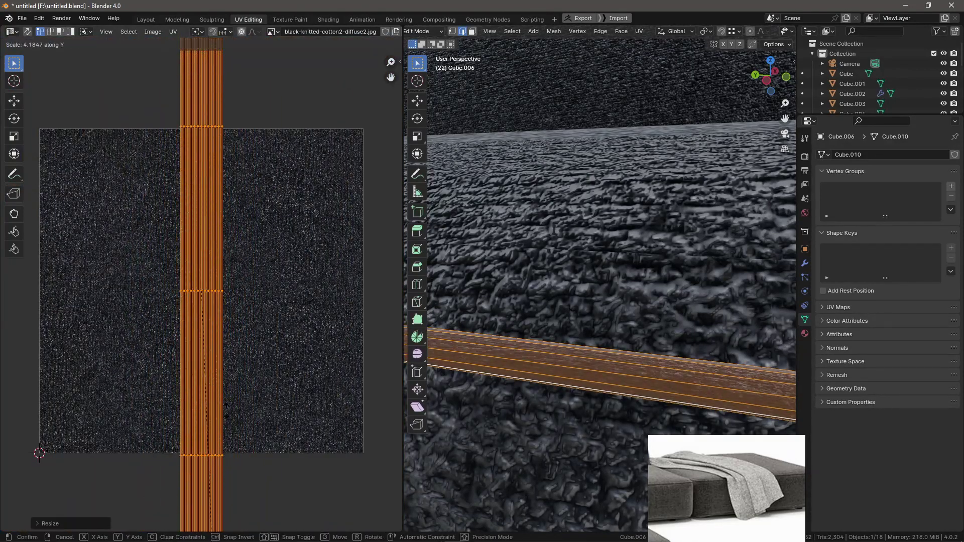
key("y")
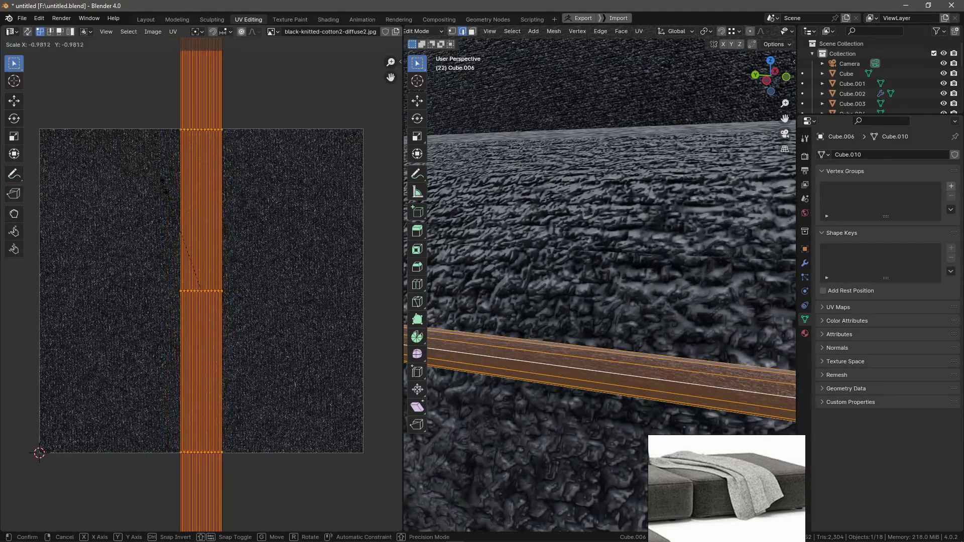
key("ctrl+z")
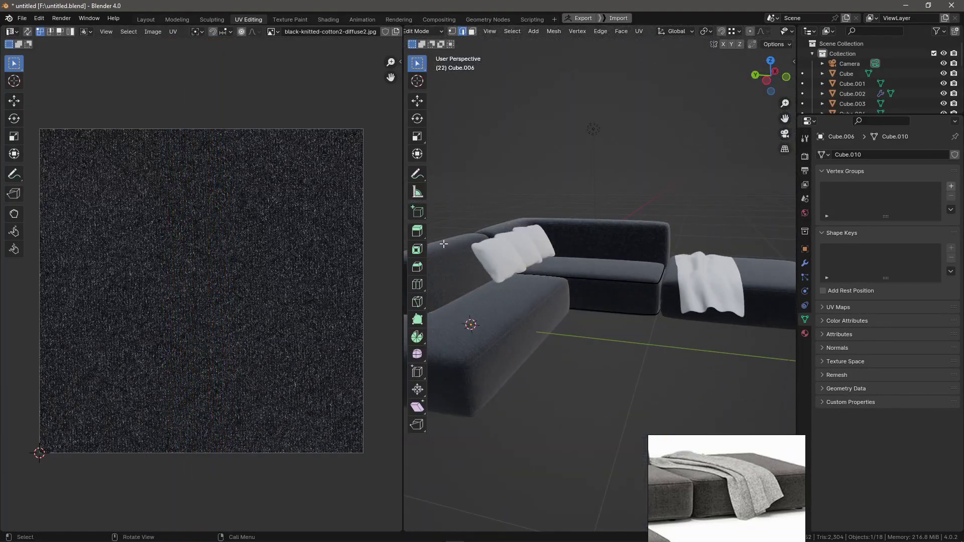
left_click(653, 225)
- Add the left arm to the selection and stretch both pieces' UVs along Y
left_click(450, 240, "shift")
middle_click_drag(484, 262, 412, 305)
key("Tab")
key("KP_Decimal")
key("a")
key("s")
key("y")
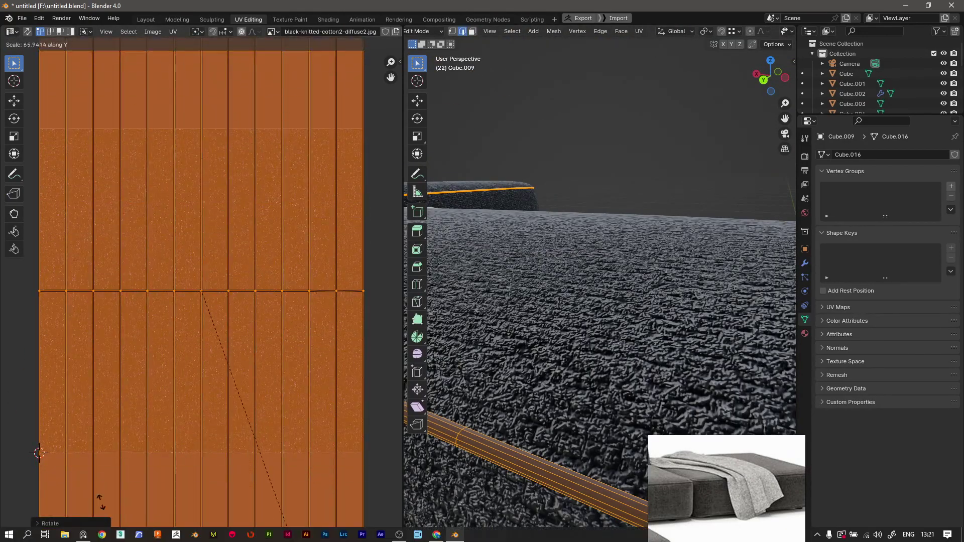
left_click(100, 502)
- Narrow the pieces' UVs along X and rescale them, then clear the selection
key("s")
key("x")
left_click(149, 336)
key("s")
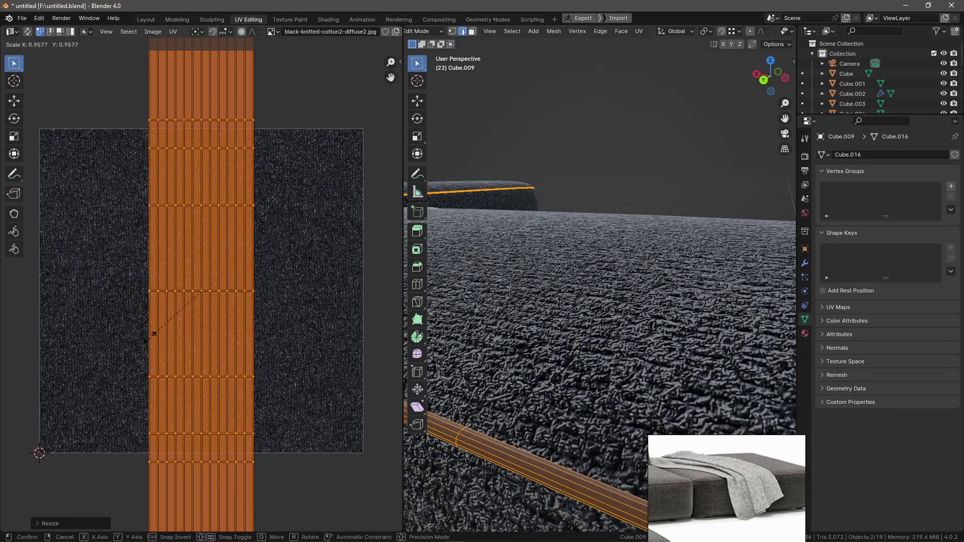
left_click(150, 335)
key("alt+a")
- Shrink the UVs of the seam-strip edge loop on Cube.009
scroll(535, 453, "down", 5)
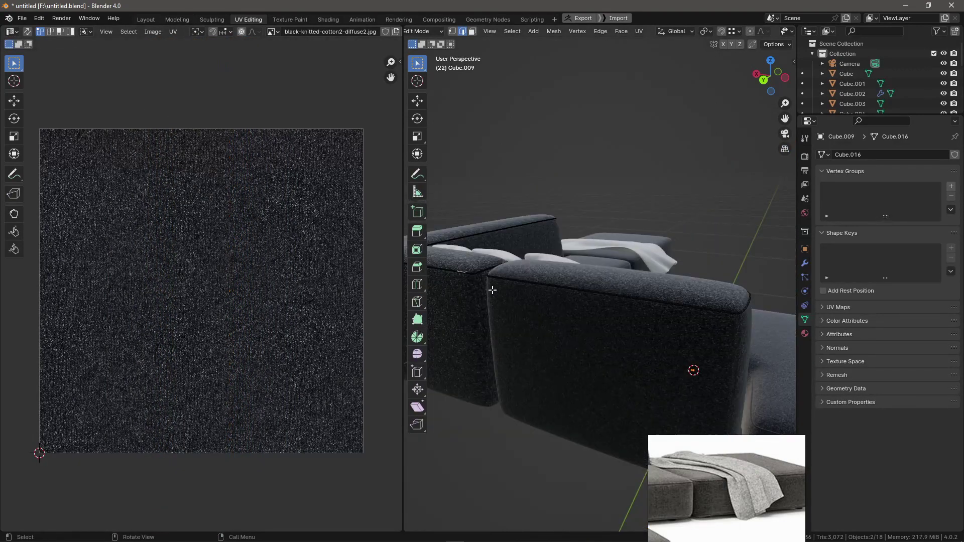
left_click(492, 291, "alt")
scroll(493, 290, "up", 5)
key("s")
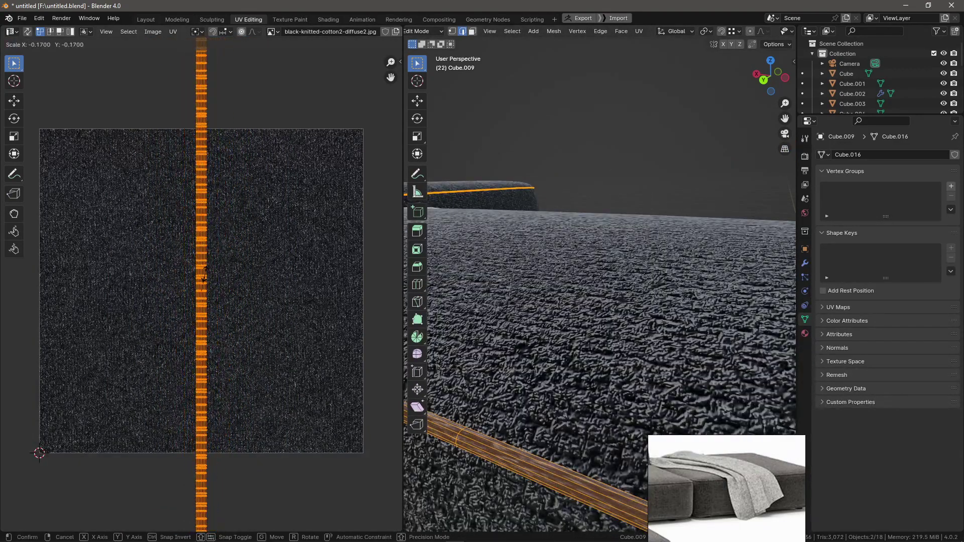
left_click(460, 447)
- Shrink Cube.008's seam-strip loop UVs to about 0.19, then return to the Layout workspace
left_click(502, 458, "alt")
scroll(501, 458, "down", 3)
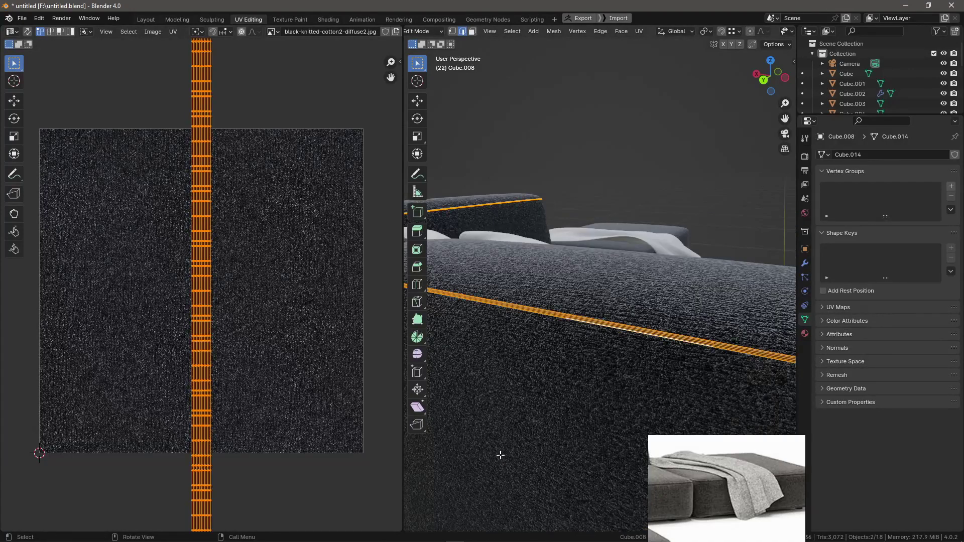
scroll(463, 217, "up", 3)
middle_click_drag(462, 216, 623, 352)
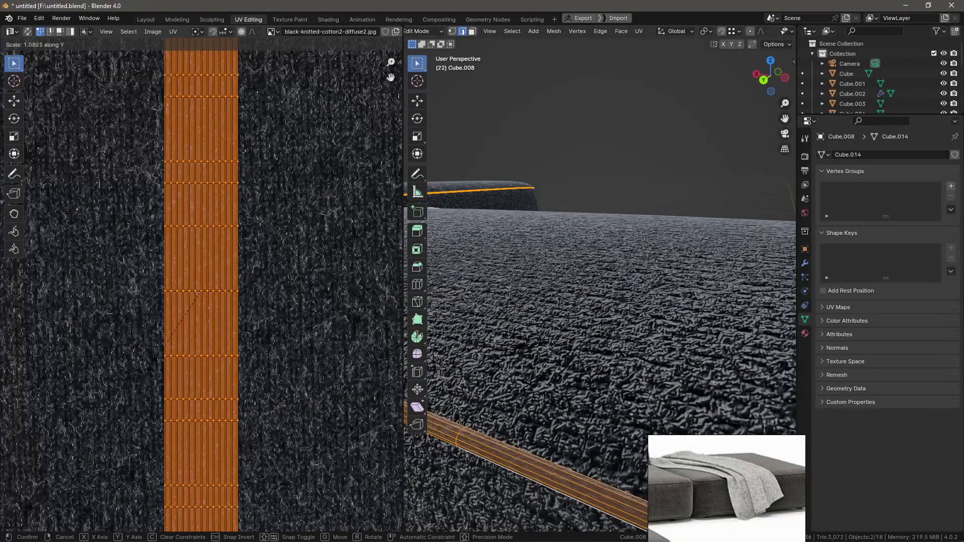
key("s")
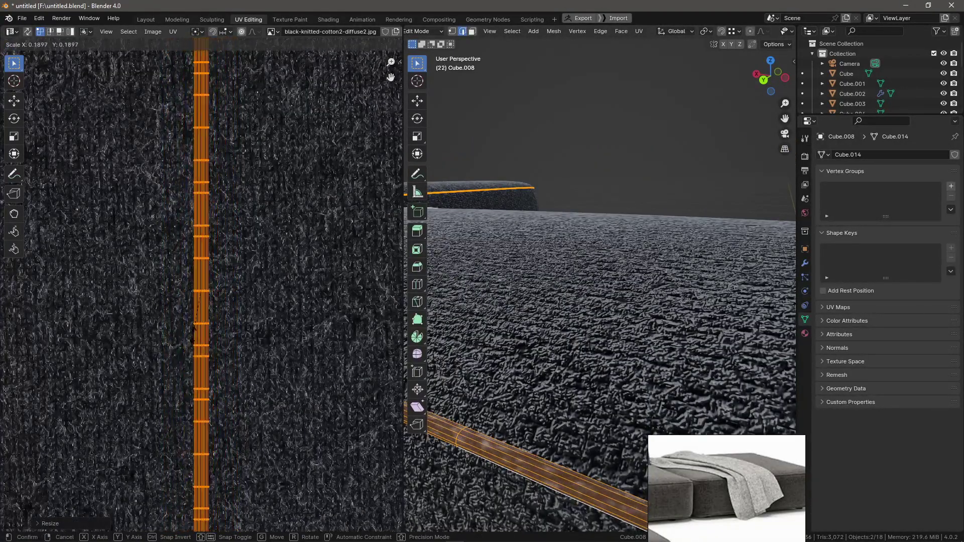
left_click(198, 357)
key("alt+a")
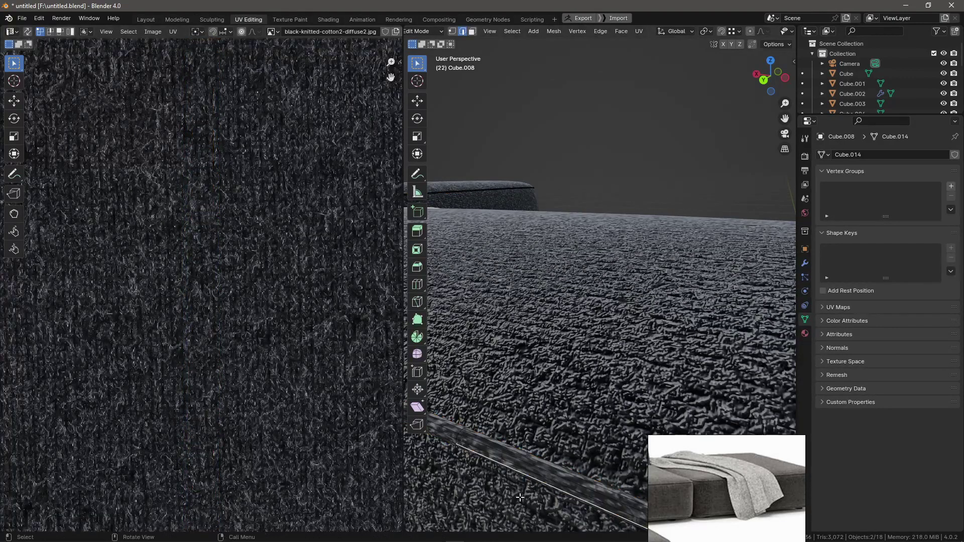
scroll(531, 355, "down", 5)
middle_click_drag(532, 355, 618, 243)
left_click(143, 19)
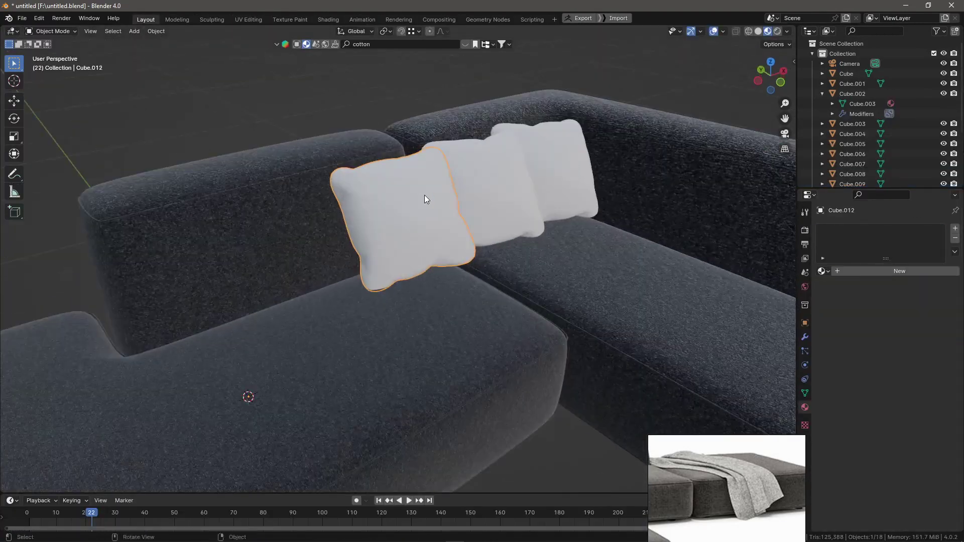
- Find the Fabric Striped material in BlenderKit and apply it to the front pillow
left_click(373, 44)
type("s")
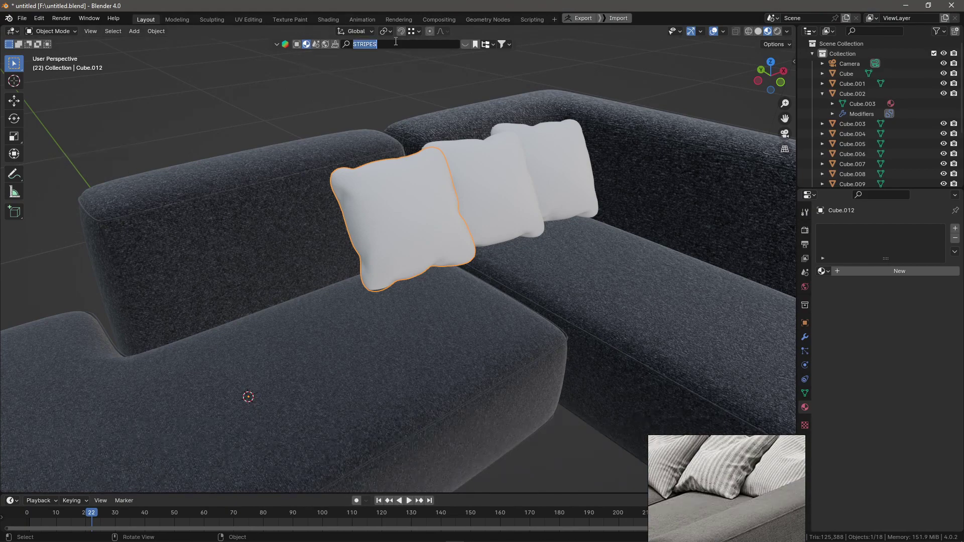
scroll(409, 111, "down", 2)
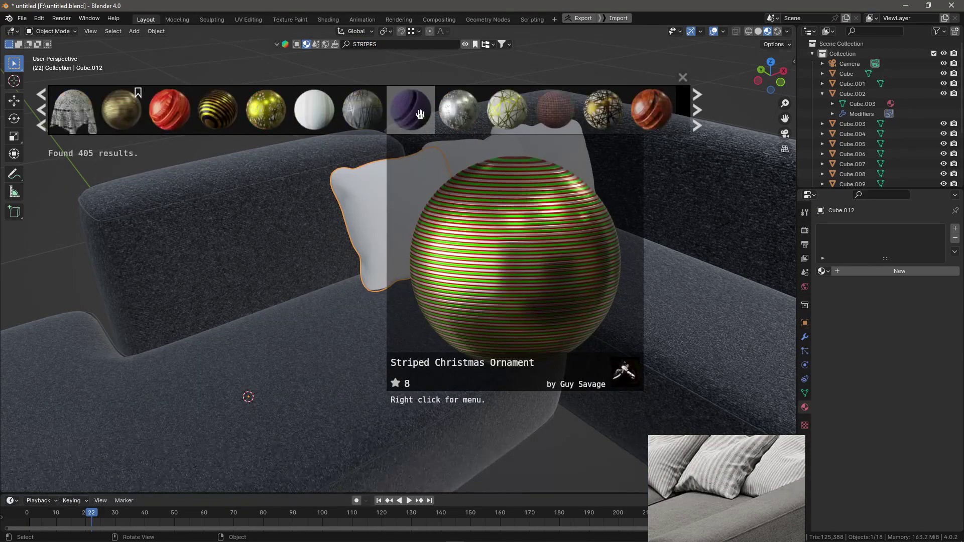
scroll(502, 111, "down", 2)
scroll(578, 111, "down", 2)
scroll(599, 111, "down", 4)
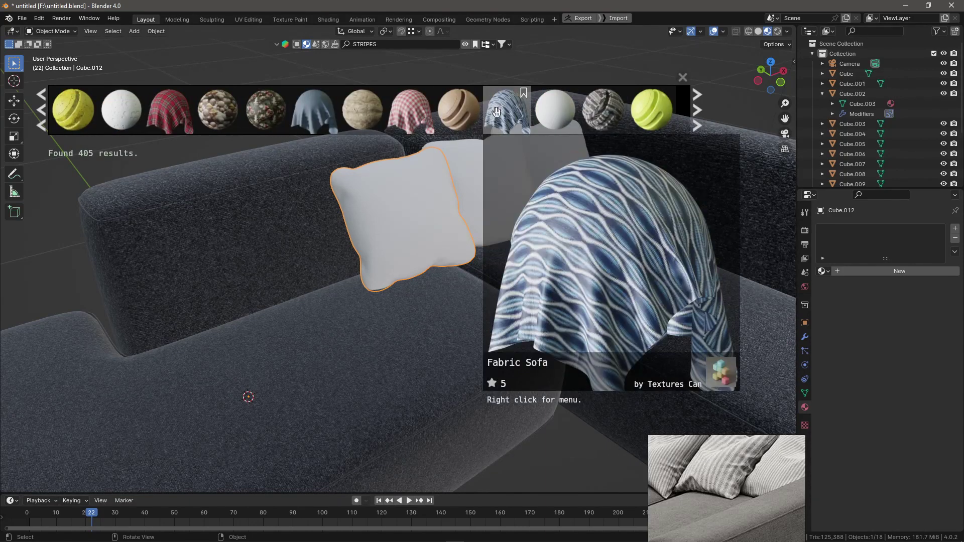
scroll(506, 112, "up", 1)
scroll(201, 107, "up", 8)
left_click(124, 108)
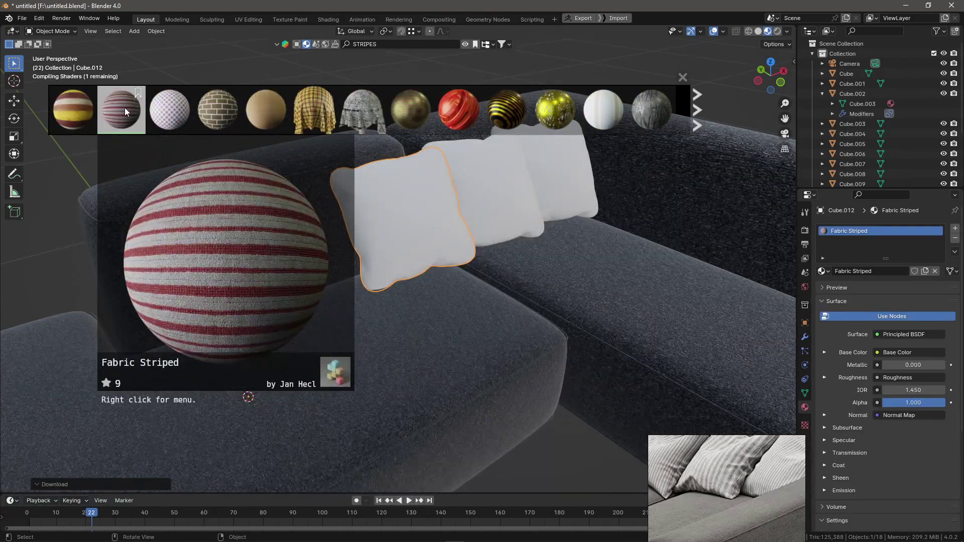
left_click(900, 353)
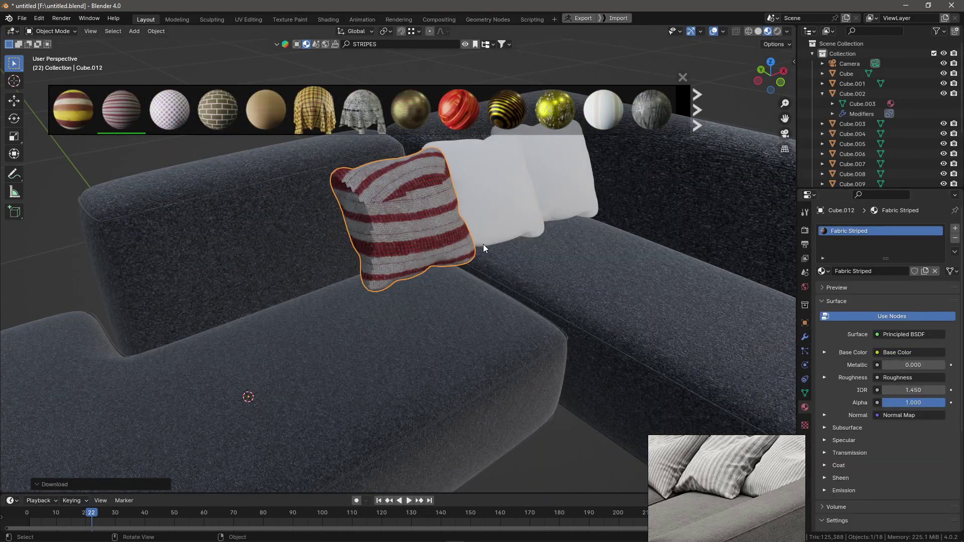
- Inspect the front pillow's stripes in Edit Mode
key("Tab")
scroll(484, 245, "up", 5)
middle_click_drag(483, 244, 368, 335)
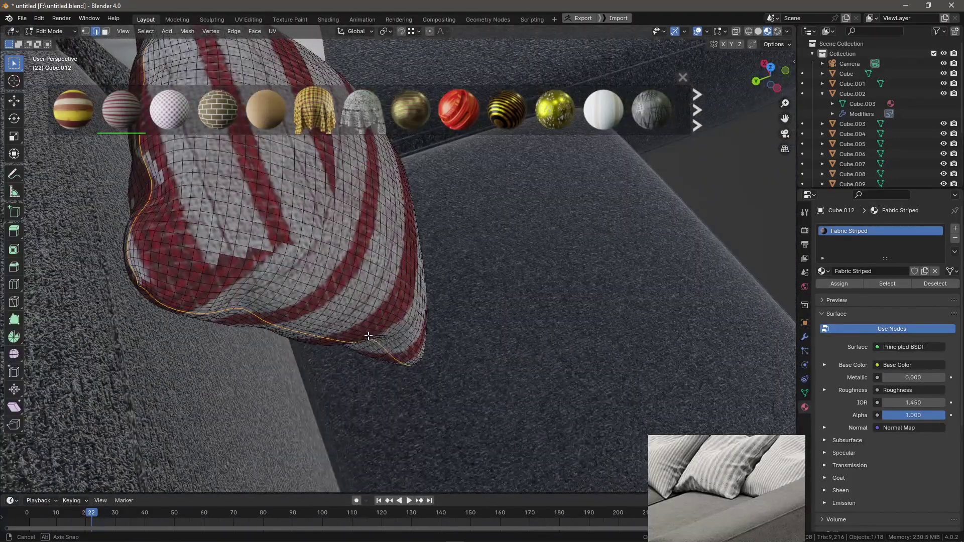
middle_click_drag(391, 286, 232, 205)
right_click(351, 430)
key("Escape")
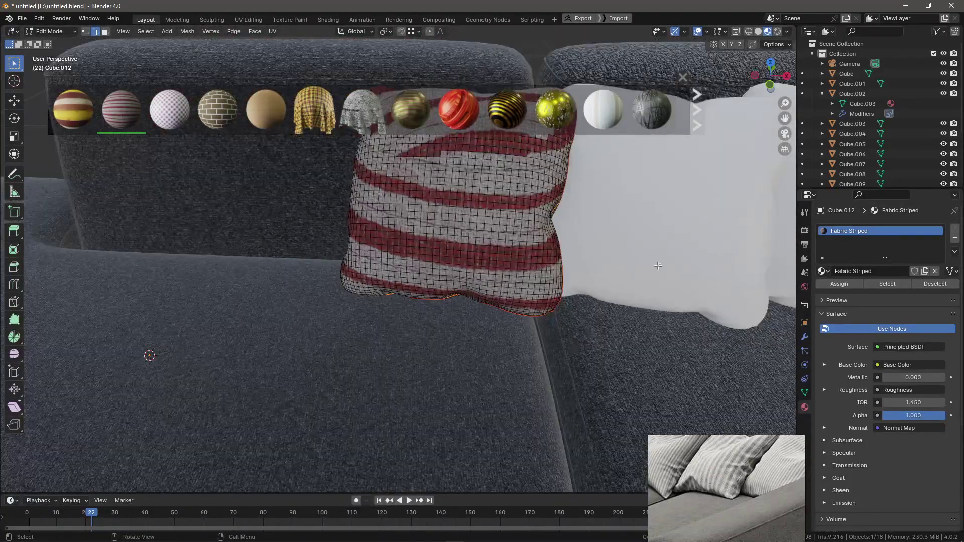
key("Tab")
- Check the neighbouring white pillow in Edit Mode, then reselect the striped front pillow
left_click(594, 262)
middle_click_drag(594, 258, 655, 276)
key("Tab")
right_click(568, 348)
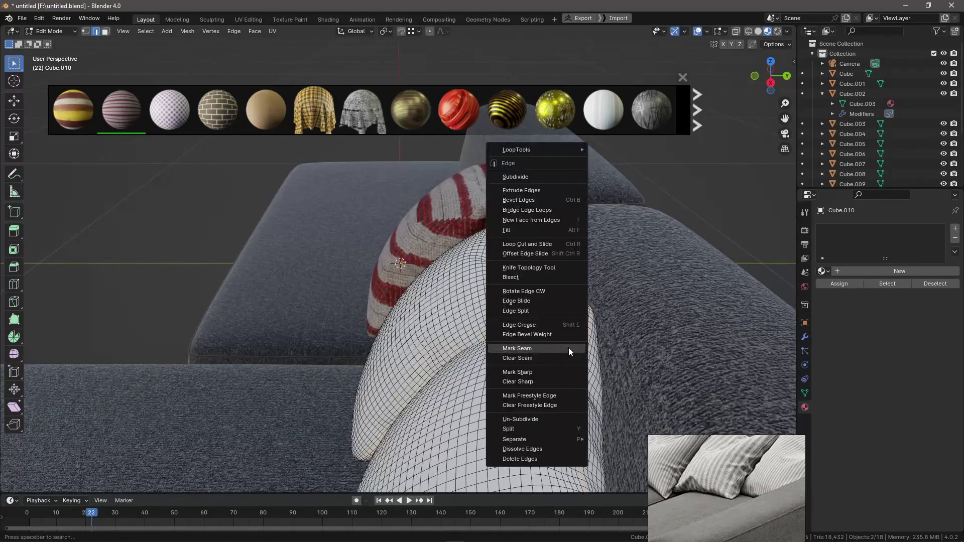
key("Escape")
key("Tab")
scroll(569, 347, "down", 5)
middle_click_drag(569, 348, 480, 233)
left_click(468, 180)
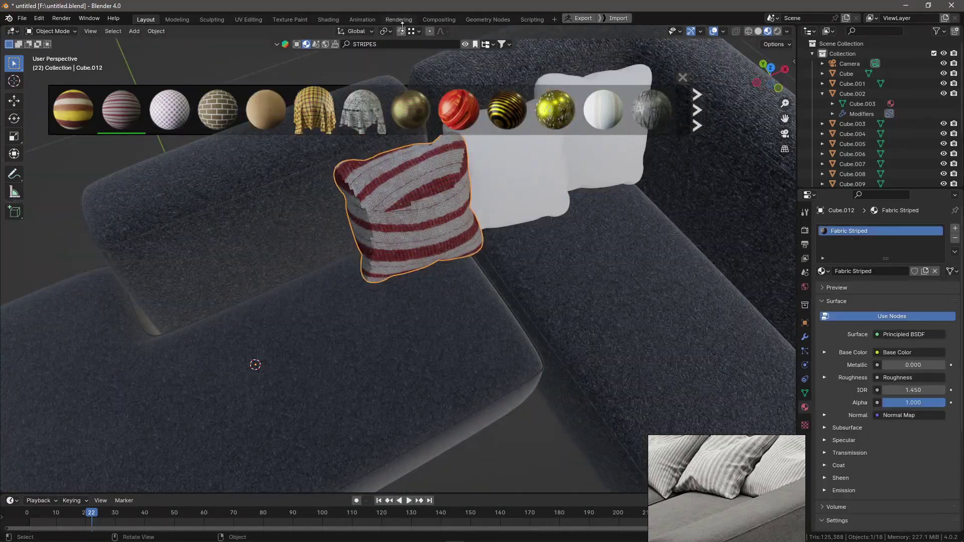
- Bring the pillow's node graph into view in the Shading workspace
left_click(328, 19)
mouse_move(370, 337)
middle_mouse_down()
mouse_move(434, 391)
mouse_move(391, 402)
middle_mouse_up()
scroll(434, 391, "up", 3)
- Add a Color Ramp after the pillows' base colour texture
left_click_drag(340, 365, 415, 369)
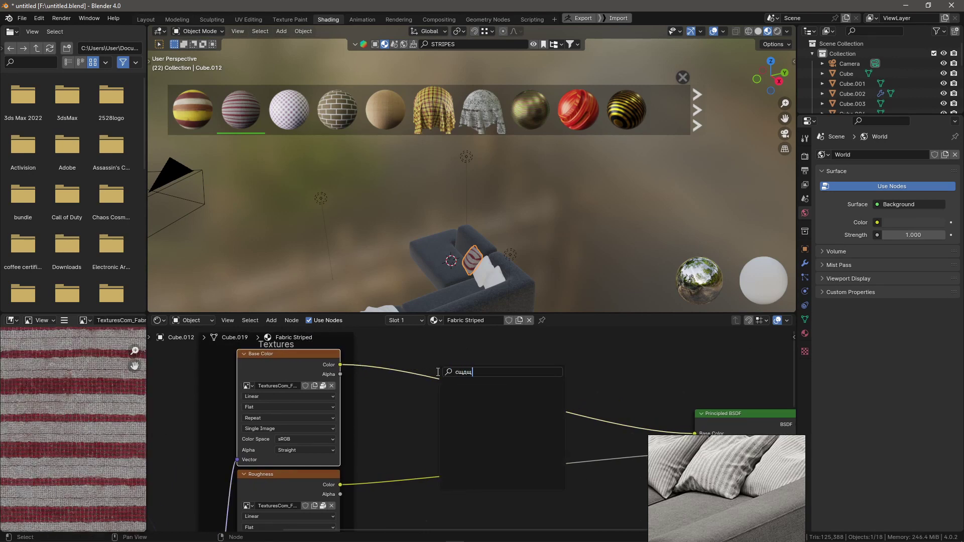
left_click(459, 401)
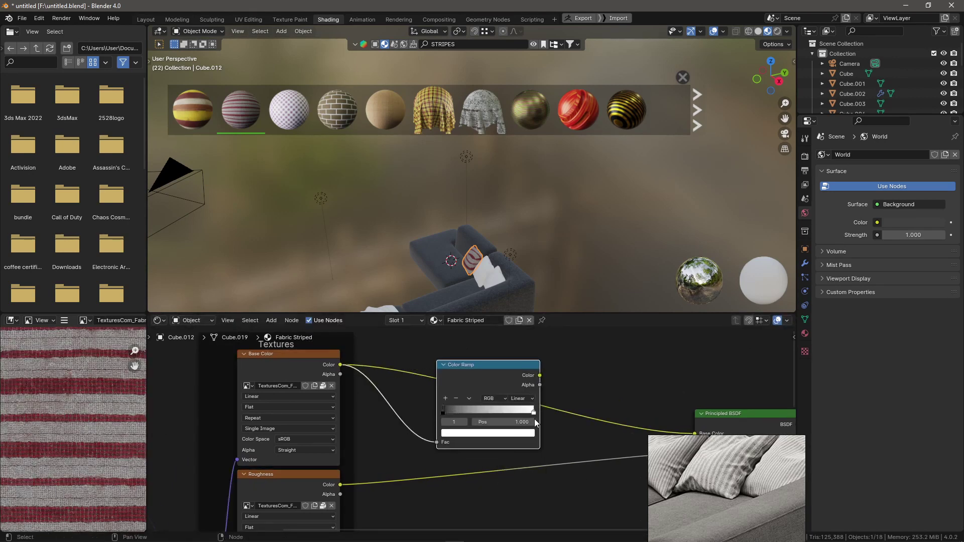
scroll(514, 252, "up", 2)
scroll(550, 241, "up", 3)
scroll(592, 257, "up", 2)
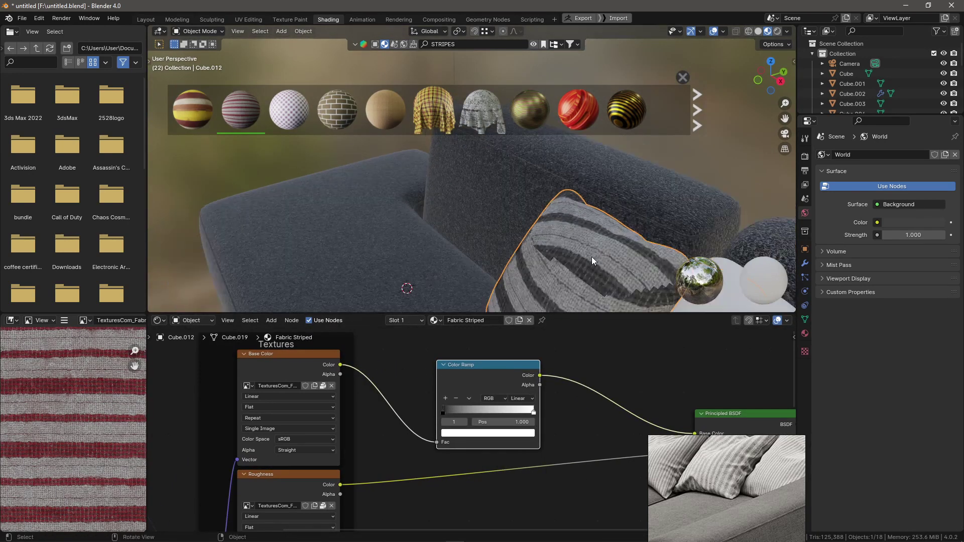
- Unwrap the first pillow's UVs in the UV Editing workspace
left_click(249, 19)
key("a")
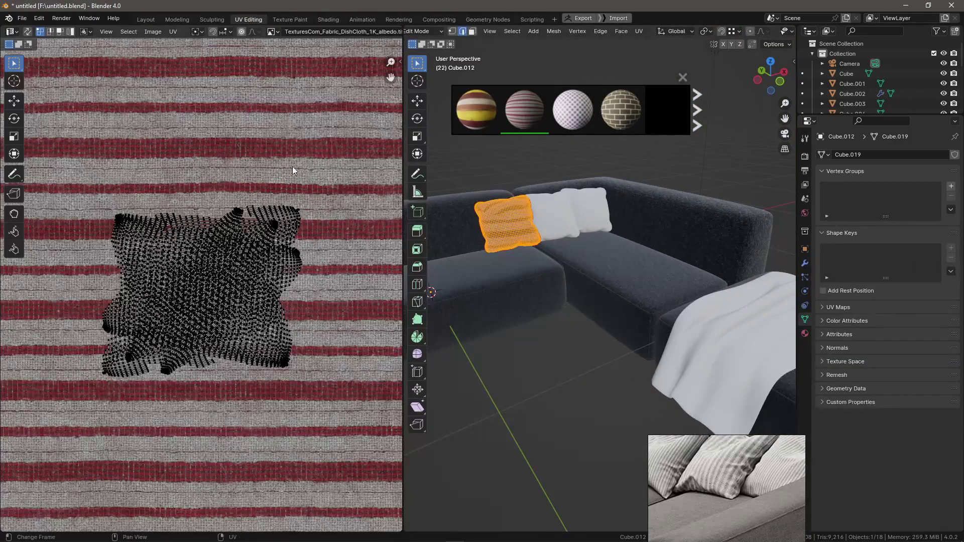
key("u")
left_click(542, 249)
scroll(542, 250, "up", 2)
scroll(542, 249, "down", 2)
key("Tab")
scroll(532, 217, "up", 2)
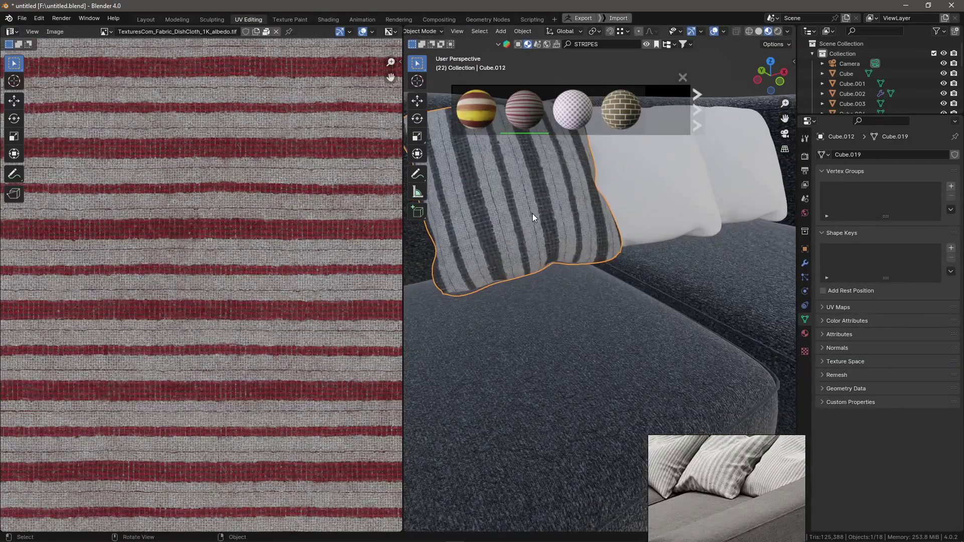
- Select the white pillow and add the other two pillows to the selection
left_click(805, 334)
left_click(734, 161)
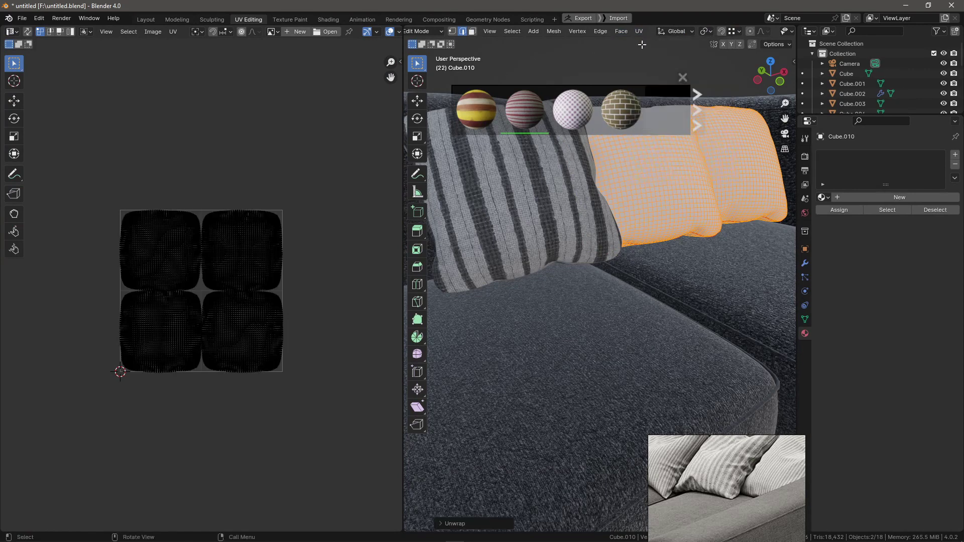
left_click(523, 31)
left_click(653, 191, "shift")
left_click(503, 211, "shift")
left_click(523, 31)
left_click(663, 215)
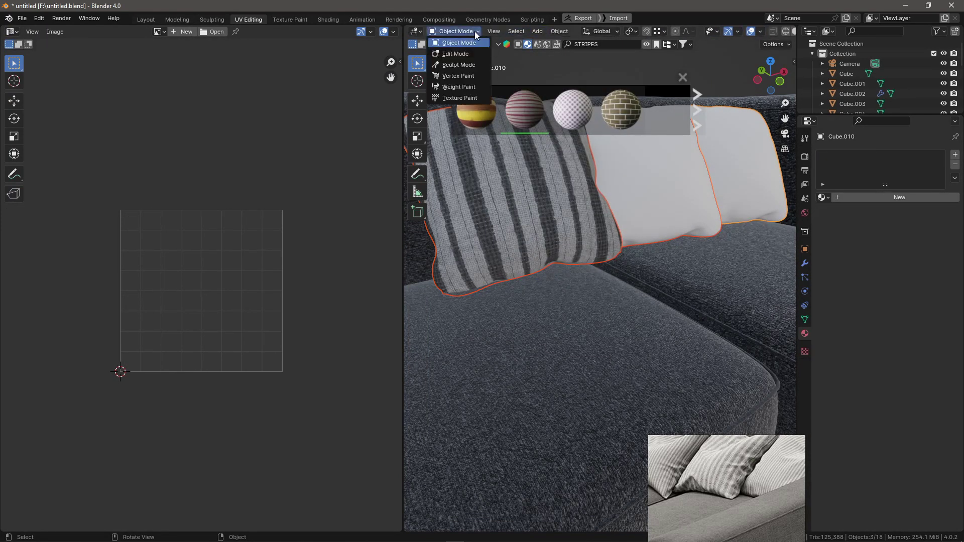
- Unwrap the UVs of all three pillows together
key("Tab")
left_click(675, 31)
left_click(653, 50)
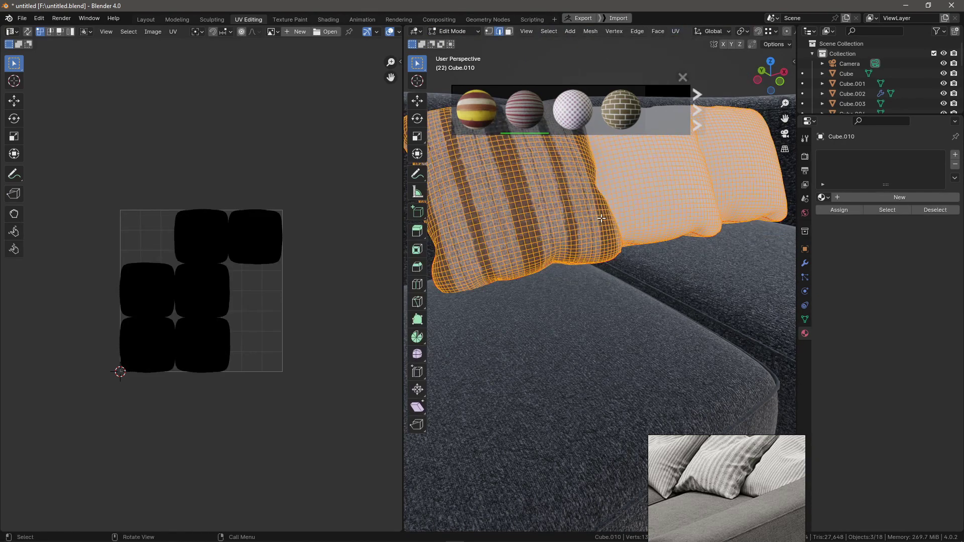
key("Tab")
- Assign the Fabric Striped material to the middle and back pillows
left_click(707, 186)
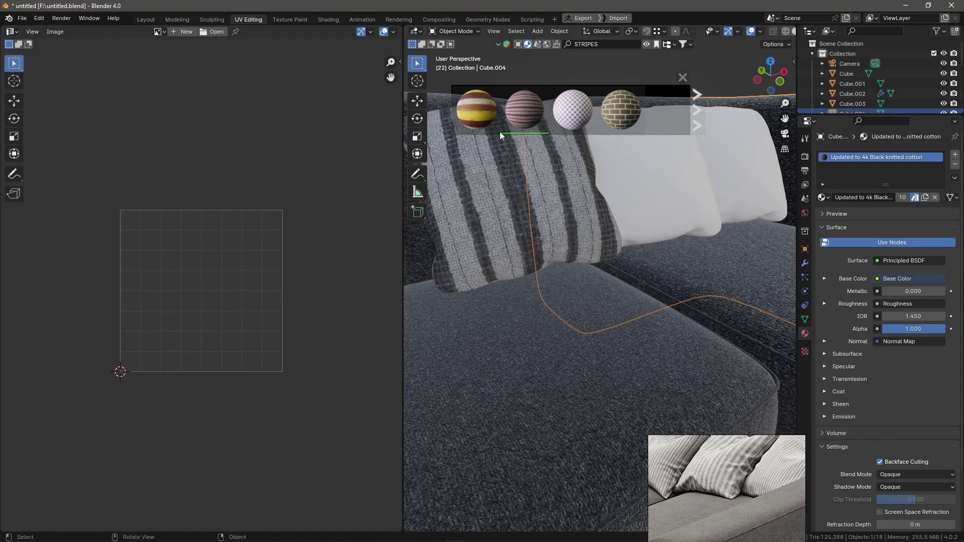
left_click(824, 272)
left_click(852, 286)
left_click(608, 160)
left_click(825, 271)
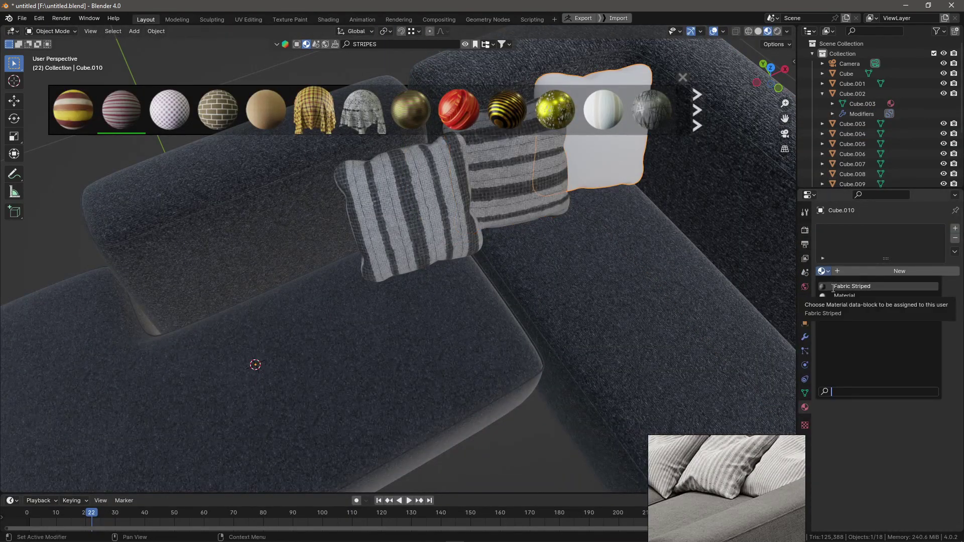
left_click(840, 289)
- Rotate the pillows' UV islands so the stripes run the right way
left_click(520, 190)
left_click(249, 19)
key("a")
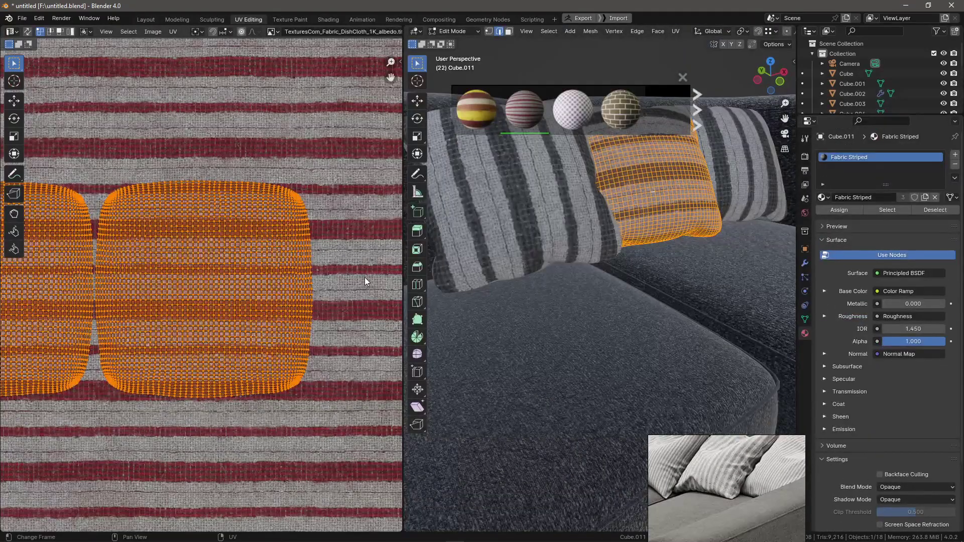
key("r")
key("Escape")
key("Tab")
- Reselect the pillows, orbit out to the whole sofa and select the blanket
left_click(668, 200, "shift")
key("Tab")
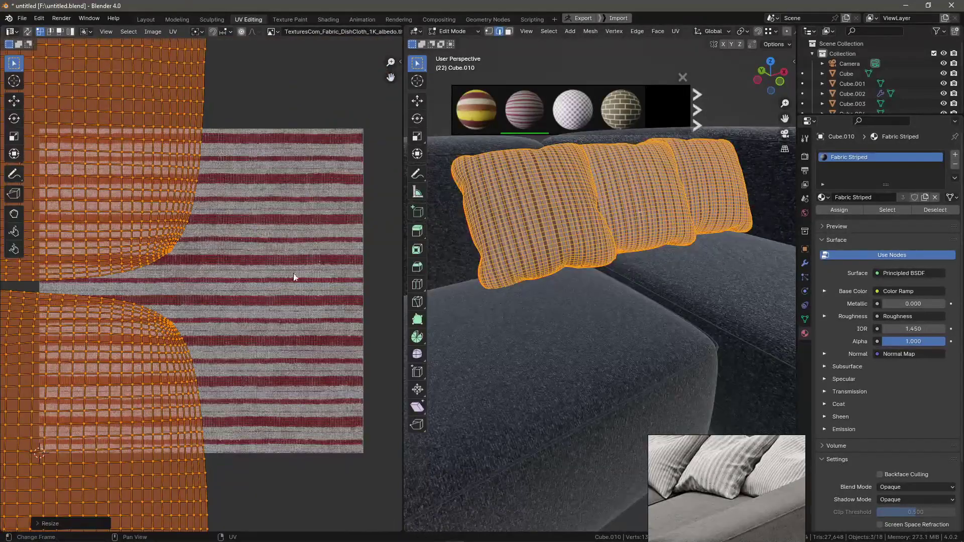
middle_click_drag(573, 289, 665, 400)
left_click(665, 400)
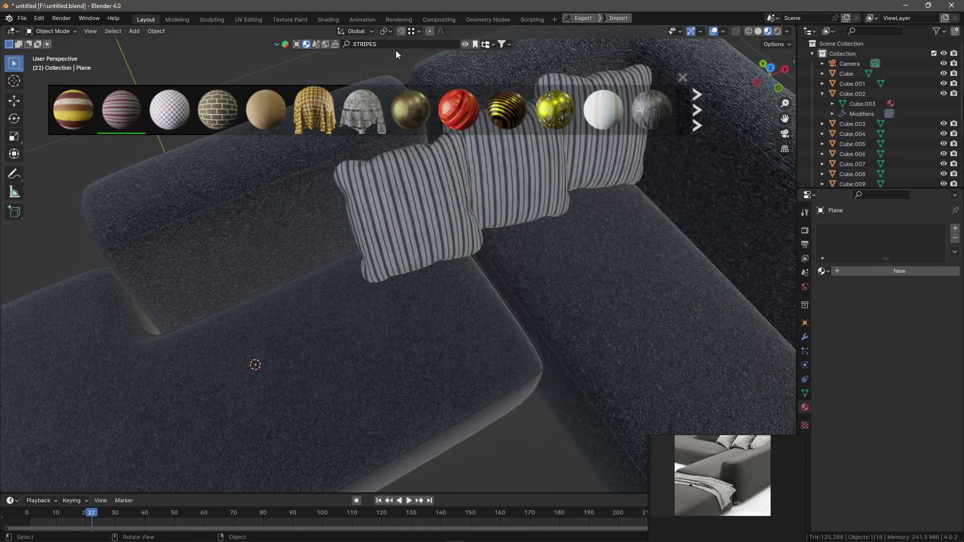
- Apply the Fabric strips material to the blanket
scroll(529, 118, "down", 2)
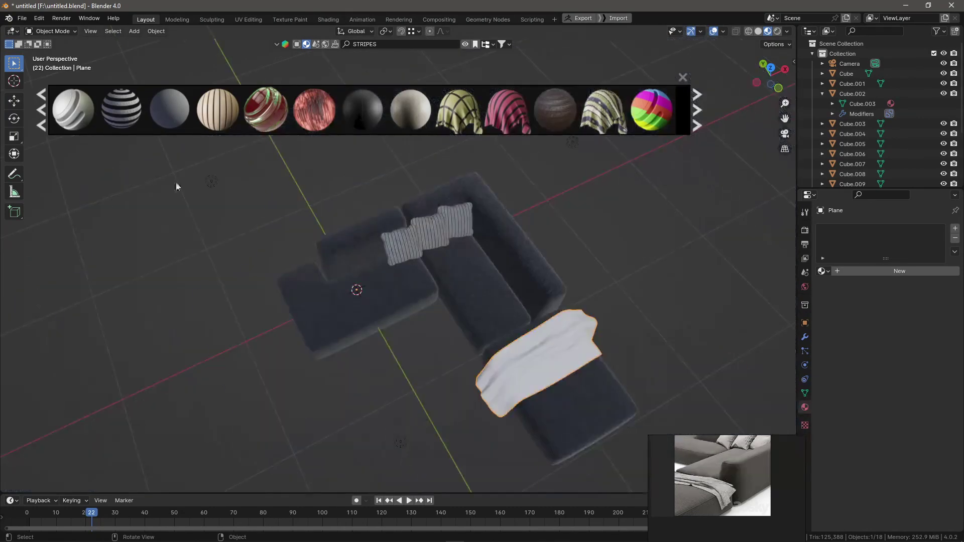
left_click_drag(611, 104, 581, 330)
mouse_move(581, 330)
middle_mouse_down()
mouse_move(599, 378)
mouse_move(596, 353)
middle_mouse_up()
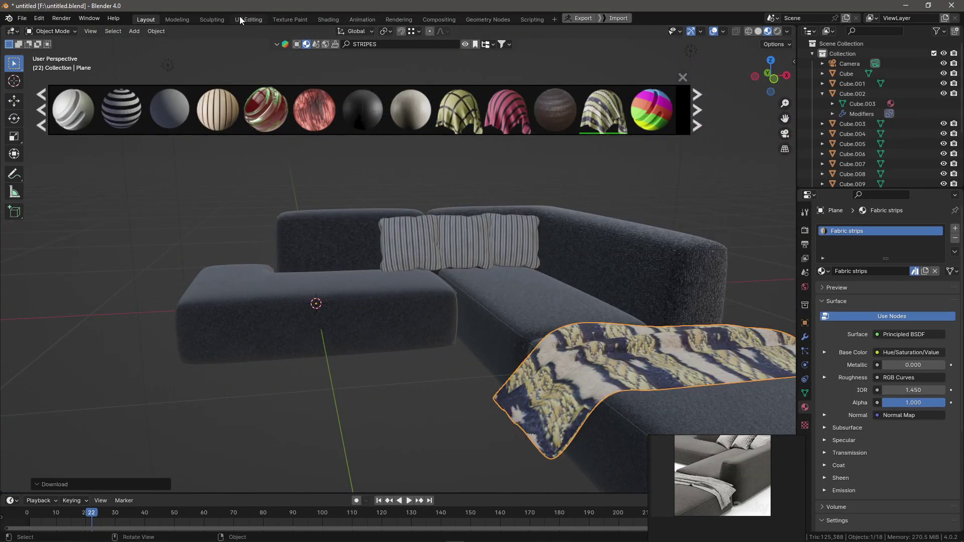
- Isolate the blanket in UV Editing and mark the chosen edges as a seam
left_click(242, 20)
key("Tab")
key("KP_Divide")
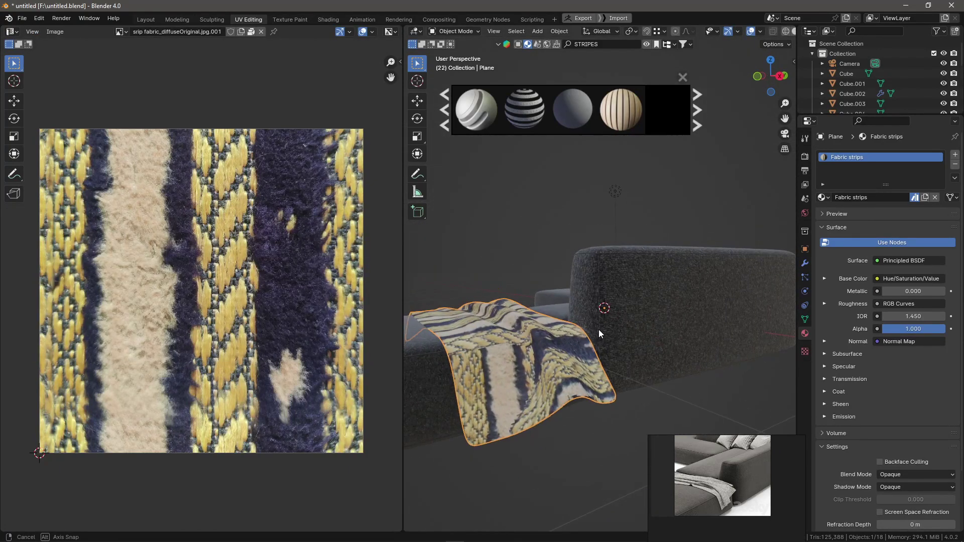
key("Tab")
mouse_move(614, 332)
middle_mouse_down()
mouse_move(493, 394)
mouse_move(632, 363)
middle_mouse_up()
key("alt+a")
right_click(632, 362)
left_click(623, 419)
- Unwrap the blanket, enlarge its UV layout and rotate it 90°
key("a")
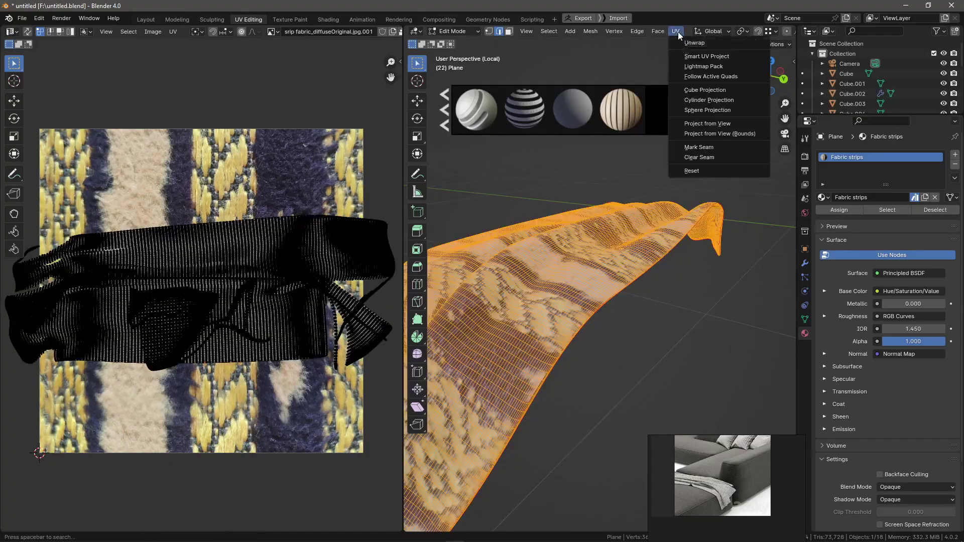
key("Return")
middle_click_drag(646, 365, 567, 359)
key("a")
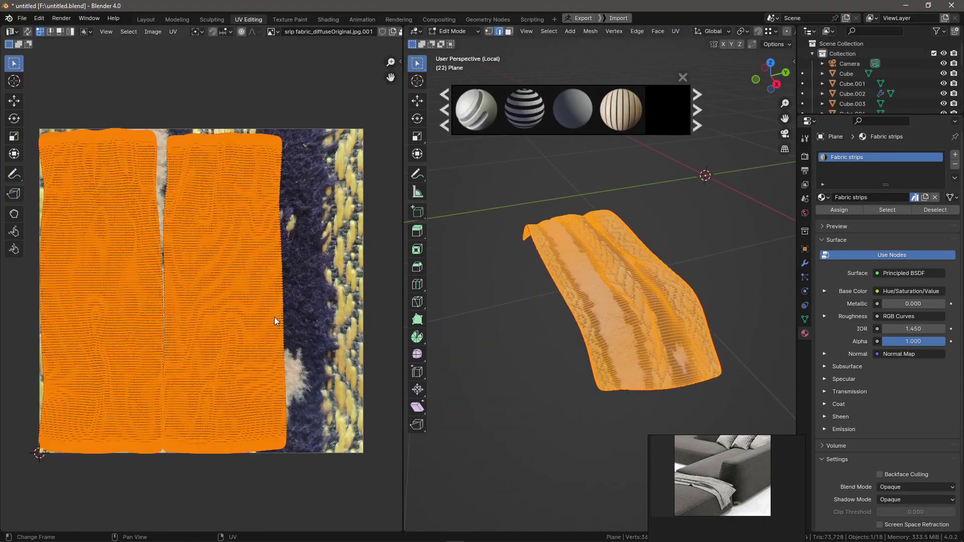
key("s")
left_click(404, 436)
type("r90")
key("Return")
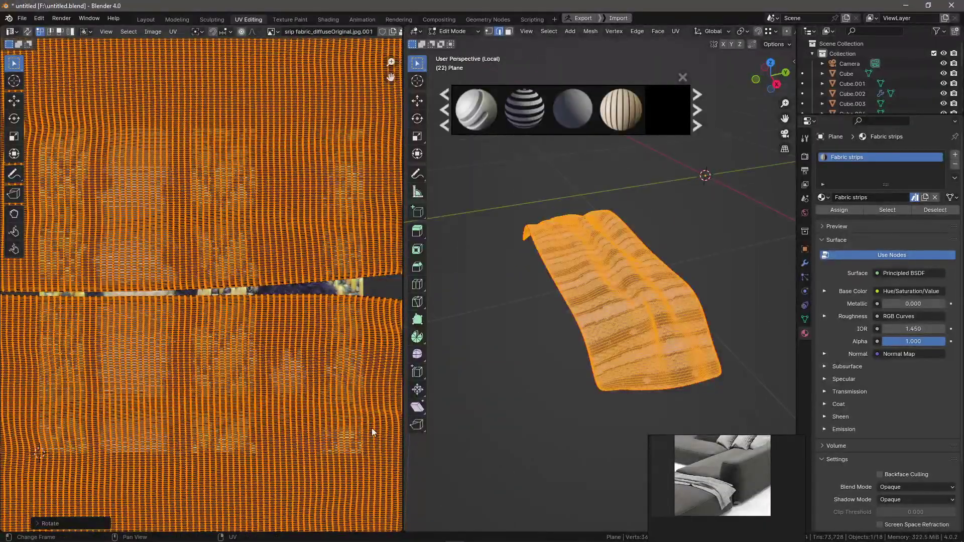
scroll(374, 433, "down", 4)
- Leave edit mode and bring the rest of the sofa back into view
key("Tab")
mouse_move(577, 427)
middle_mouse_down()
mouse_move(674, 426)
mouse_move(653, 382)
middle_mouse_up()
key("KP_Divide")
scroll(632, 402, "down", 3)
scroll(559, 403, "up", 3)
scroll(559, 403, "up", 2)
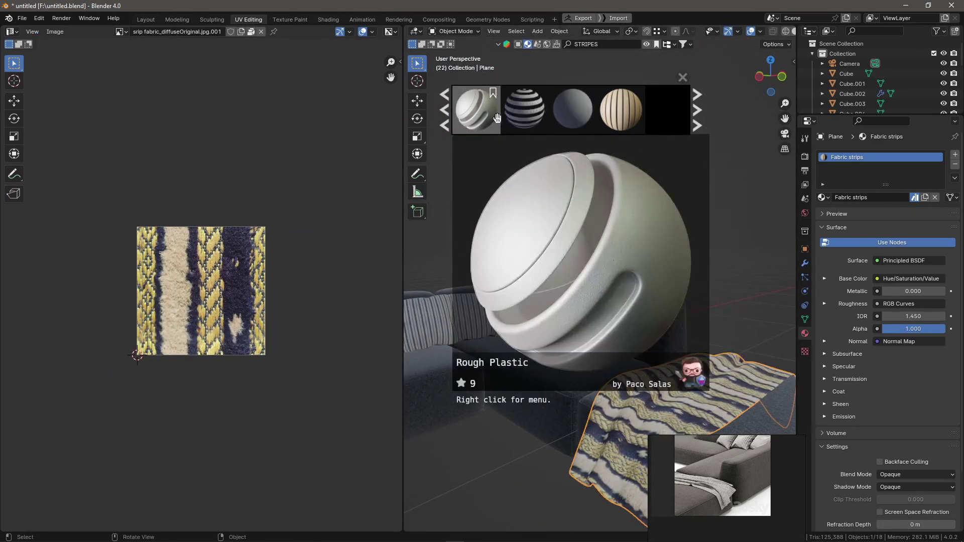
- In Shading, insert a Color Ramp between the texture and Hue/Saturation colour
left_click(328, 19)
scroll(335, 396, "up", 2)
scroll(462, 381, "up", 2)
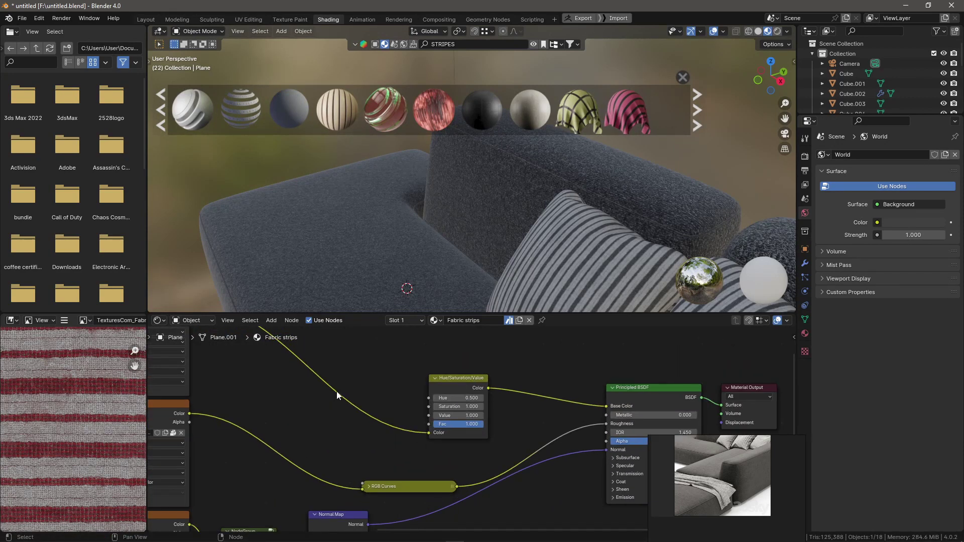
scroll(462, 387, "down", 2)
left_click_drag(280, 344, 326, 361)
left_click_drag(435, 429, 443, 432)
- Move the Color Ramp stops to raise the blanket stripes' contrast
mouse_move(527, 226)
middle_mouse_down()
mouse_move(636, 228)
mouse_move(578, 241)
middle_mouse_up()
scroll(389, 398, "up", 1)
scroll(352, 387, "up", 2)
left_click_drag(335, 374, 291, 372)
left_click_drag(231, 372, 258, 374)
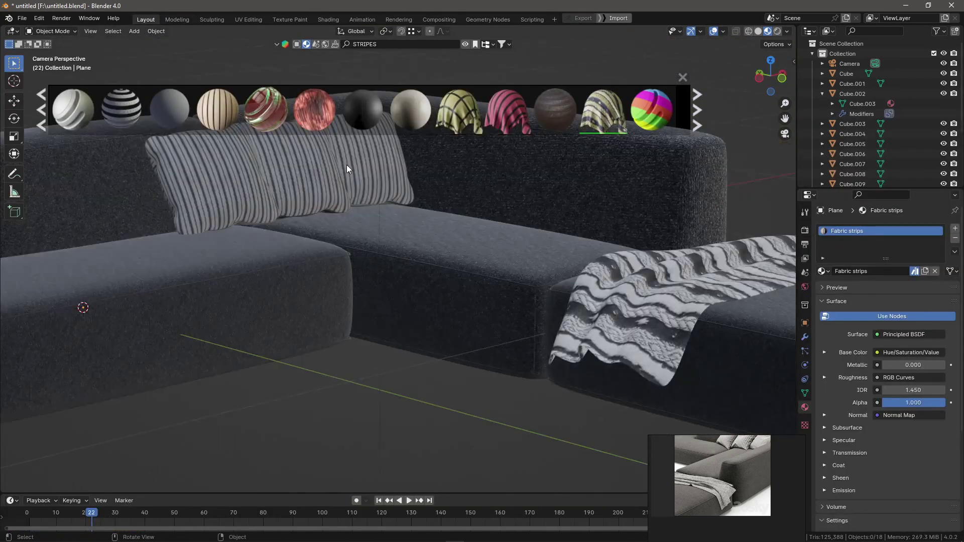
scroll(346, 165, "down", 5)
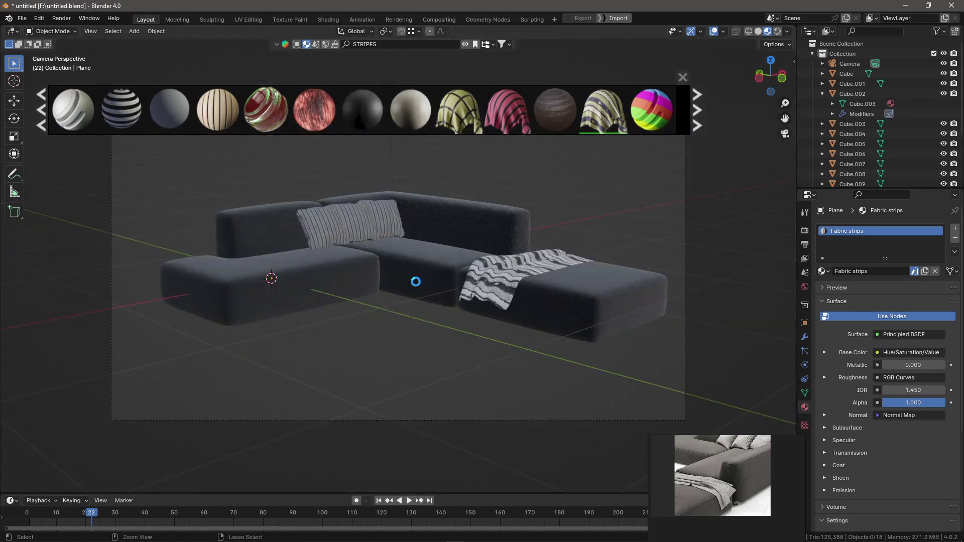
- Nudge the left L-shaped sofa piece slightly along the X axis
middle_click_drag(416, 282, 478, 241)
key("a")
left_click(526, 136, "shift")
mouse_move(605, 182)
middle_mouse_down()
mouse_move(517, 218)
mouse_move(538, 271)
mouse_move(478, 320)
middle_mouse_up()
left_click(539, 271, "shift")
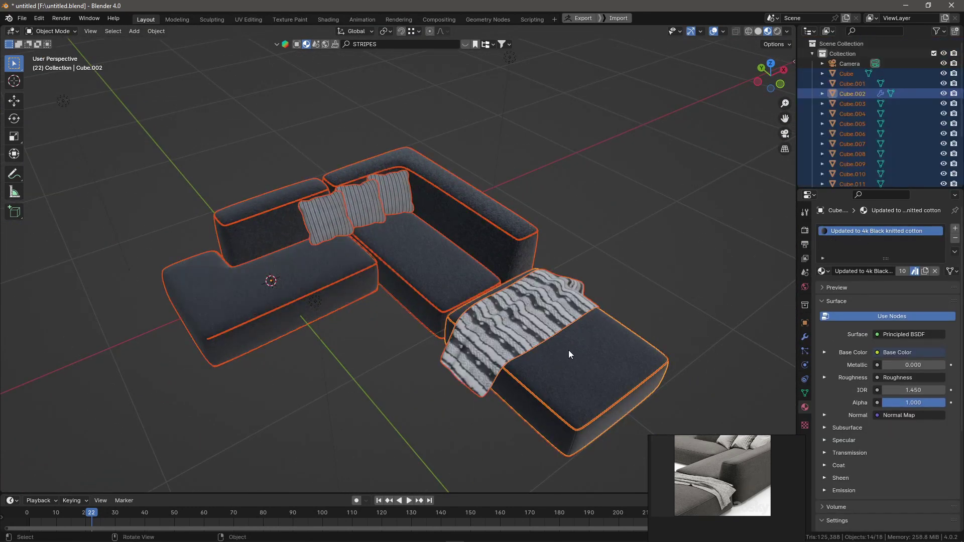
left_click(259, 321)
key("g")
key("x")
left_click(254, 333)
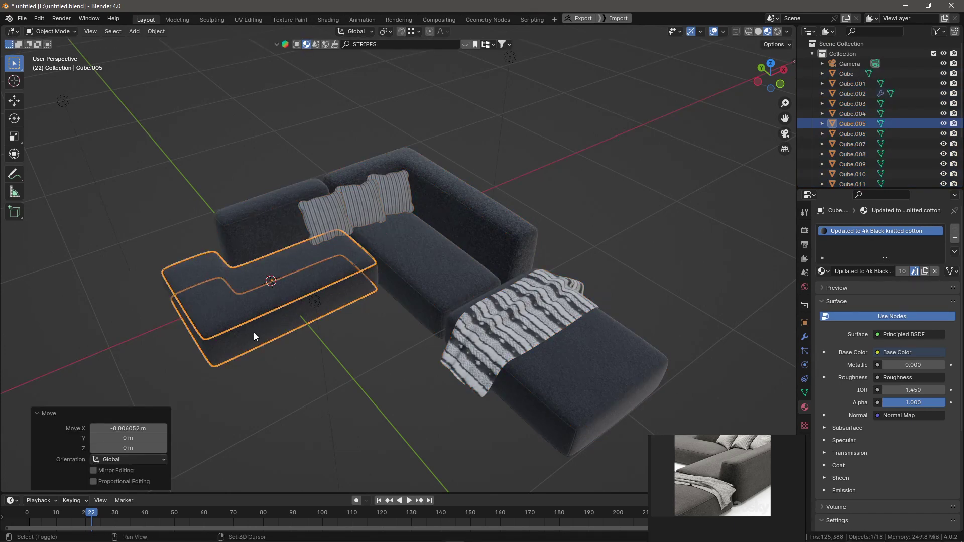
scroll(209, 202, "down", 3)
- Parent all sofa pieces to the L-shaped seat
key("a")
scroll(316, 302, "up", 3)
left_click(315, 302, "shift")
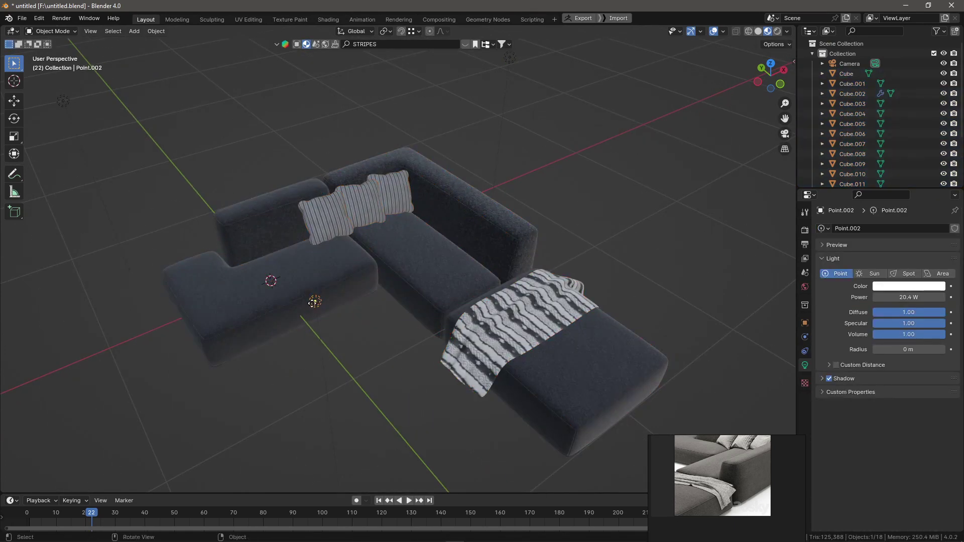
scroll(303, 303, "down", 3)
mouse_move(303, 303)
middle_mouse_down()
mouse_move(387, 189)
mouse_move(280, 303)
middle_mouse_up()
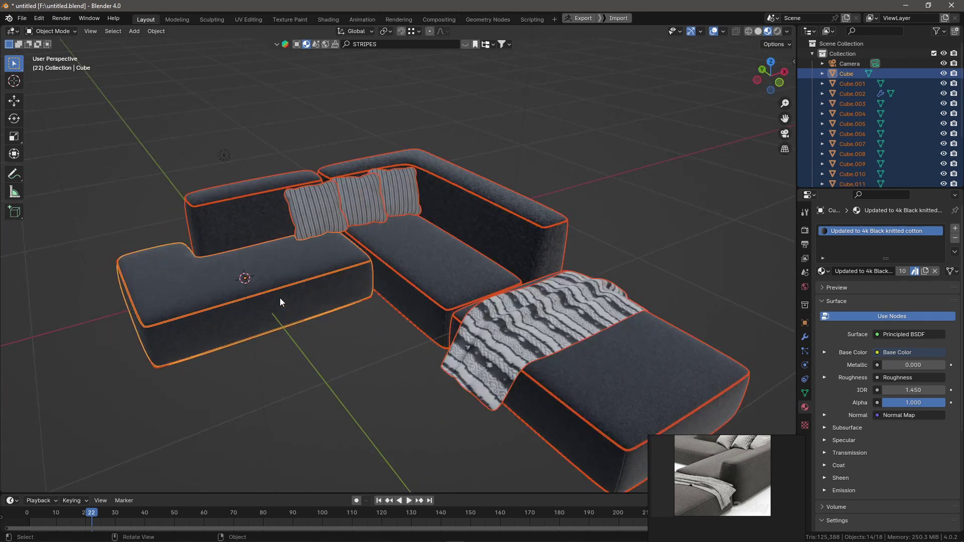
right_click(286, 433)
mouse_move(229, 423)
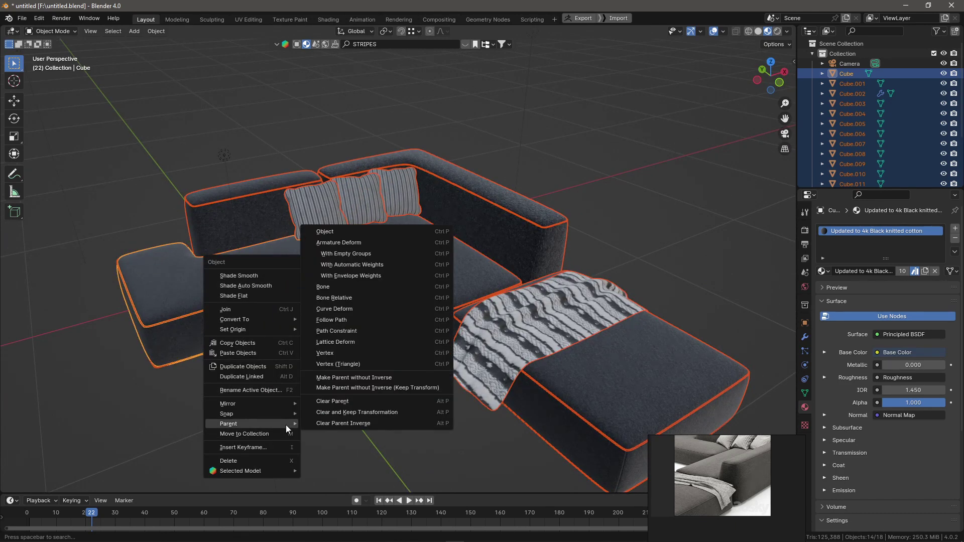
left_click(373, 233)
scroll(491, 327, "down", 3)
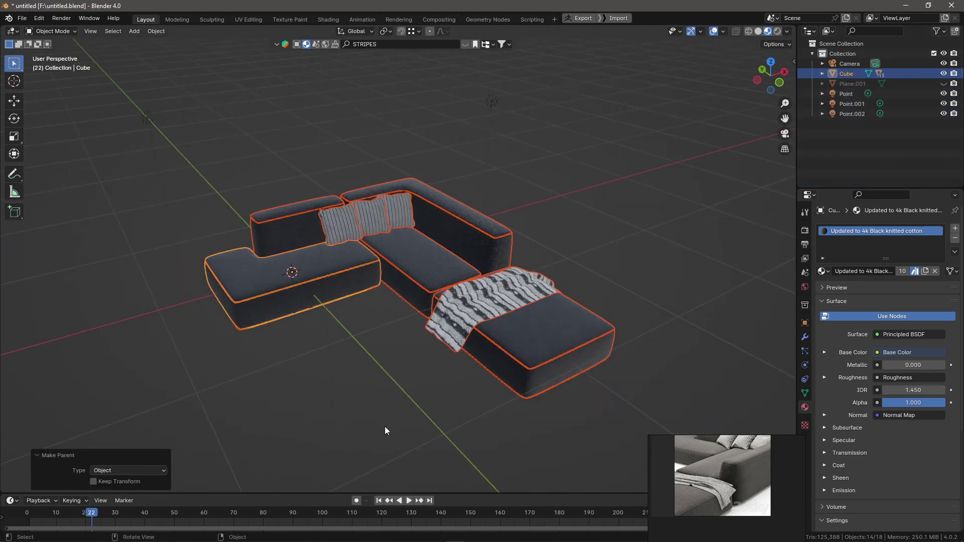
- Enlarge the timeline area
left_click_drag(410, 494, 411, 395)
right_click(372, 233)
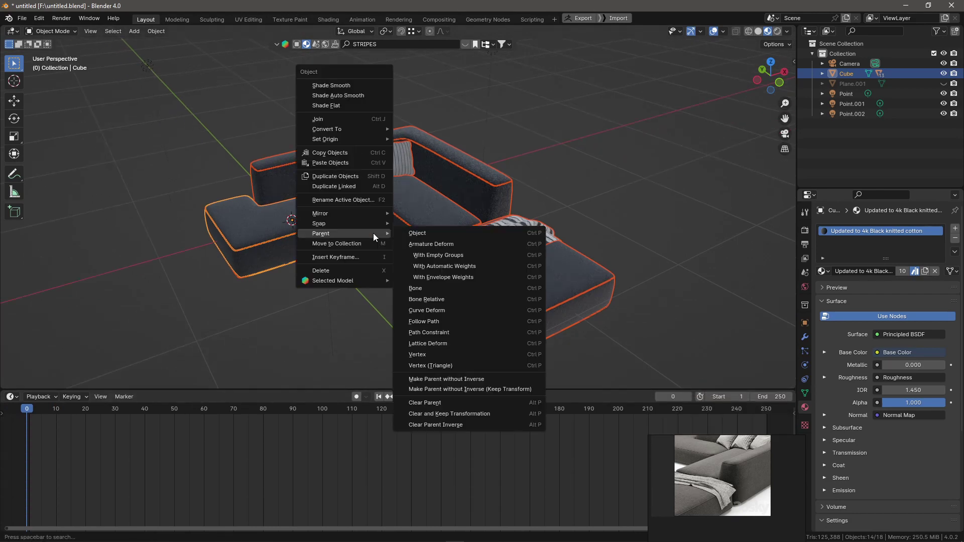
key("Escape")
- Move the sofa's origin to its centre of mass in camera view
key("KP_0")
key("r")
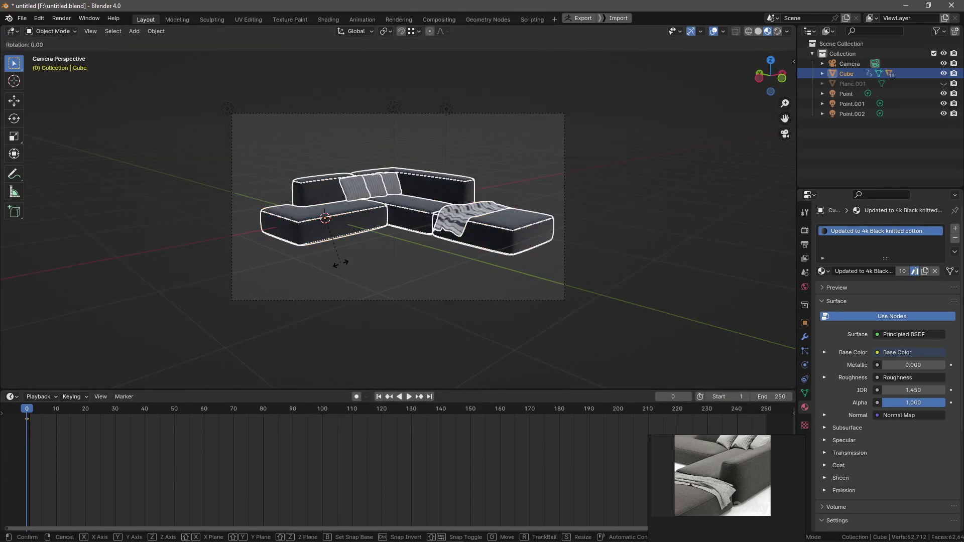
right_click(383, 220)
left_click(463, 124)
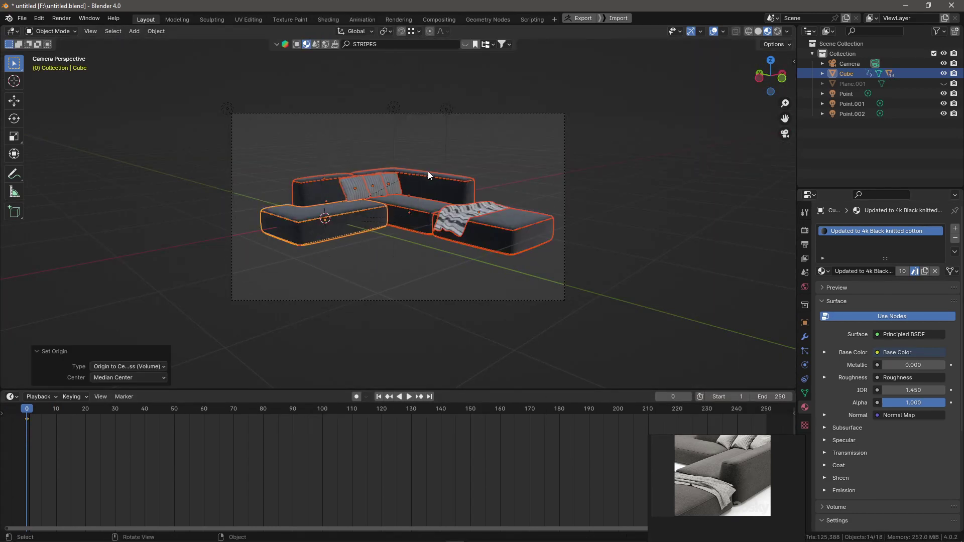
key("r")
key("z")
key("Escape")
right_click(398, 217)
left_click(448, 249)
- Place the 3D cursor at the sofa's centre and set the origin to it
key("KP_7")
middle_click_drag(382, 254, 421, 221)
key("KP_0")
right_click(398, 222, "shift")
key("KP_7")
key("KP_0")
right_click(399, 221)
left_click(438, 232)
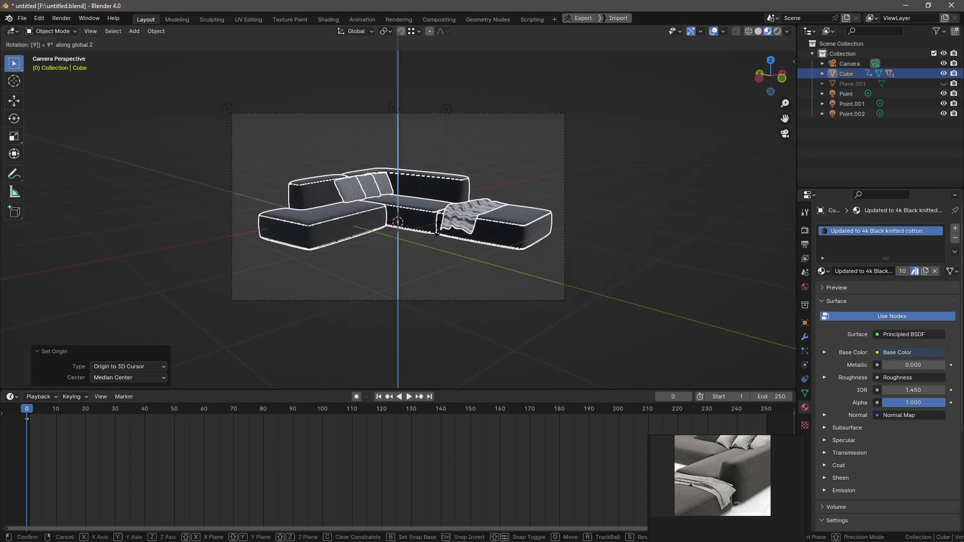
- Key the sofa's rotation at frame 0, then 90° turns at frames 20 and 40
key("Return")
key("i")
left_click(86, 411)
type("r")
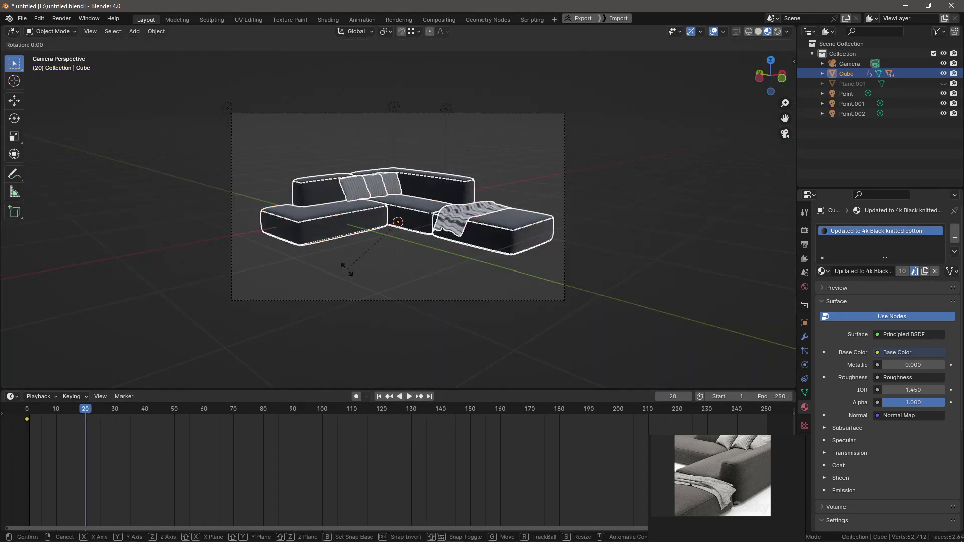
type("90")
key("Return")
right_click(359, 234)
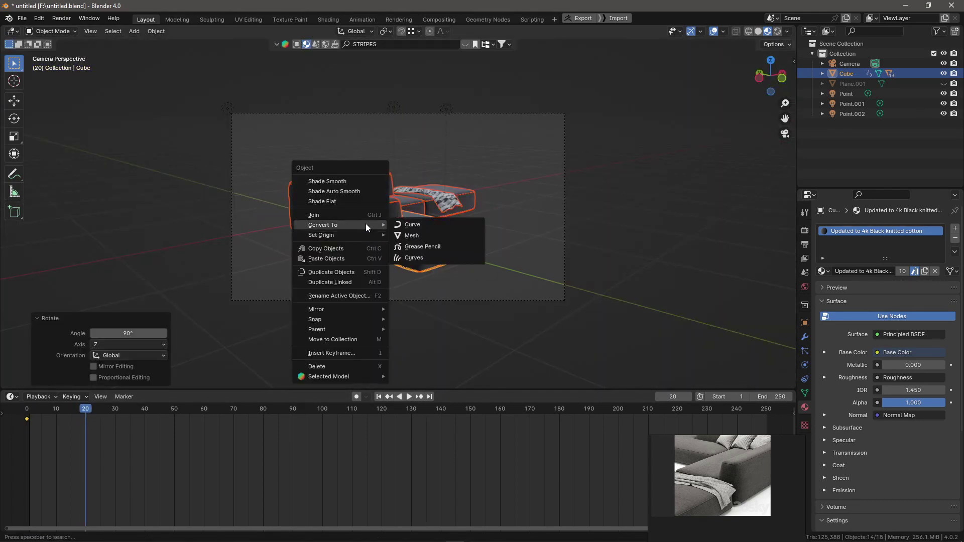
left_click(377, 354)
left_click(145, 411)
- Key further 90° turns at frames 60 and 80, then spread later keys to 90 and 120
type("r90")
key("Return")
right_click(345, 274)
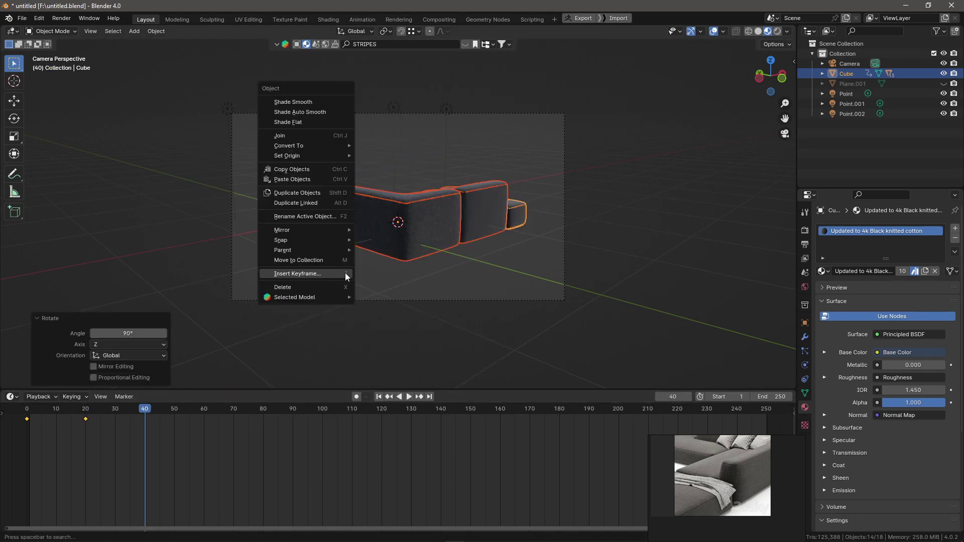
left_click(346, 274)
type("r90")
key("Return")
key("i")
left_click(368, 246)
left_click(263, 409)
type("r90")
key("Return")
key("i")
left_click(377, 213)
left_click_drag(264, 419, 382, 419)
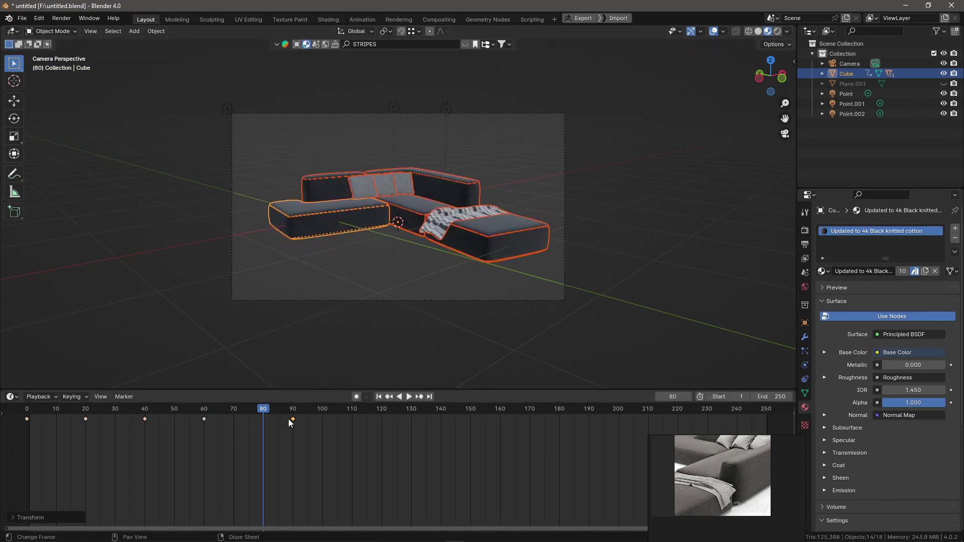
mouse_move(263, 409)
left_mouse_down()
mouse_move(330, 410)
mouse_move(28, 411)
left_mouse_up()
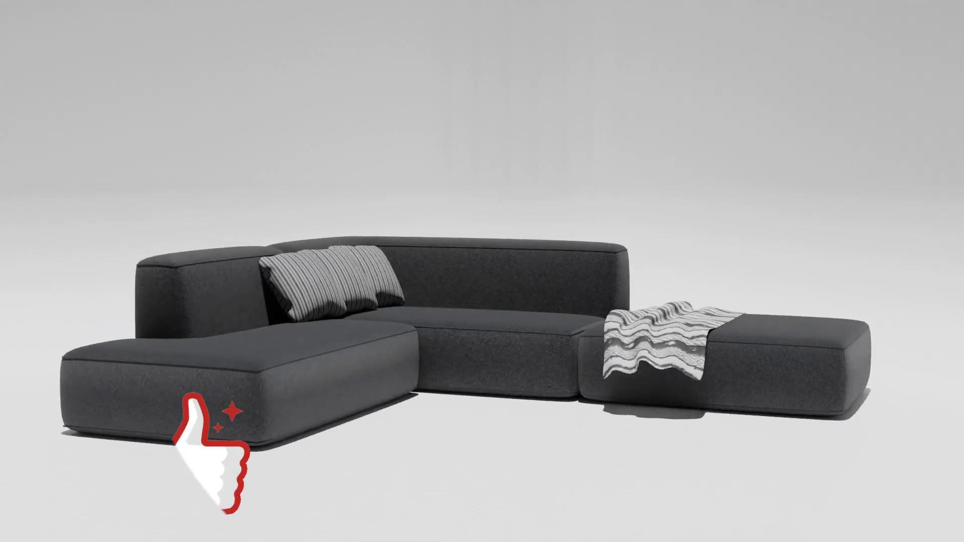